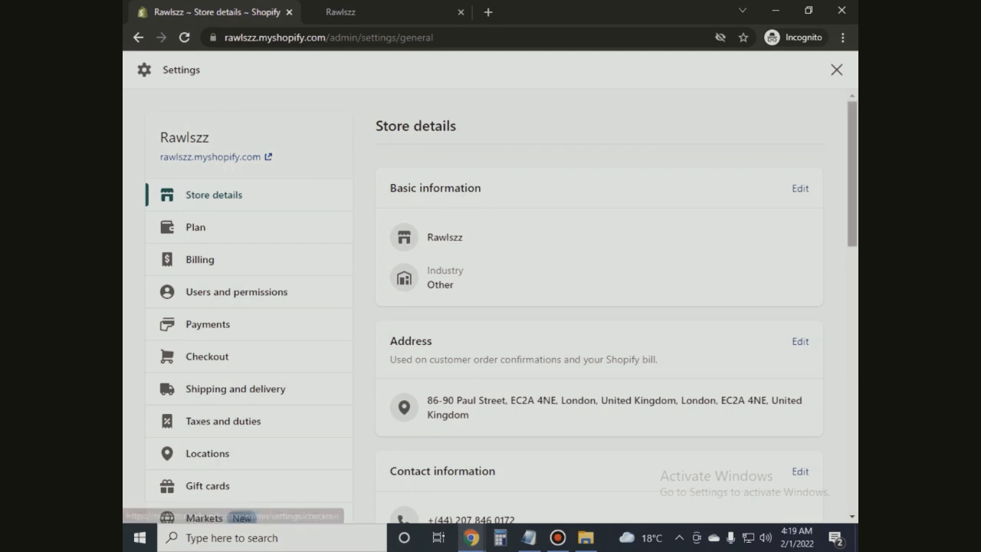
Step: Look over the store details and open the store's Policies settings
{"action": "scroll", "coordinate": [230, 383], "scroll_direction": "down", "scroll_amount": 3}
{"action": "scroll", "coordinate": [490, 306], "scroll_direction": "up", "scroll_amount": 1}
{"action": "scroll", "coordinate": [490, 306], "scroll_direction": "down", "scroll_amount": 3}
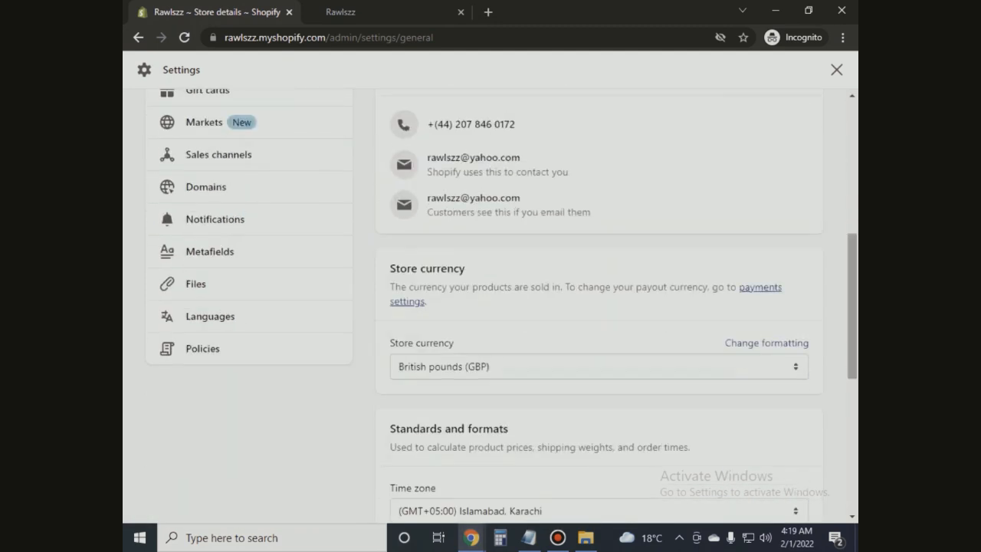
{"action": "scroll", "coordinate": [491, 306], "scroll_direction": "up", "scroll_amount": 5}
{"action": "scroll", "coordinate": [191, 263], "scroll_direction": "down", "scroll_amount": 5}
{"action": "left_click", "coordinate": [192, 263]}
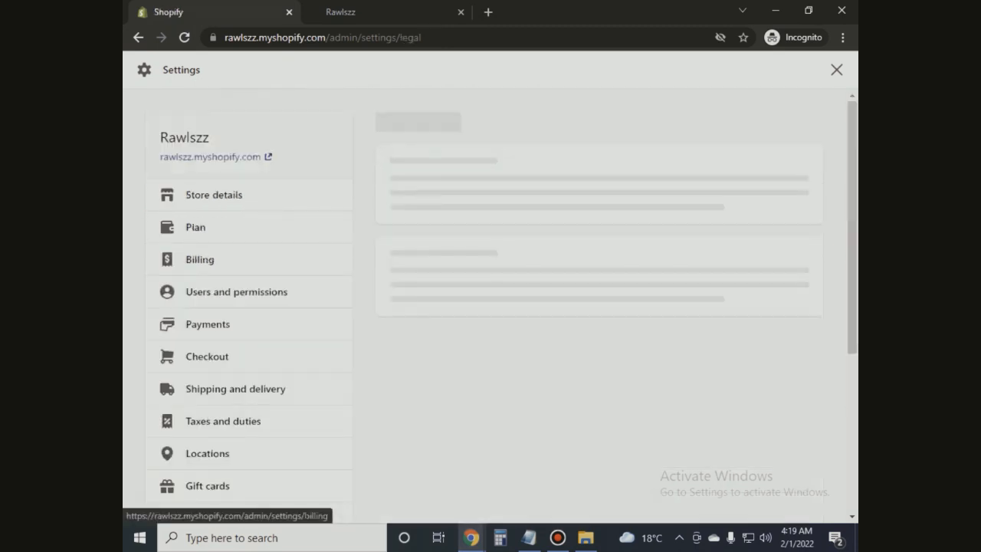
{"action": "left_click", "coordinate": [599, 378]}
{"action": "mouse_move", "coordinate": [852, 176]}
{"action": "left_mouse_down"}
{"action": "mouse_move", "coordinate": [852, 437]}
{"action": "mouse_move", "coordinate": [852, 176]}
{"action": "left_mouse_up"}
Step: Open the Pet Boutique Co. terms of service page in a separate tab, dismiss the newsletter pop-up and copy the full policy text
{"action": "key", "text": "ctrl+t"}
{"action": "left_click", "coordinate": [533, 13]}
{"action": "right_click", "coordinate": [473, 38]}
{"action": "left_click", "coordinate": [552, 156]}
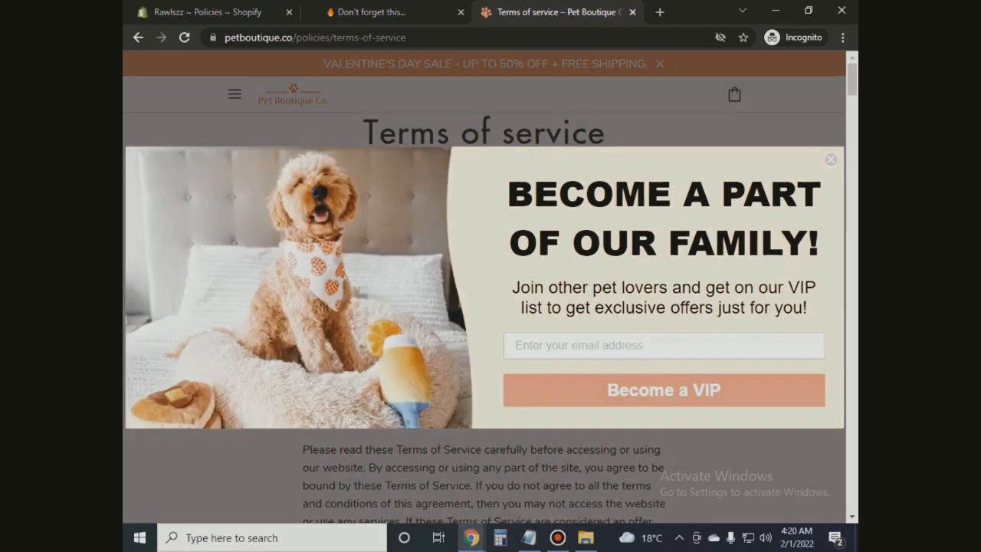
{"action": "left_click", "coordinate": [830, 160]}
{"action": "left_click_drag", "start_coordinate": [302, 180], "coordinate": [431, 259]}
{"action": "right_click", "coordinate": [505, 164]}
{"action": "left_click", "coordinate": [531, 174]}
Step: Paste the copied text into the store's Terms of service policy
{"action": "left_click", "coordinate": [207, 12]}
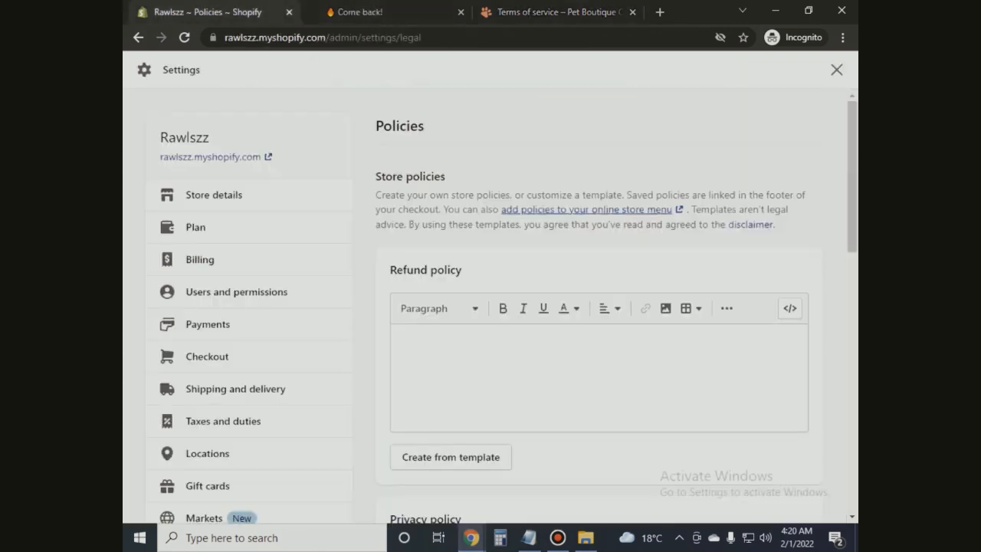
{"action": "left_click_drag", "start_coordinate": [852, 176], "coordinate": [851, 347]}
{"action": "left_click", "coordinate": [628, 375]}
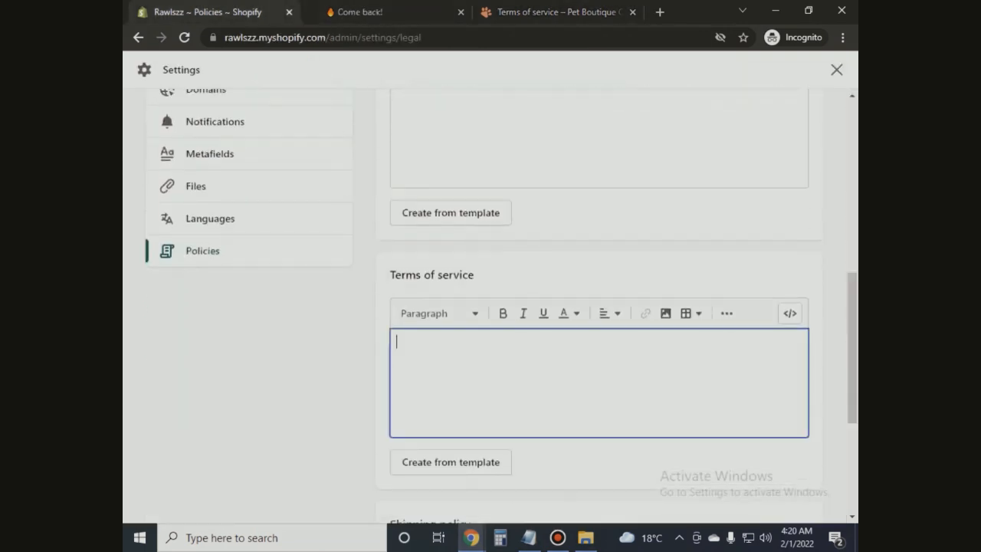
{"action": "key", "text": "ctrl+v"}
Step: Open the Pet Boutique Co. refund policy page and copy its full text, excluding the page footer
{"action": "left_click", "coordinate": [558, 13]}
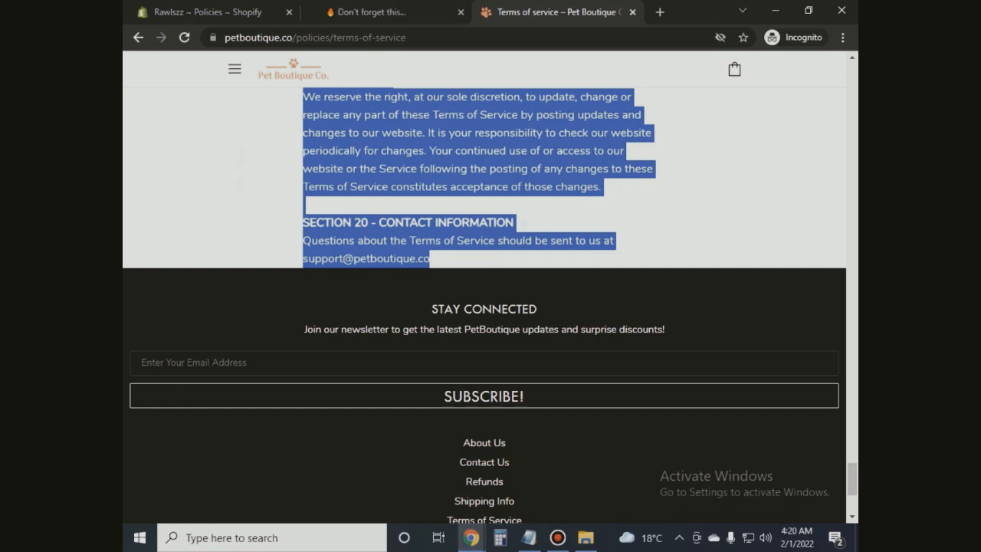
{"action": "left_click", "coordinate": [485, 481]}
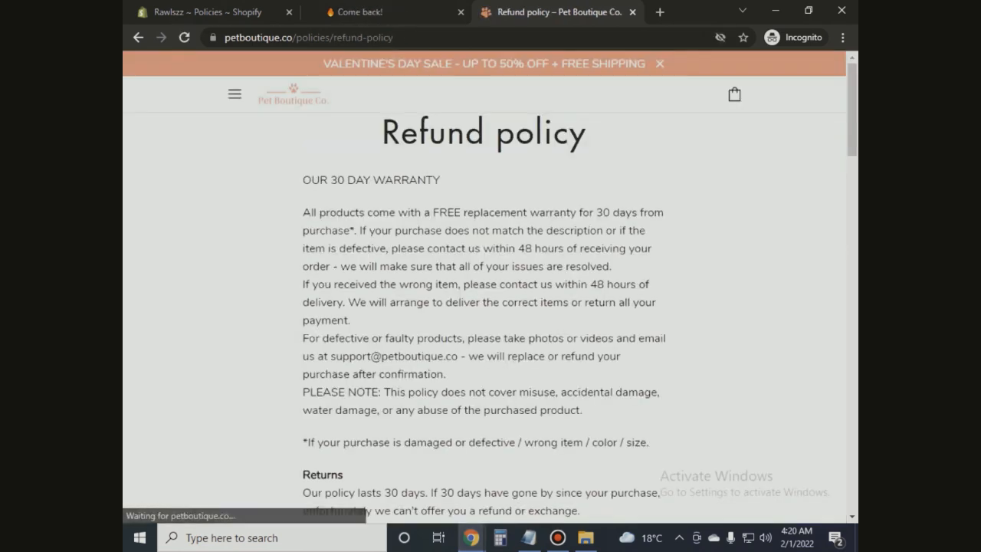
{"action": "key", "text": "ctrl+a"}
{"action": "scroll", "coordinate": [484, 307], "scroll_direction": "down", "scroll_amount": 20}
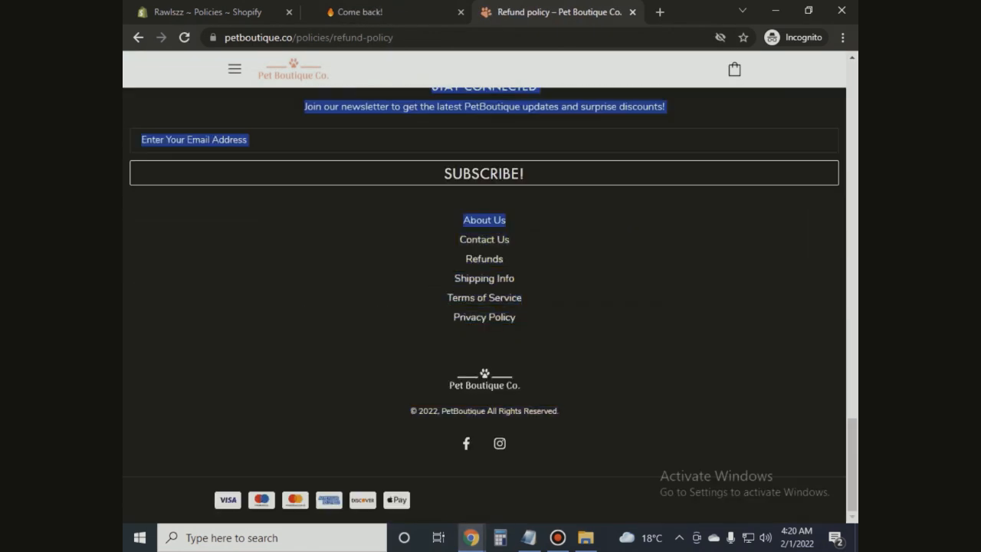
{"action": "left_click_drag", "start_coordinate": [507, 222], "coordinate": [610, 404]}
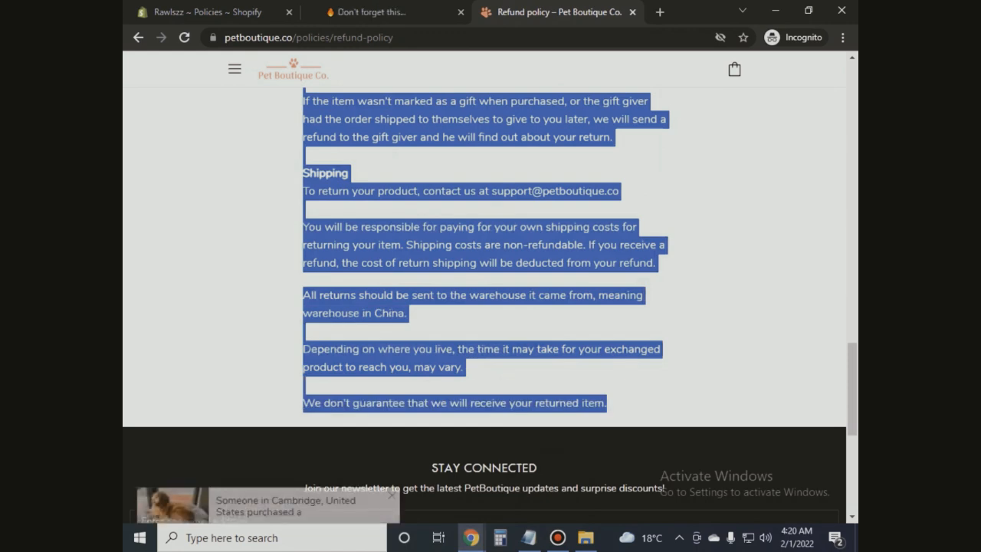
Step: Paste the copied text into the store's Refund policy
{"action": "left_click", "coordinate": [222, 12]}
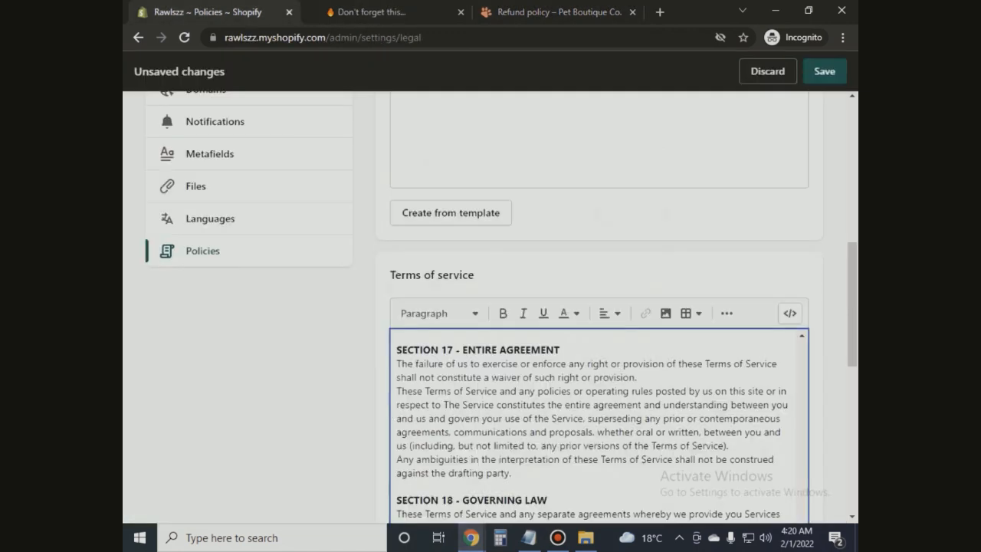
{"action": "scroll", "coordinate": [536, 284], "scroll_direction": "up", "scroll_amount": 6}
{"action": "left_click", "coordinate": [536, 291]}
{"action": "key", "text": "ctrl+v"}
Step: Open the Shipping Info page of Pet Boutique Co. and copy the full shipping policy text
{"action": "key", "text": "ctrl+shift+Tab"}
{"action": "scroll", "coordinate": [490, 307], "scroll_direction": "down", "scroll_amount": 4}
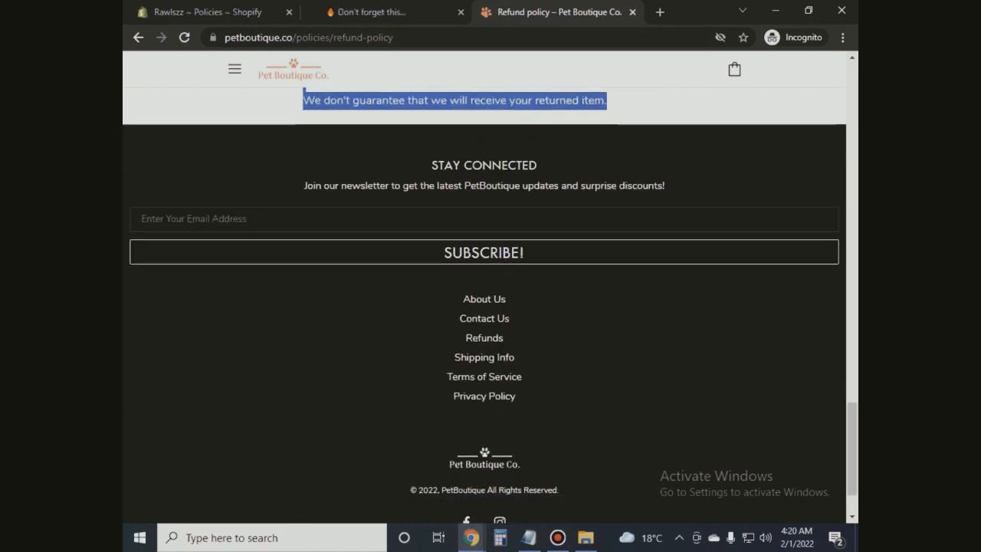
{"action": "left_click", "coordinate": [484, 357]}
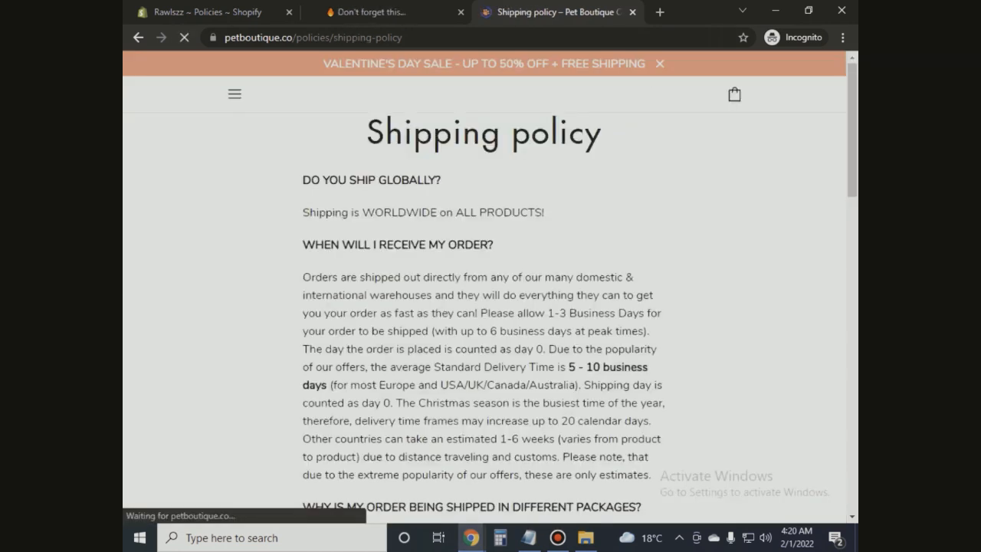
{"action": "left_click_drag", "start_coordinate": [303, 180], "coordinate": [597, 249]}
{"action": "scroll", "coordinate": [598, 266], "scroll_direction": "down", "scroll_amount": 14}
{"action": "left_click", "coordinate": [597, 266]}
{"action": "scroll", "coordinate": [597, 266], "scroll_direction": "up", "scroll_amount": 1}
{"action": "scroll", "coordinate": [598, 265], "scroll_direction": "up", "scroll_amount": 1}
{"action": "scroll", "coordinate": [484, 306], "scroll_direction": "up", "scroll_amount": 15}
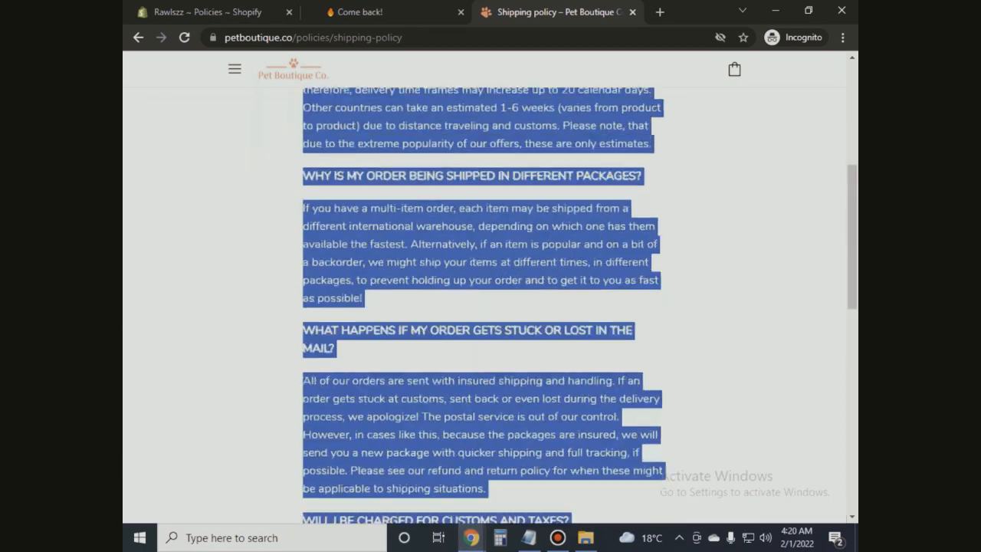
{"action": "right_click", "coordinate": [316, 177]}
{"action": "left_click", "coordinate": [339, 189]}
Step: Paste the copied text into the store's Shipping policy
{"action": "left_click", "coordinate": [208, 12]}
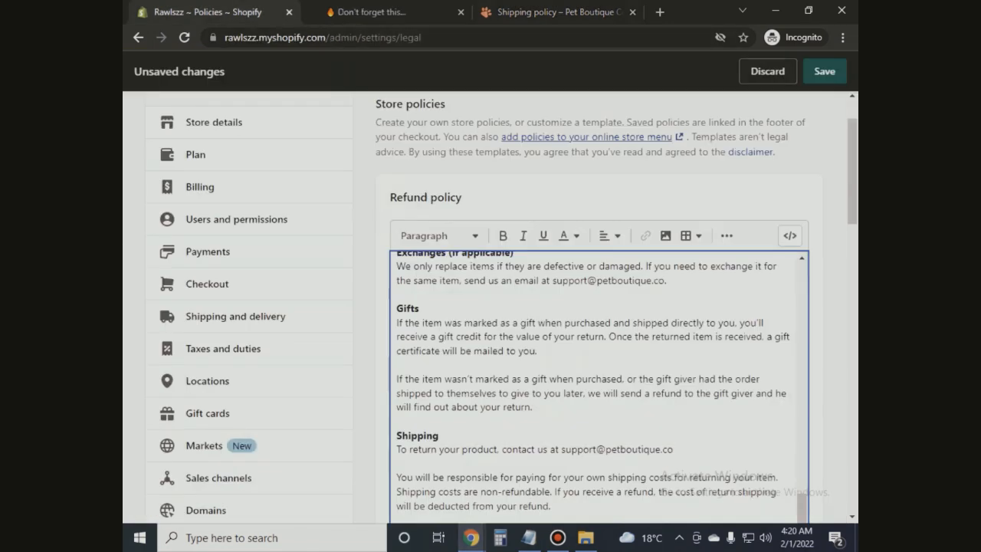
{"action": "left_click_drag", "start_coordinate": [852, 170], "coordinate": [852, 236]}
{"action": "scroll", "coordinate": [597, 306], "scroll_direction": "down", "scroll_amount": 15}
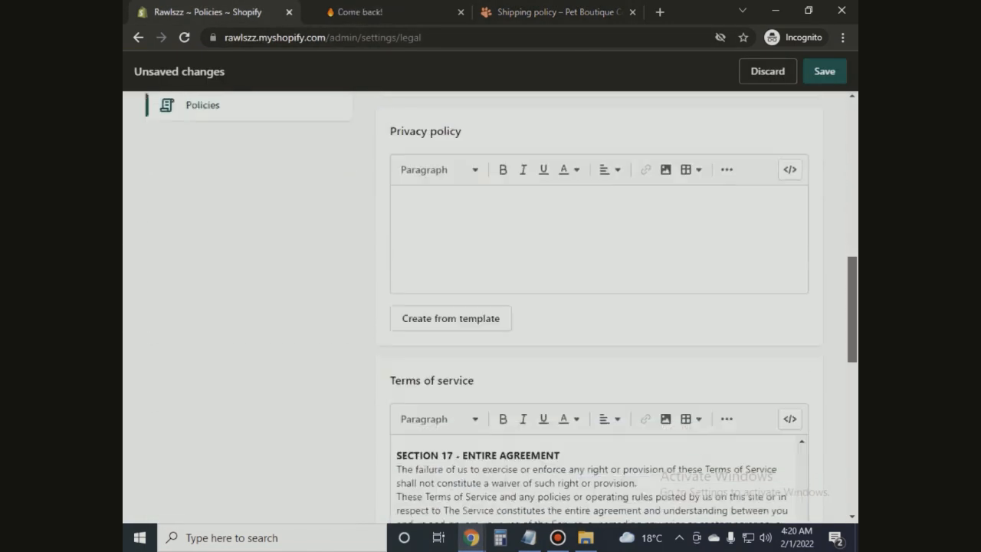
{"action": "left_click", "coordinate": [599, 375]}
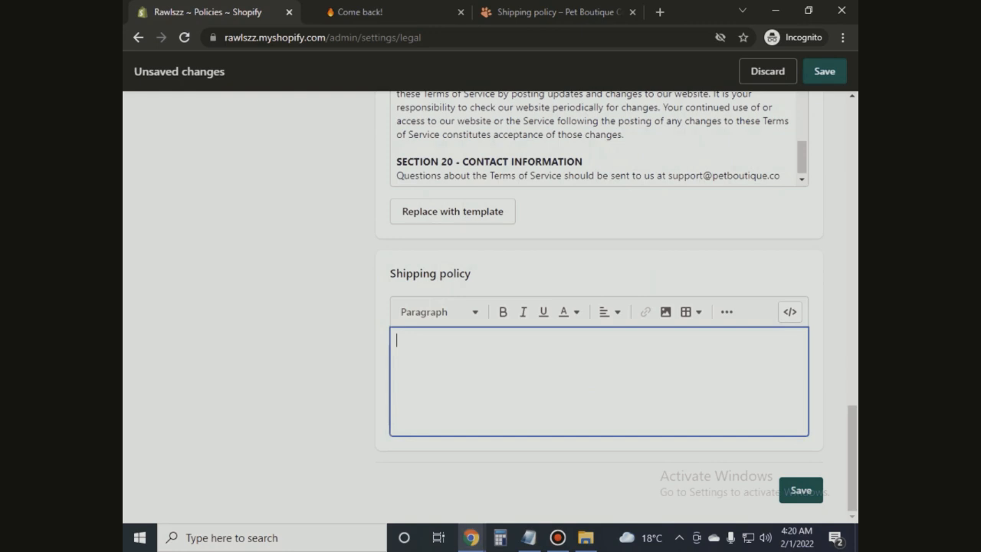
{"action": "key", "text": "ctrl+v"}
Step: Open the Pet Boutique Co. privacy policy page and copy its text through the Contact us section
{"action": "left_click", "coordinate": [558, 12]}
{"action": "left_click", "coordinate": [736, 268]}
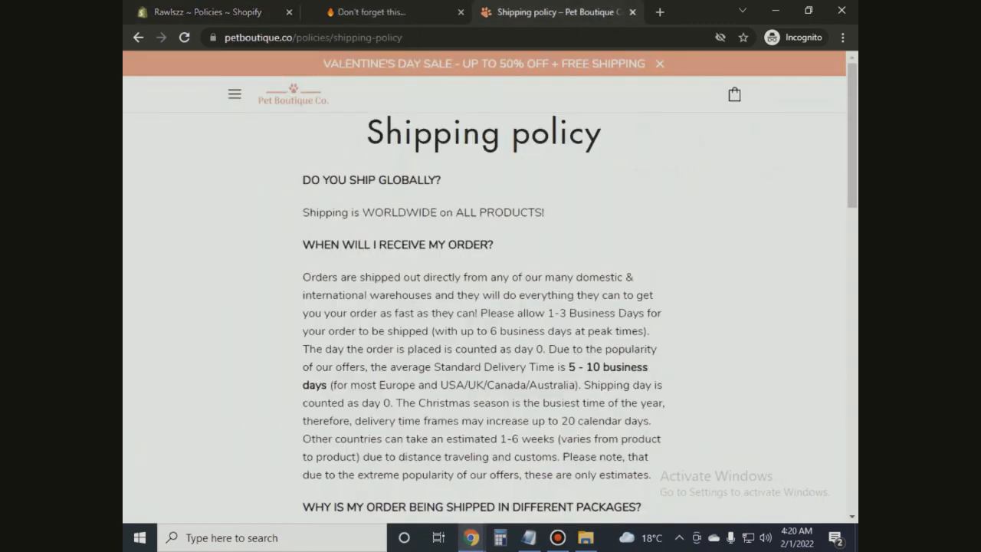
{"action": "left_click_drag", "start_coordinate": [852, 138], "coordinate": [852, 444]}
{"action": "left_click", "coordinate": [485, 317]}
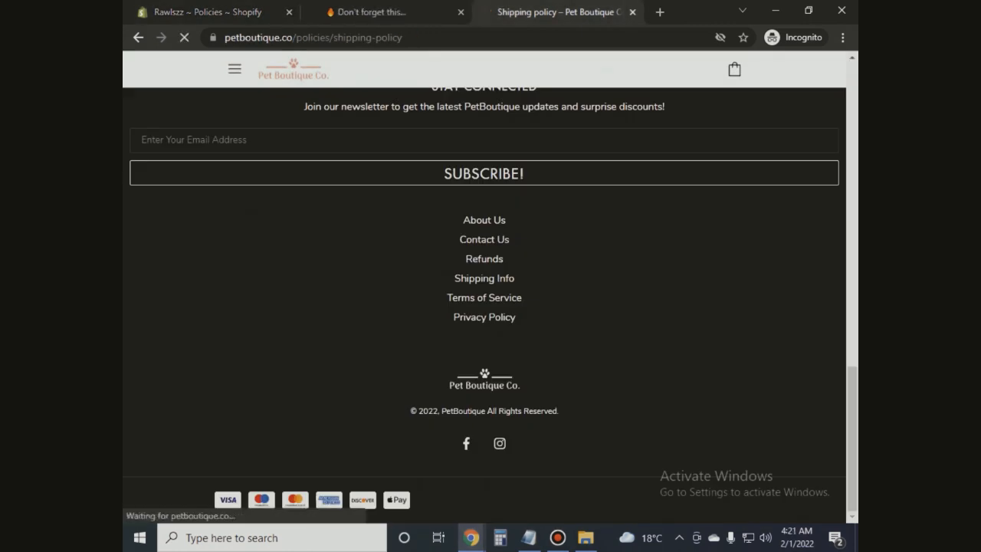
{"action": "left_click_drag", "start_coordinate": [852, 100], "coordinate": [852, 408]}
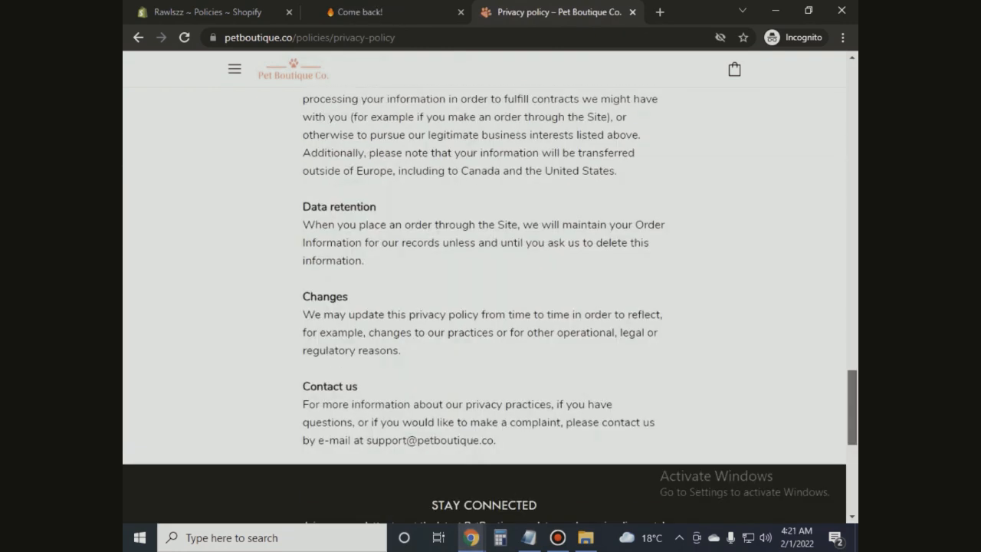
{"action": "left_click_drag", "start_coordinate": [498, 442], "coordinate": [319, 180]}
{"action": "right_click", "coordinate": [332, 173]}
{"action": "left_click", "coordinate": [360, 185]}
Step: Paste the copied text into the store's Privacy policy
{"action": "left_click", "coordinate": [206, 12]}
{"action": "left_click_drag", "start_coordinate": [852, 410], "coordinate": [852, 263]}
{"action": "left_click", "coordinate": [567, 307]}
{"action": "right_click", "coordinate": [506, 314]}
{"action": "left_click", "coordinate": [479, 310]}
{"action": "key", "text": "ctrl+v"}
Step: Review the filled-in policies and save the store policies
{"action": "left_click_drag", "start_coordinate": [852, 245], "coordinate": [852, 324]}
{"action": "scroll", "coordinate": [598, 307], "scroll_direction": "up", "scroll_amount": 20}
{"action": "scroll", "coordinate": [597, 306], "scroll_direction": "down", "scroll_amount": 1}
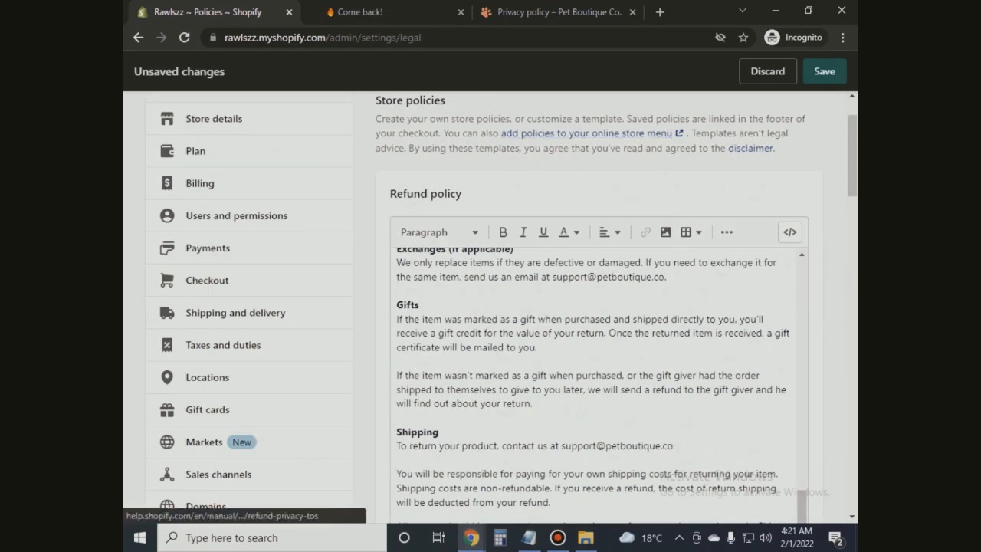
{"action": "scroll", "coordinate": [598, 307], "scroll_direction": "up", "scroll_amount": 1}
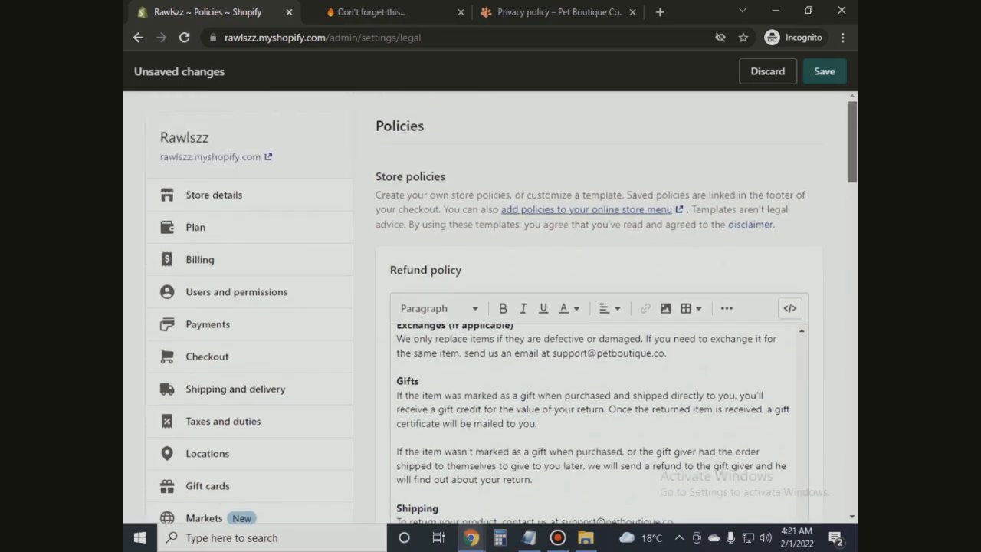
{"action": "left_click_drag", "start_coordinate": [851, 139], "coordinate": [852, 144]}
{"action": "left_click", "coordinate": [825, 72]}
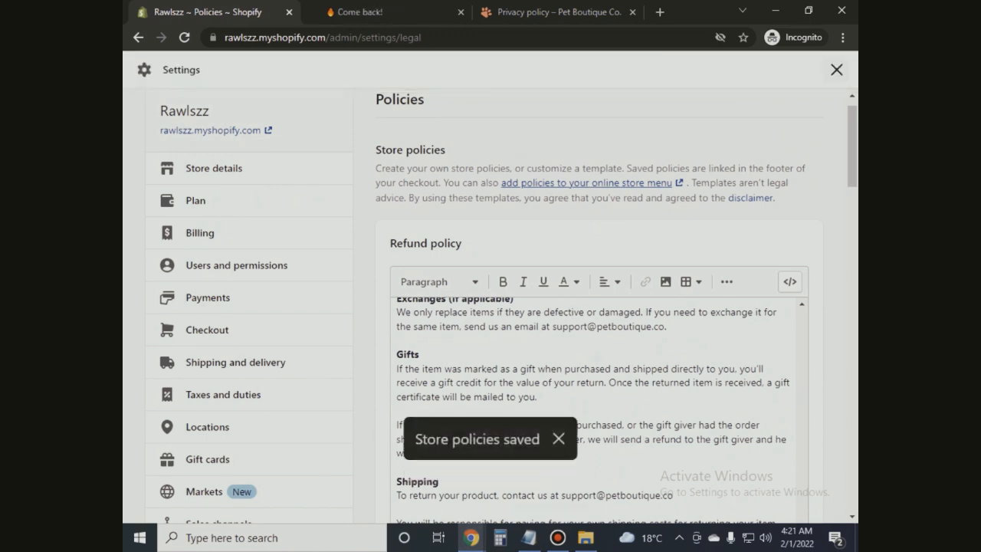
{"action": "mouse_move", "coordinate": [852, 146]}
{"action": "left_mouse_down"}
{"action": "mouse_move", "coordinate": [852, 271]}
{"action": "mouse_move", "coordinate": [852, 141]}
{"action": "left_mouse_up"}
Step: Leave the settings, open the Main menu in the online store's navigation and examine its menu items
{"action": "left_click", "coordinate": [836, 70]}
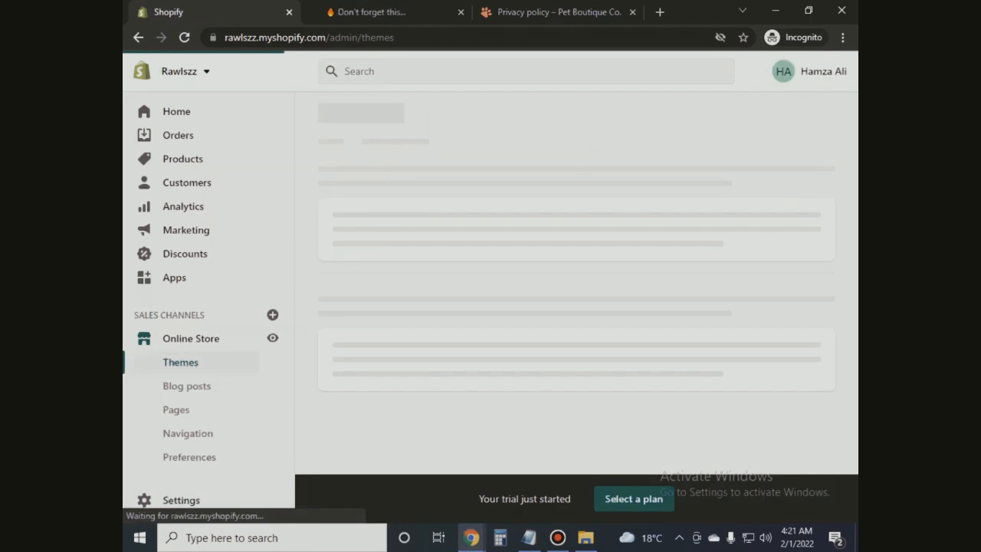
{"action": "scroll", "coordinate": [571, 284], "scroll_direction": "down", "scroll_amount": 5}
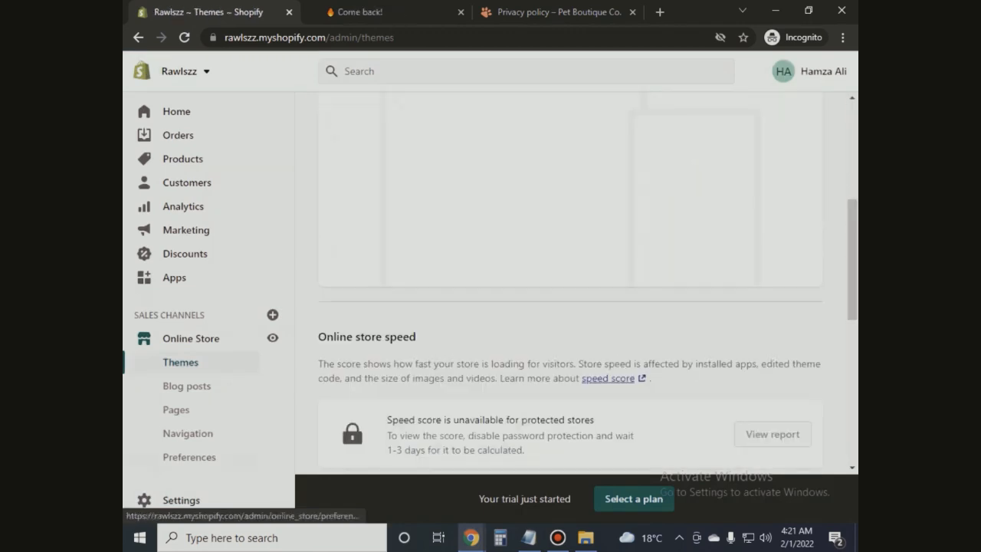
{"action": "scroll", "coordinate": [570, 283], "scroll_direction": "down", "scroll_amount": 2}
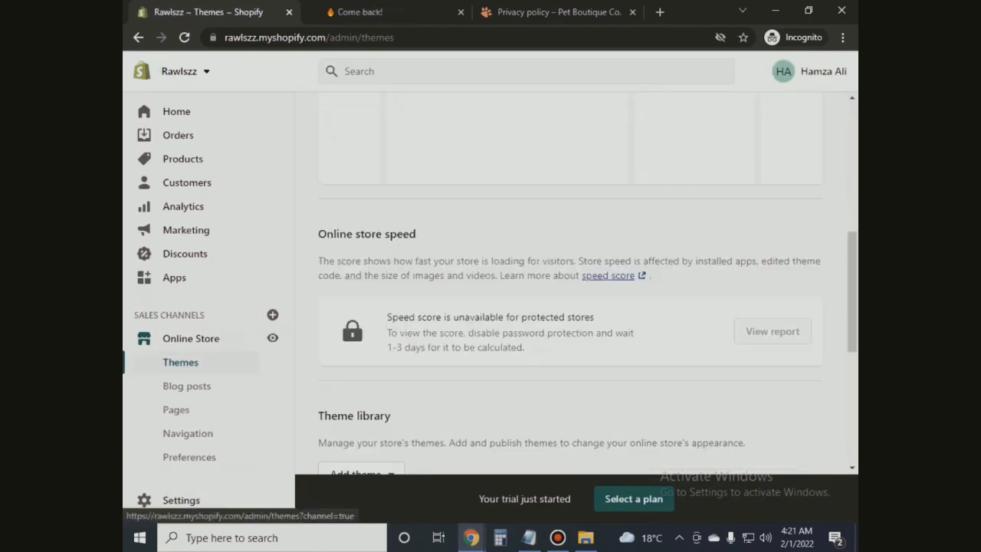
{"action": "left_click", "coordinate": [188, 432]}
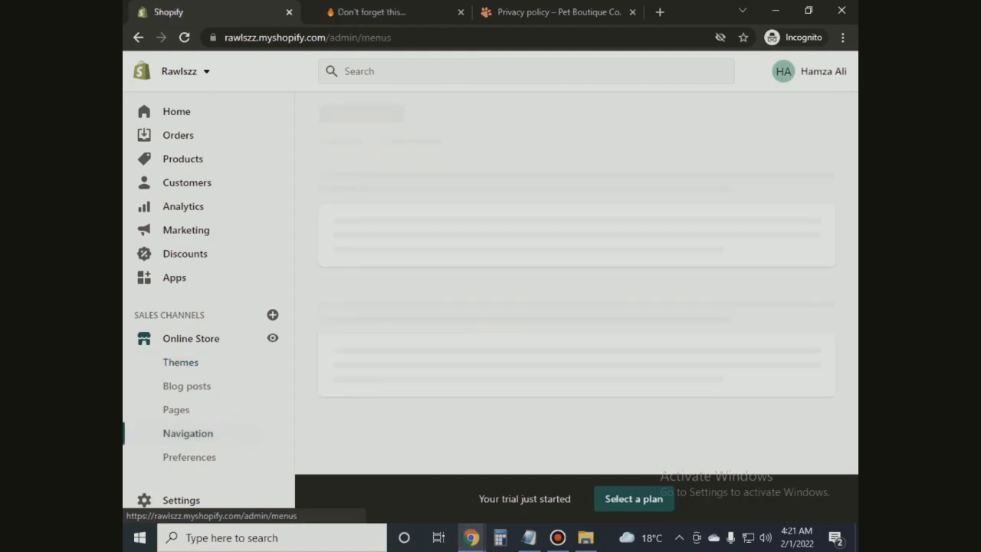
{"action": "scroll", "coordinate": [355, 286], "scroll_direction": "down", "scroll_amount": 2}
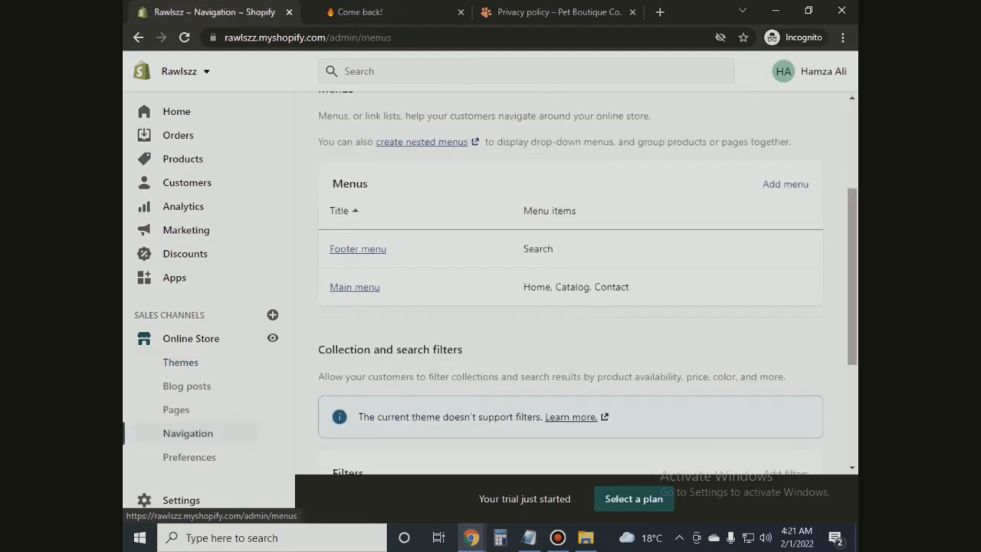
{"action": "left_click", "coordinate": [355, 287]}
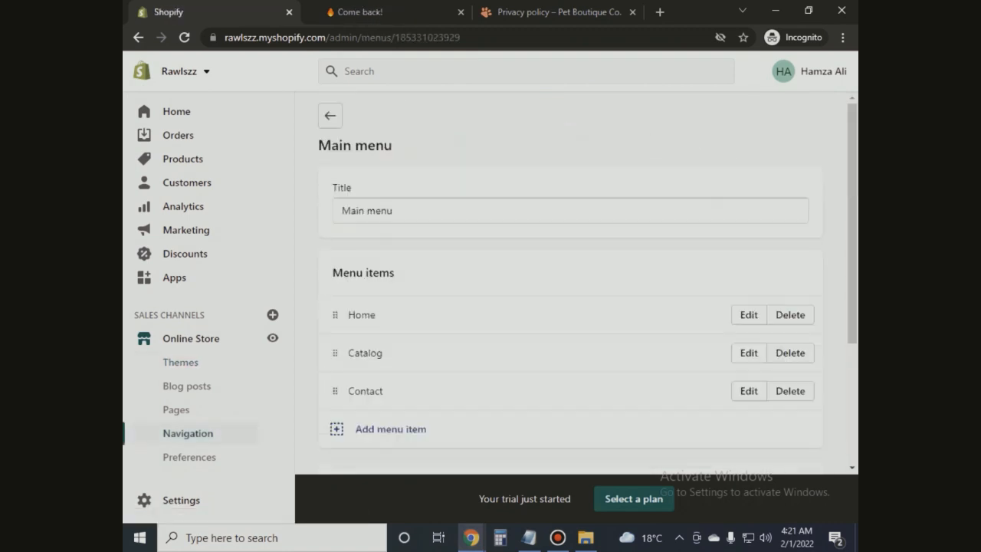
{"action": "scroll", "coordinate": [355, 287], "scroll_direction": "down", "scroll_amount": 2}
{"action": "scroll", "coordinate": [588, 278], "scroll_direction": "up", "scroll_amount": 1}
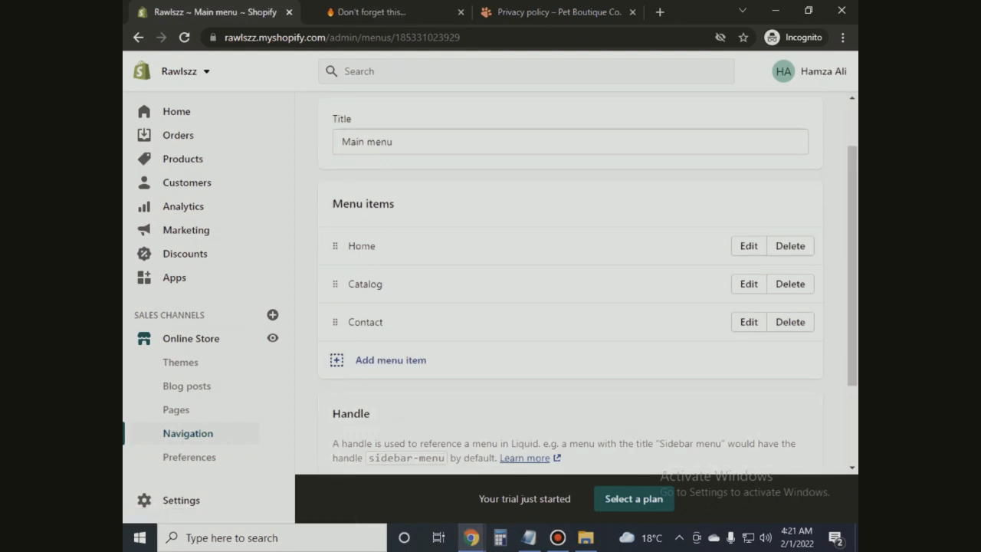
{"action": "scroll", "coordinate": [588, 284], "scroll_direction": "up", "scroll_amount": 1}
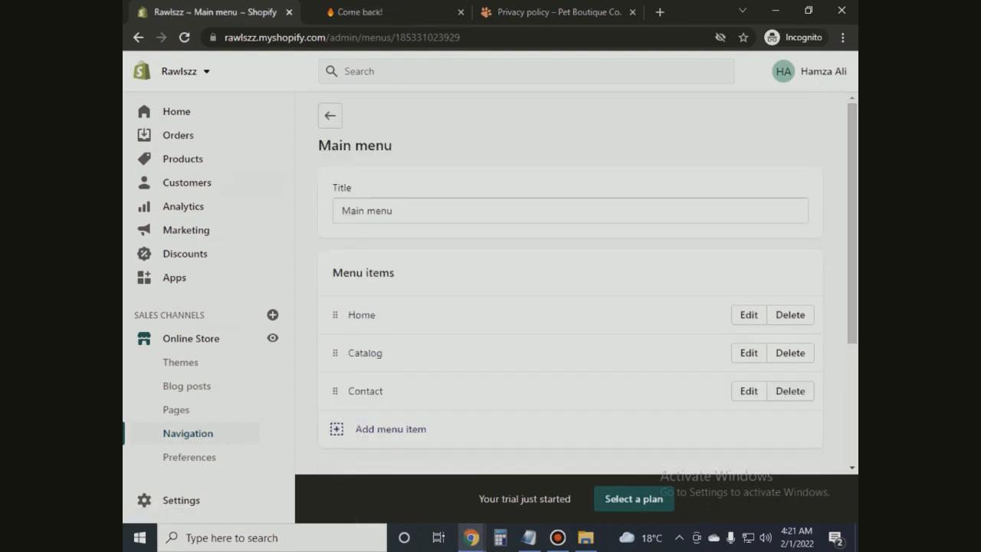
Step: Start a new product collection and title it Home Decor
{"action": "left_click", "coordinate": [182, 159]}
{"action": "left_click", "coordinate": [187, 253]}
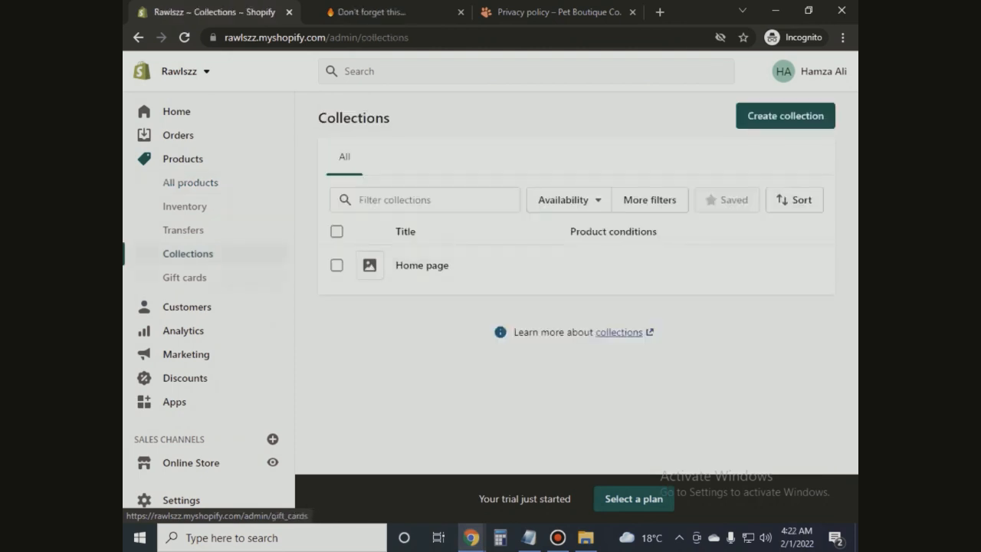
{"action": "left_click", "coordinate": [785, 115]}
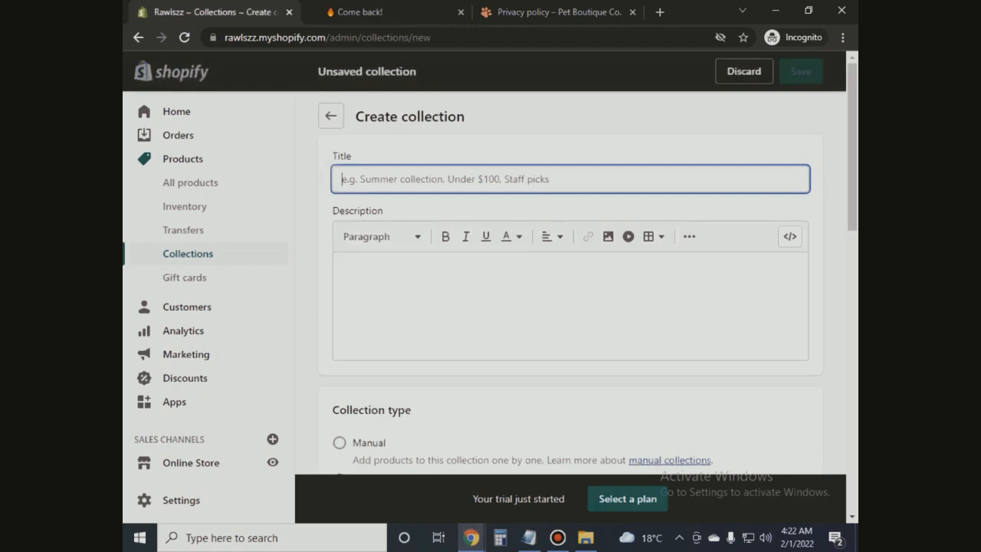
{"action": "type", "text": "hOM"}
{"action": "key", "text": "BackSpace"}
{"action": "key", "text": "BackSpace"}
{"action": "key", "text": "BackSpace"}
{"action": "key", "text": "BackSpace"}
{"action": "type", "text": "Home Deco"}
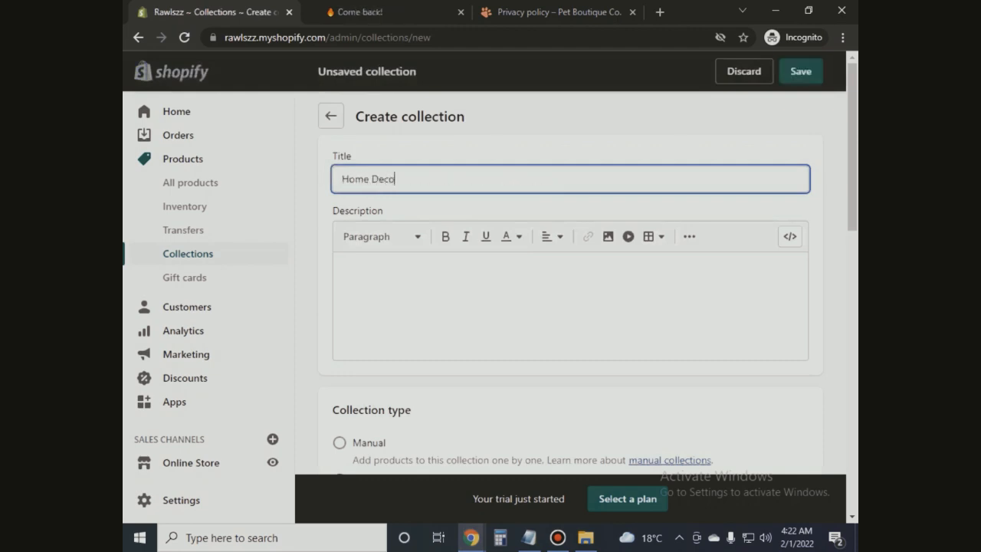
Step: Set the Home Decor collection's type to Manual and save the collection
{"action": "left_click_drag", "start_coordinate": [852, 153], "coordinate": [852, 298]}
{"action": "left_click", "coordinate": [339, 173]}
{"action": "scroll", "coordinate": [570, 307], "scroll_direction": "down", "scroll_amount": 4}
{"action": "left_click", "coordinate": [799, 441]}
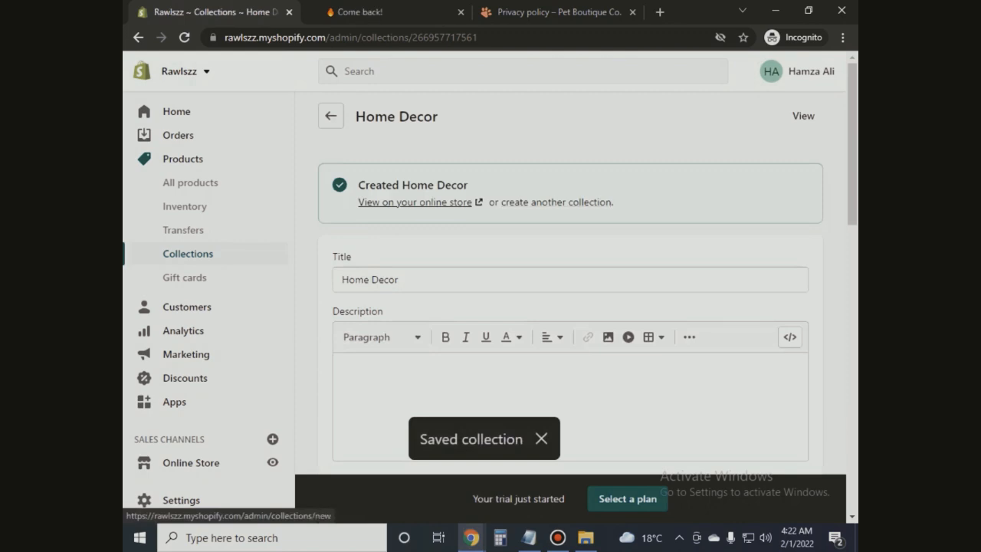
Step: Create another manual collection titled Toys and Hobbies and save it
{"action": "left_click", "coordinate": [556, 202]}
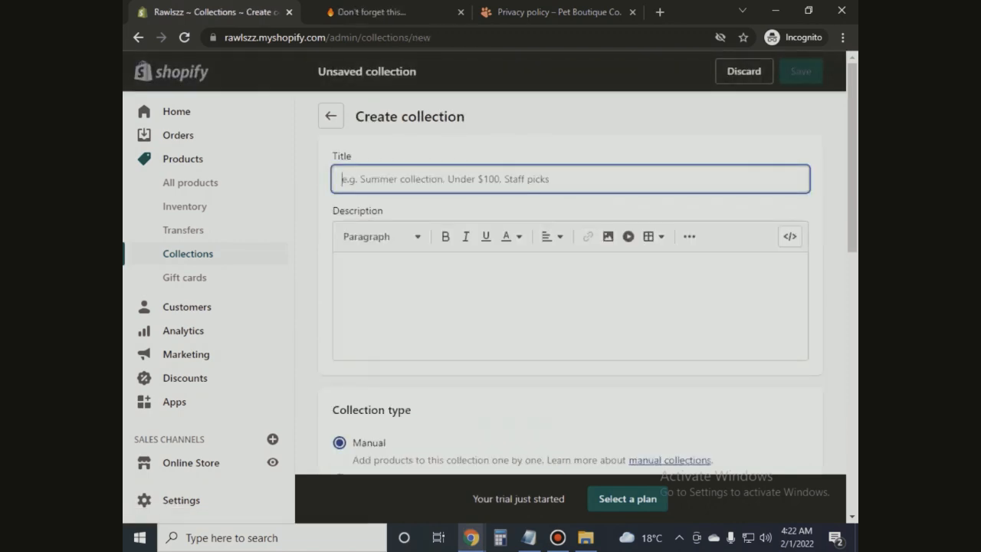
{"action": "type", "text": "Toys and Hobbies"}
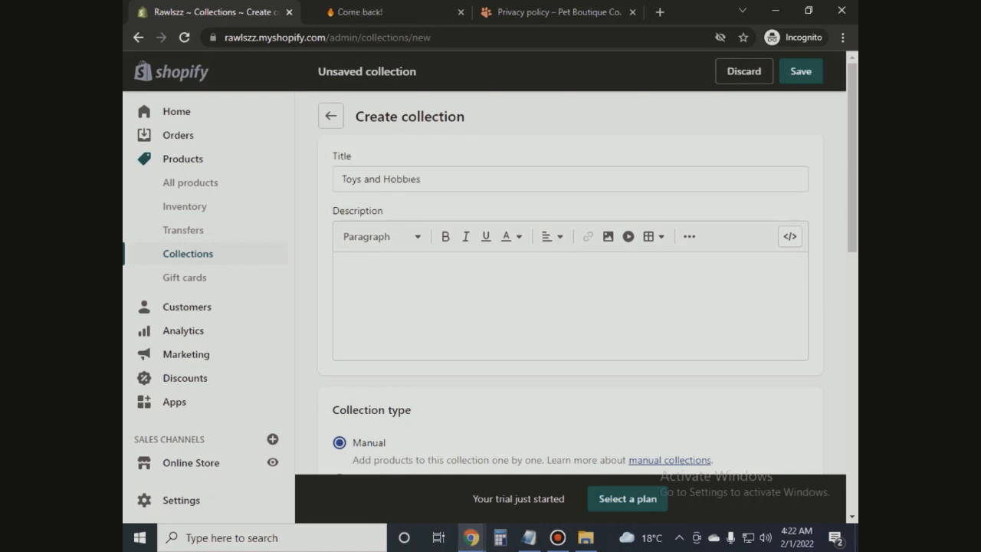
{"action": "scroll", "coordinate": [570, 307], "scroll_direction": "down", "scroll_amount": 10}
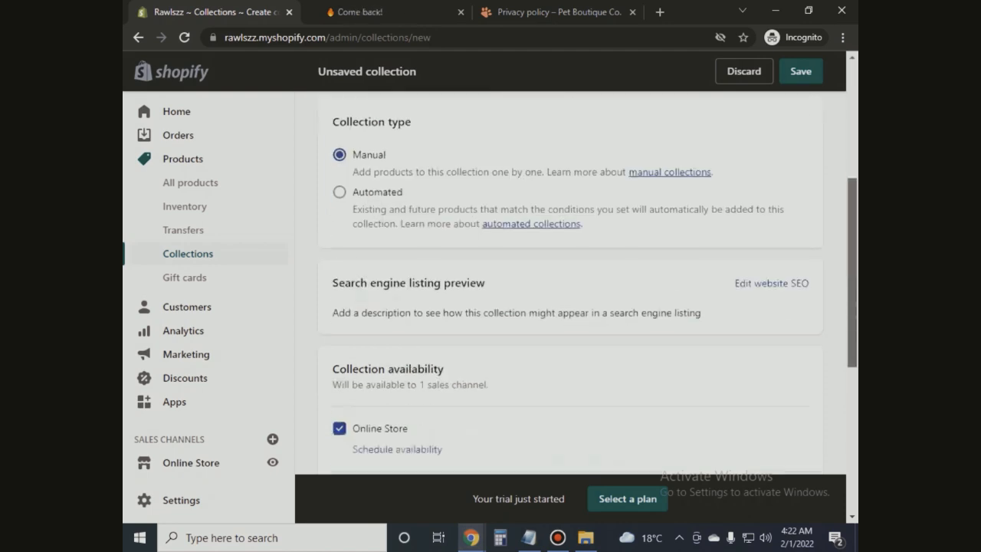
{"action": "scroll", "coordinate": [569, 307], "scroll_direction": "down", "scroll_amount": 1}
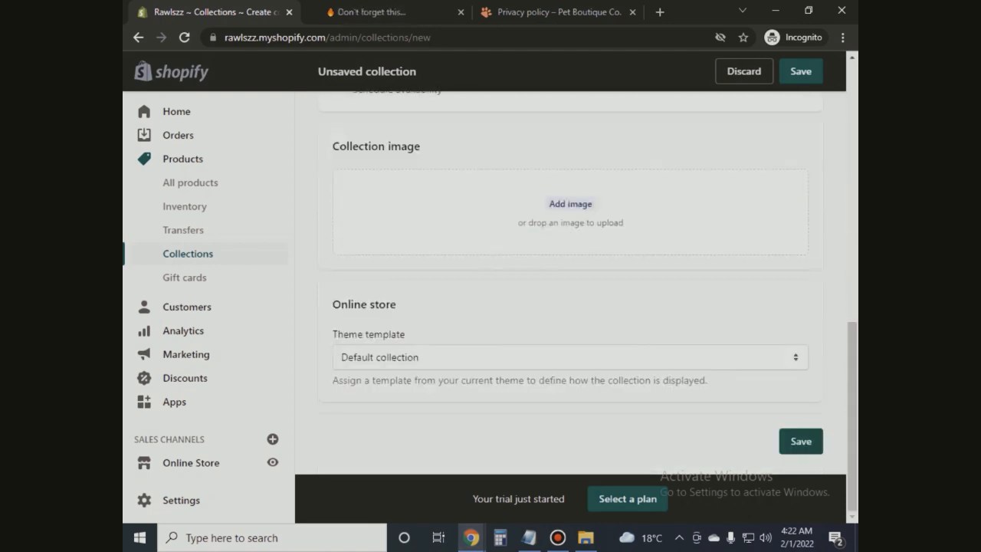
{"action": "left_click", "coordinate": [801, 442]}
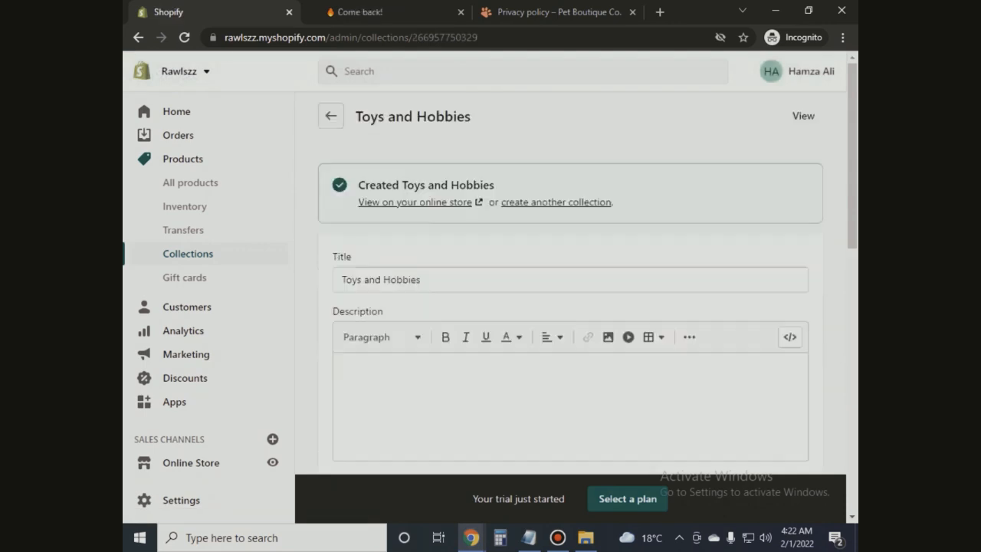
Step: Create another collection titled Essential Tools and save it
{"action": "left_click", "coordinate": [556, 202]}
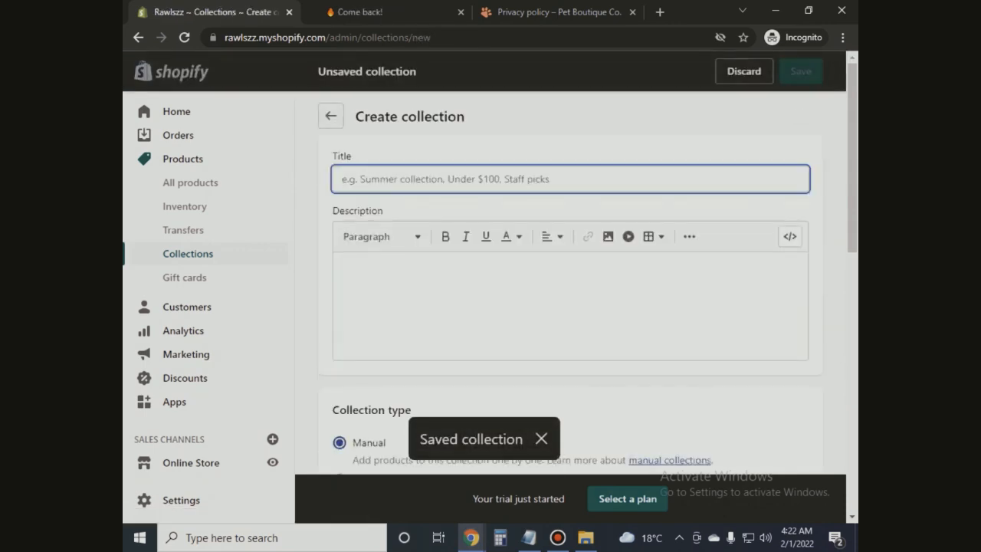
{"action": "type", "text": "Essential Tools"}
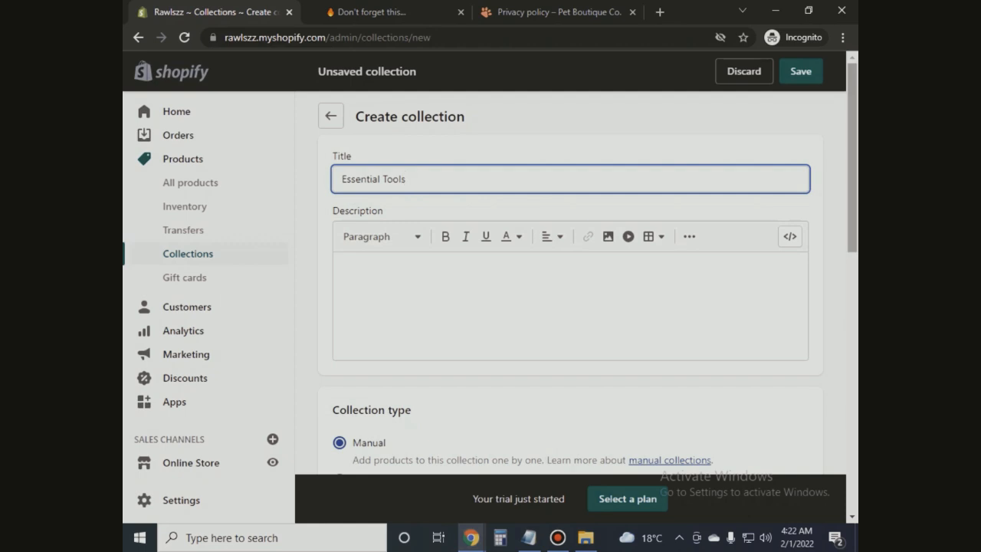
{"action": "scroll", "coordinate": [570, 306], "scroll_direction": "down", "scroll_amount": 10}
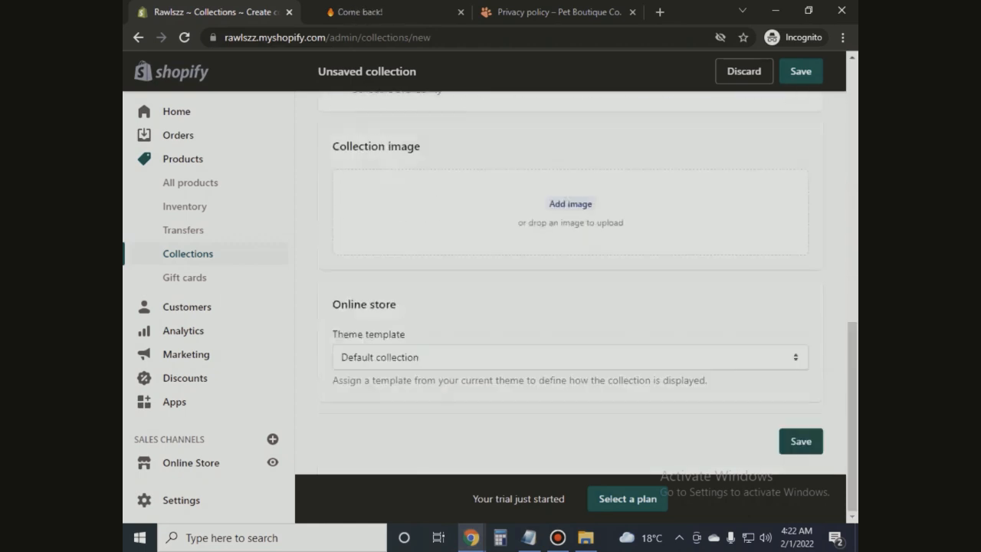
{"action": "left_click", "coordinate": [801, 441]}
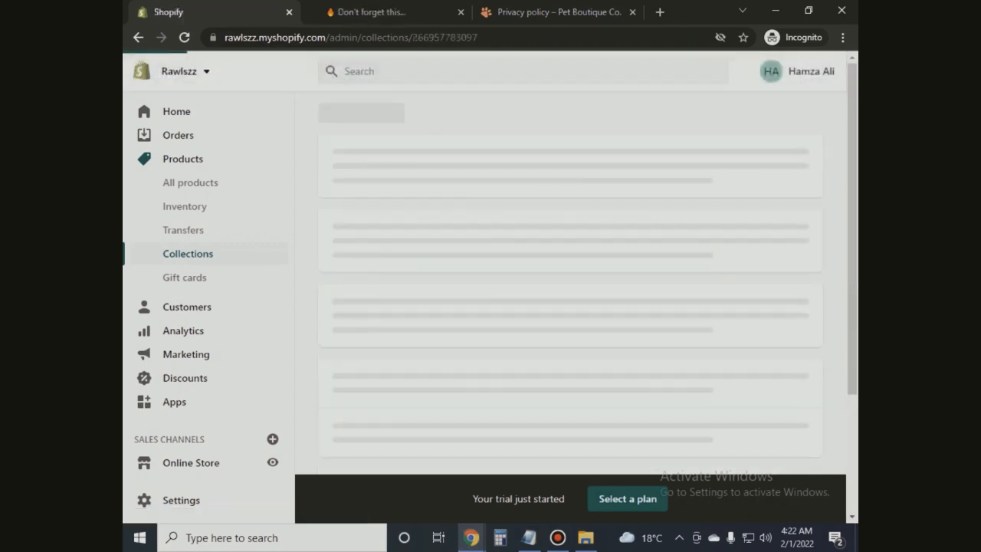
Step: Create another collection titled Pet Zone and save it
{"action": "left_click", "coordinate": [556, 203]}
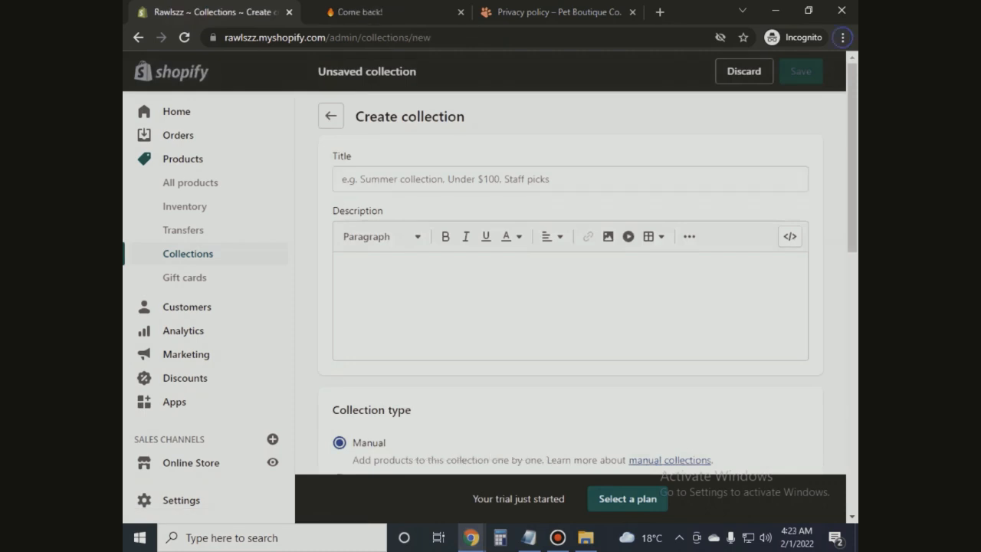
{"action": "left_click", "coordinate": [569, 179]}
{"action": "type", "text": "Pet Zone"}
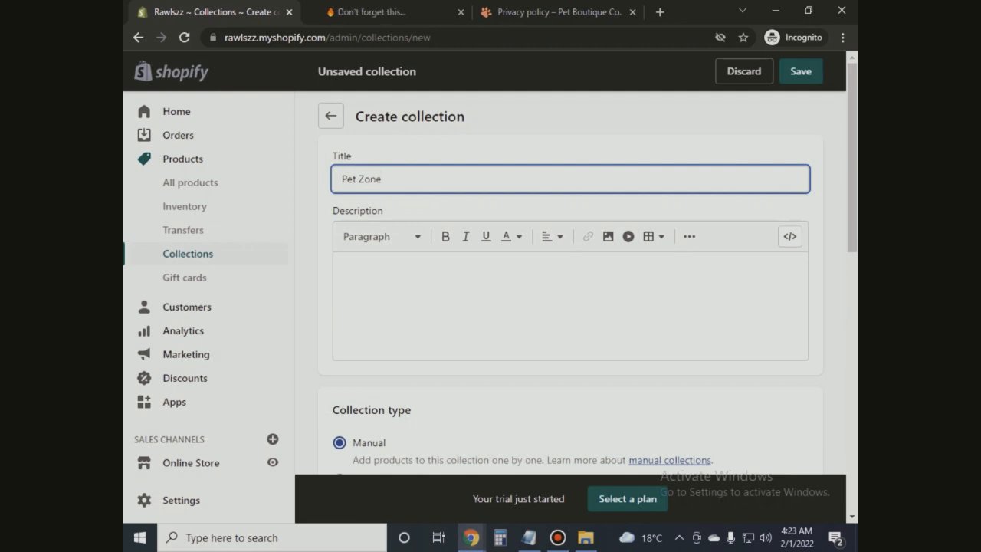
{"action": "left_click_drag", "start_coordinate": [852, 157], "coordinate": [852, 420]}
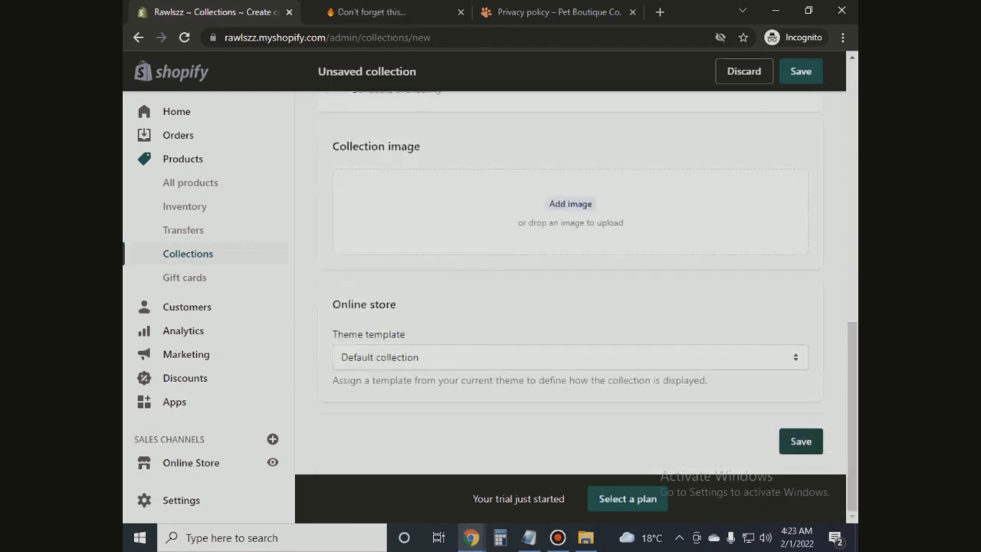
{"action": "left_click", "coordinate": [801, 442]}
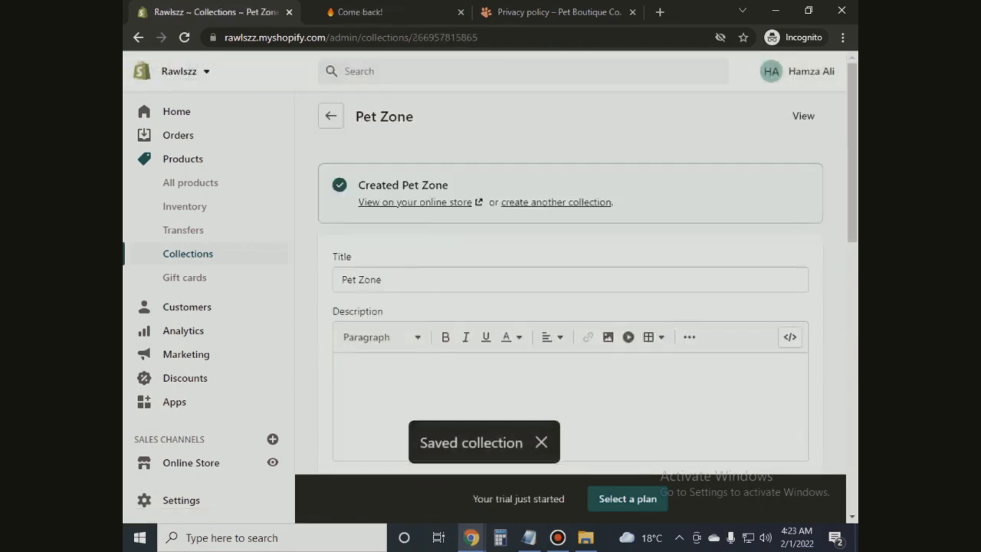
Step: Open the Main menu in the online store's navigation and rename its Catalog item as Collections
{"action": "left_click", "coordinate": [191, 462]}
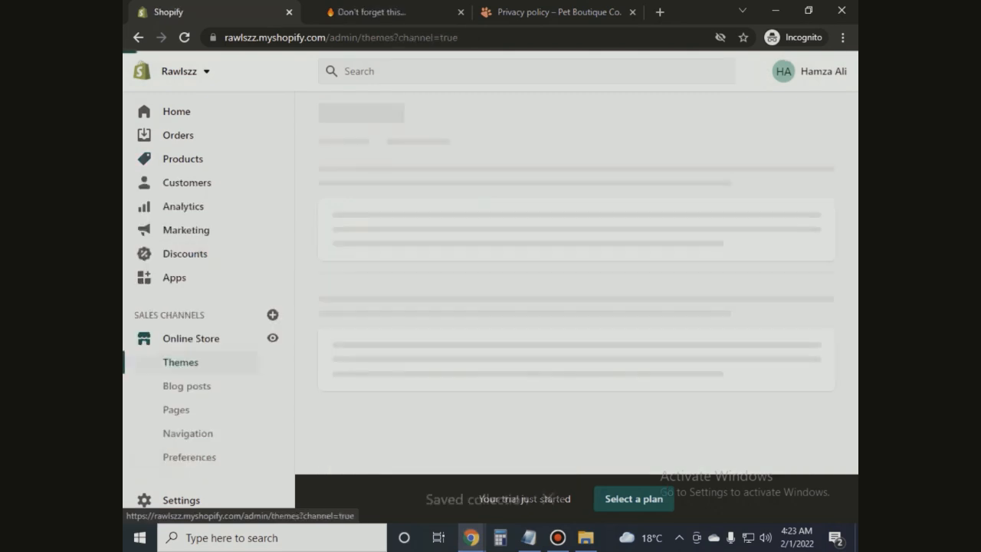
{"action": "left_click", "coordinate": [188, 433]}
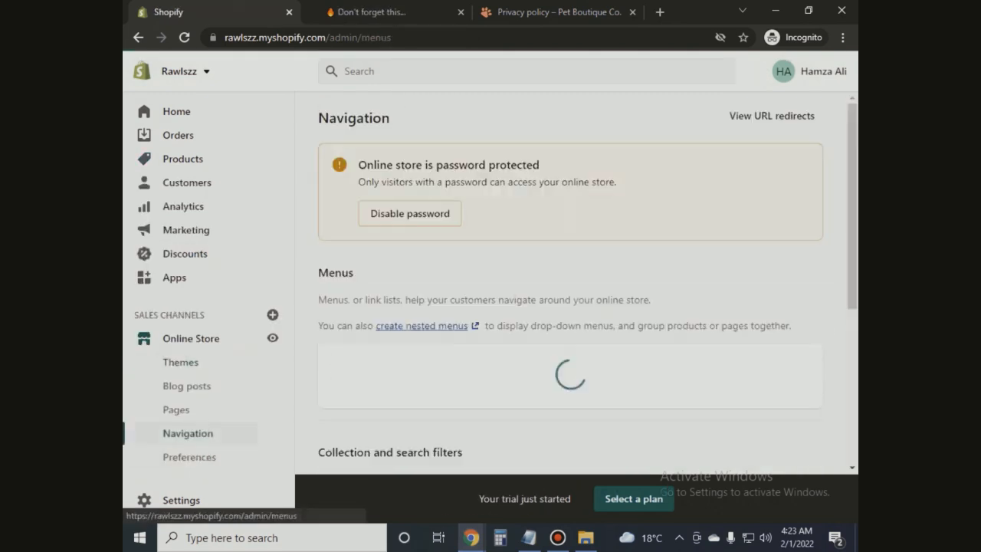
{"action": "scroll", "coordinate": [569, 306], "scroll_direction": "down", "scroll_amount": 3}
{"action": "left_click", "coordinate": [354, 265]}
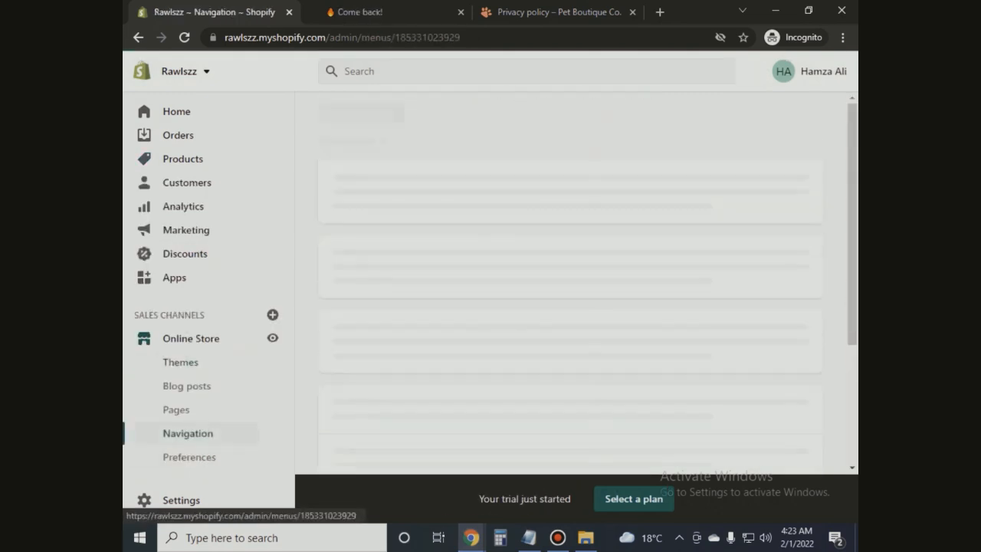
{"action": "scroll", "coordinate": [570, 306], "scroll_direction": "down", "scroll_amount": 1}
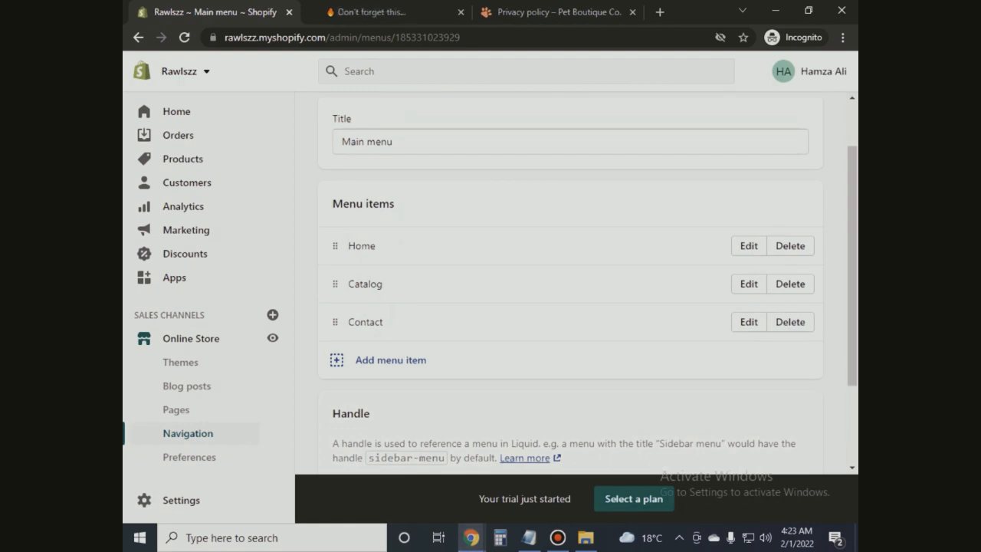
{"action": "left_click", "coordinate": [749, 283]}
{"action": "key", "text": "ctrl+a"}
{"action": "type", "text": "Ca"}
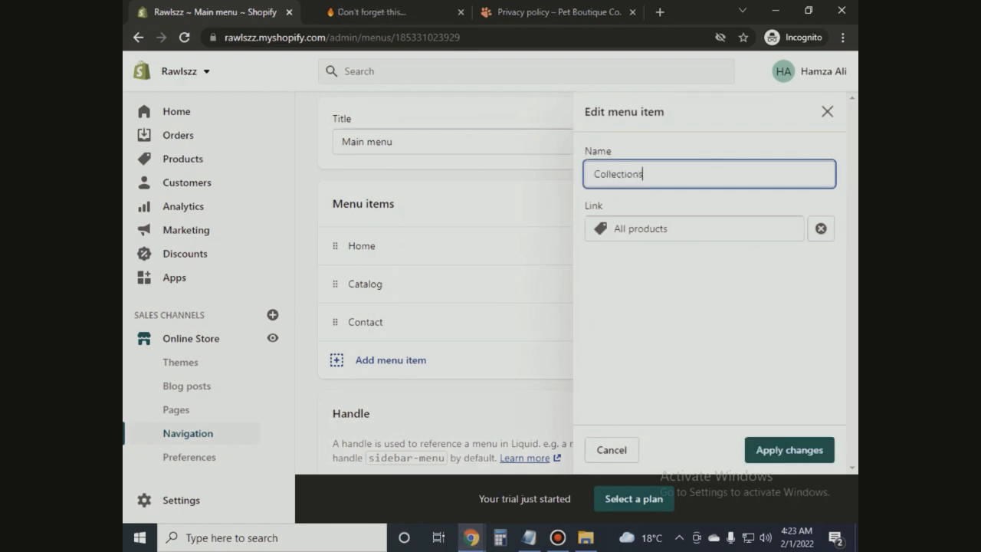
{"action": "key", "text": "Return"}
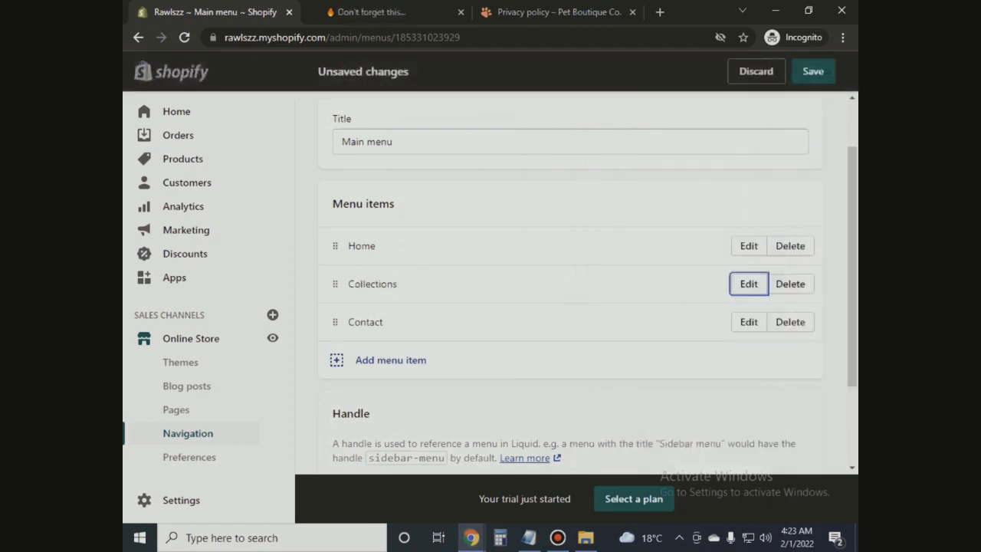
Step: Add a menu item linked to the Toys and Hobbies collection and nest it under Collections
{"action": "left_click", "coordinate": [390, 360]}
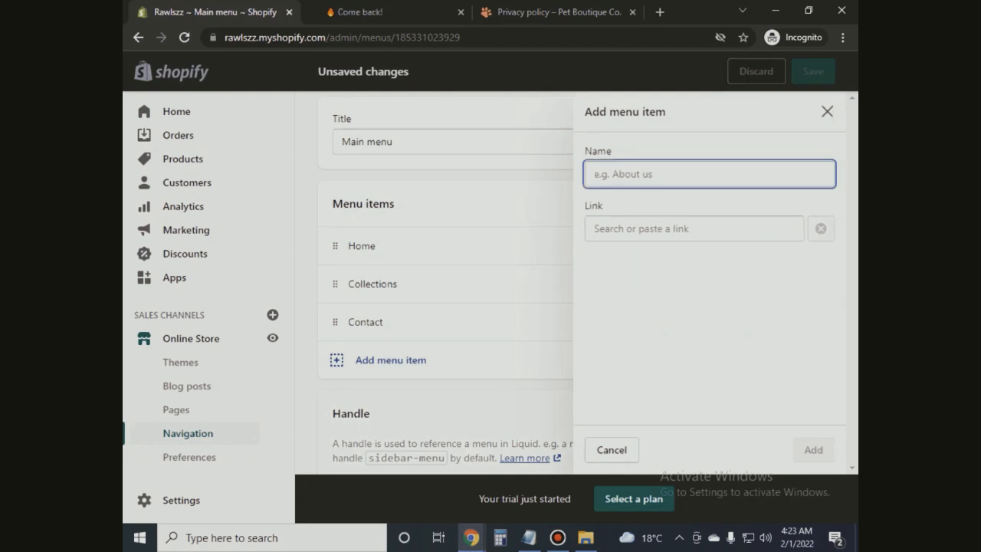
{"action": "left_click", "coordinate": [675, 229]}
{"action": "left_click", "coordinate": [690, 317]}
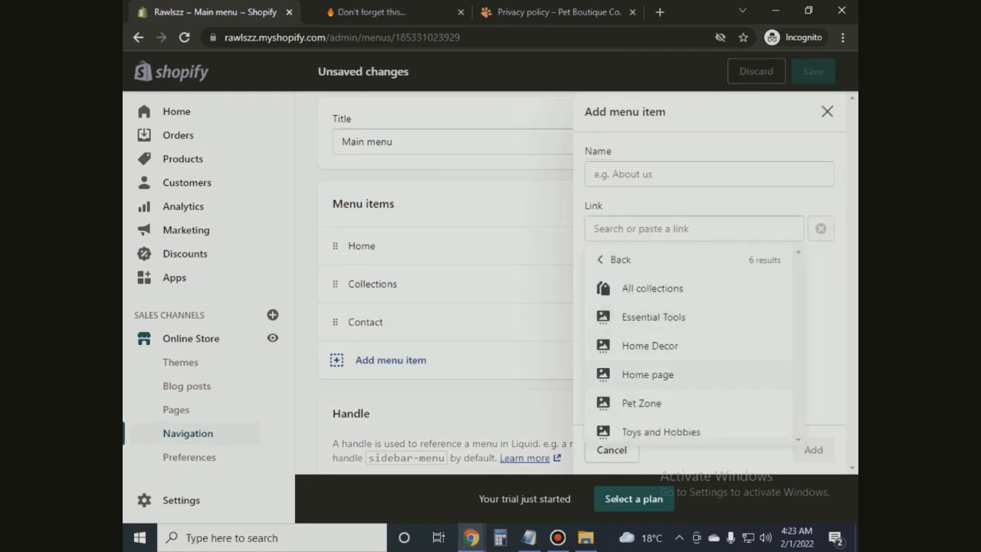
{"action": "left_click", "coordinate": [661, 431]}
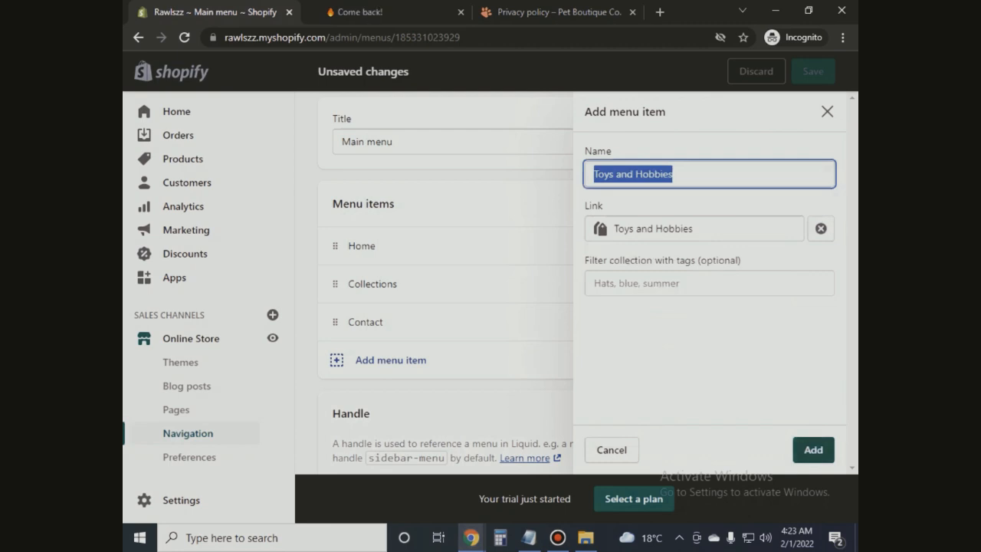
{"action": "key", "text": "Return"}
{"action": "left_click_drag", "start_coordinate": [334, 359], "coordinate": [357, 322]}
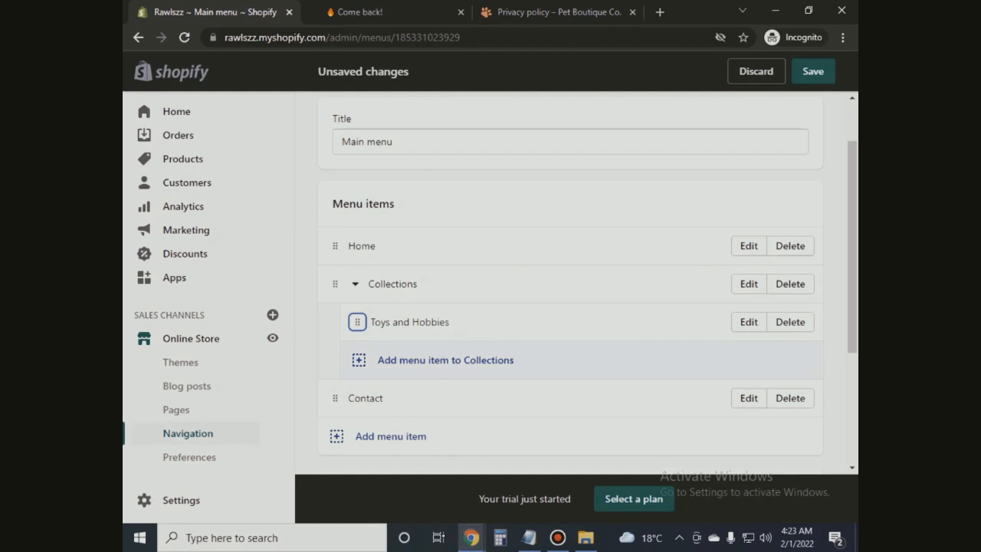
Step: Add a sub-item under Collections linked to the Home Decor collection
{"action": "left_click", "coordinate": [445, 360]}
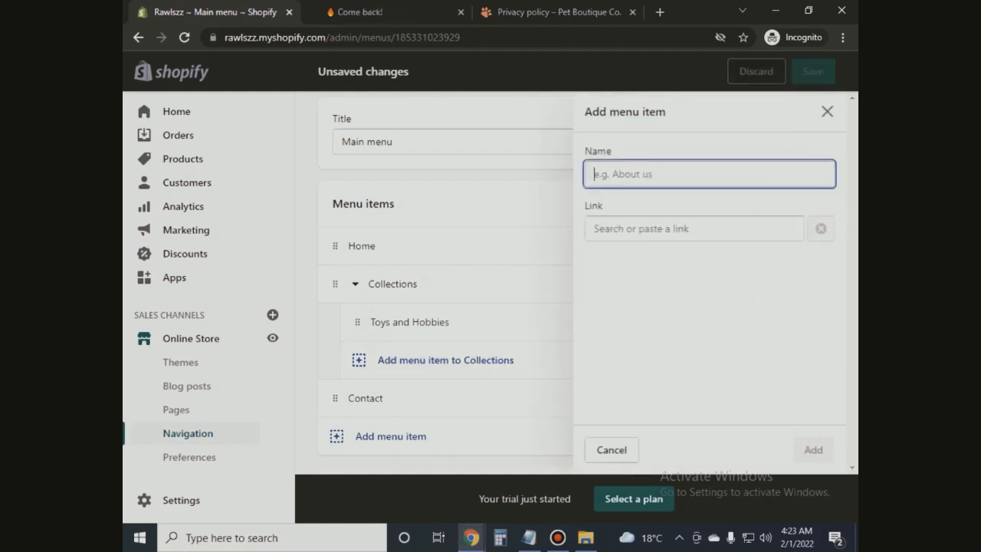
{"action": "left_click", "coordinate": [694, 228]}
{"action": "left_click", "coordinate": [647, 317]}
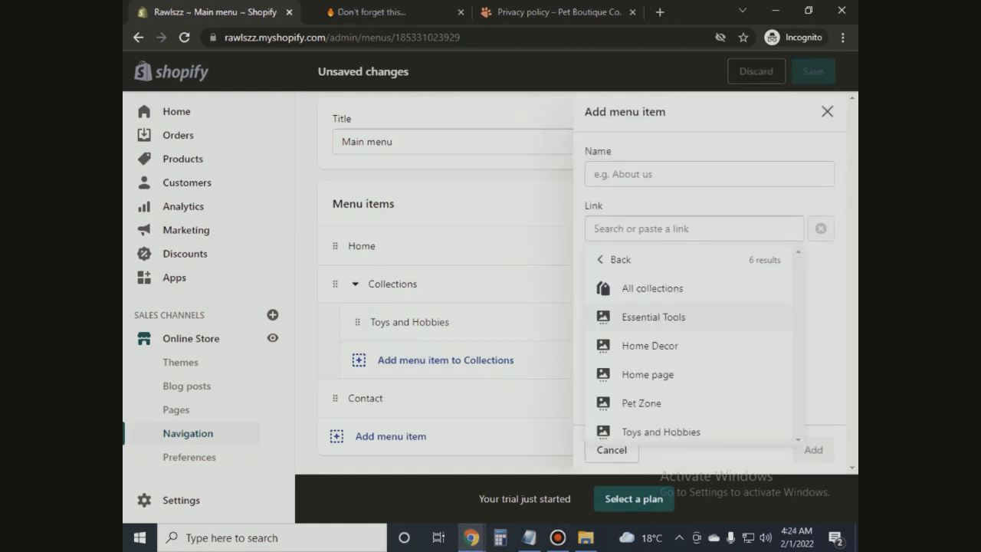
{"action": "left_click", "coordinate": [649, 346]}
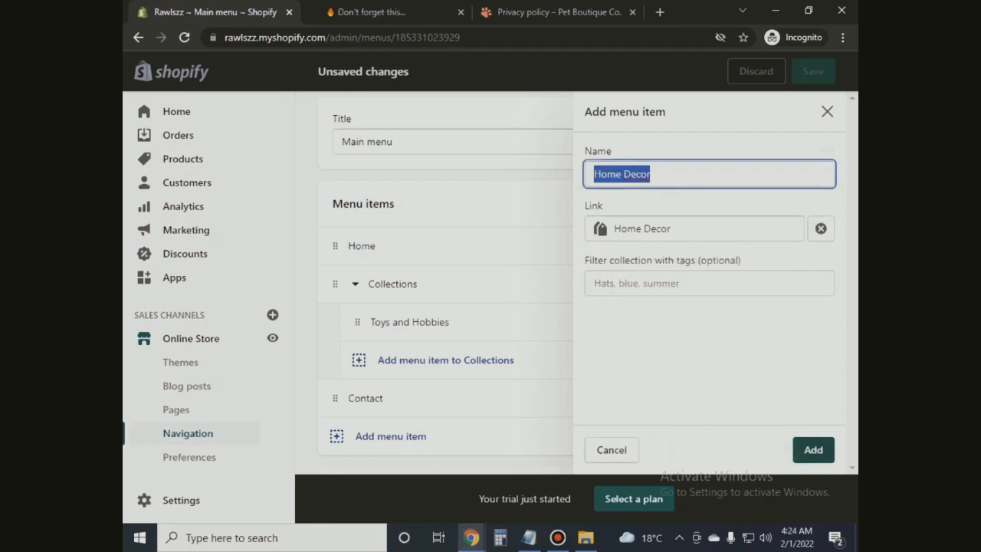
{"action": "left_click", "coordinate": [813, 450]}
Step: Add a sub-item under Collections linked to the Essential Tools collection
{"action": "left_click", "coordinate": [693, 229]}
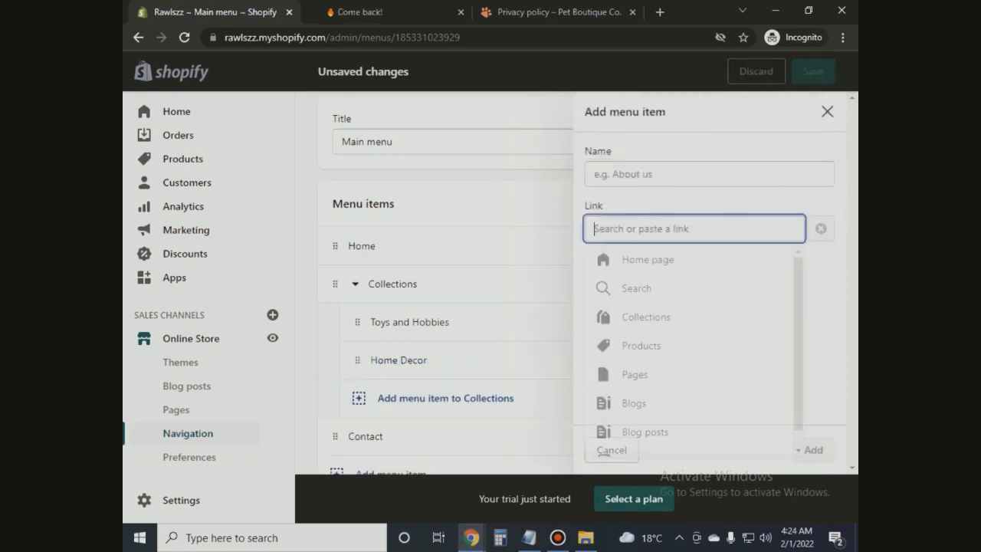
{"action": "left_click", "coordinate": [651, 317]}
{"action": "left_click", "coordinate": [653, 317]}
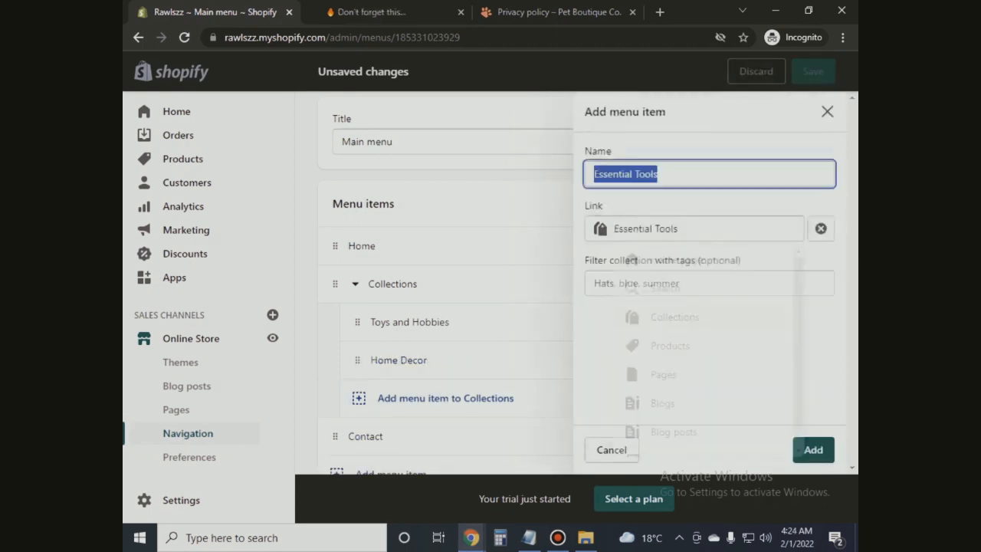
{"action": "left_click", "coordinate": [813, 449]}
Step: Add a sub-item under Collections linked to the Pet Zone collection
{"action": "left_click", "coordinate": [570, 434]}
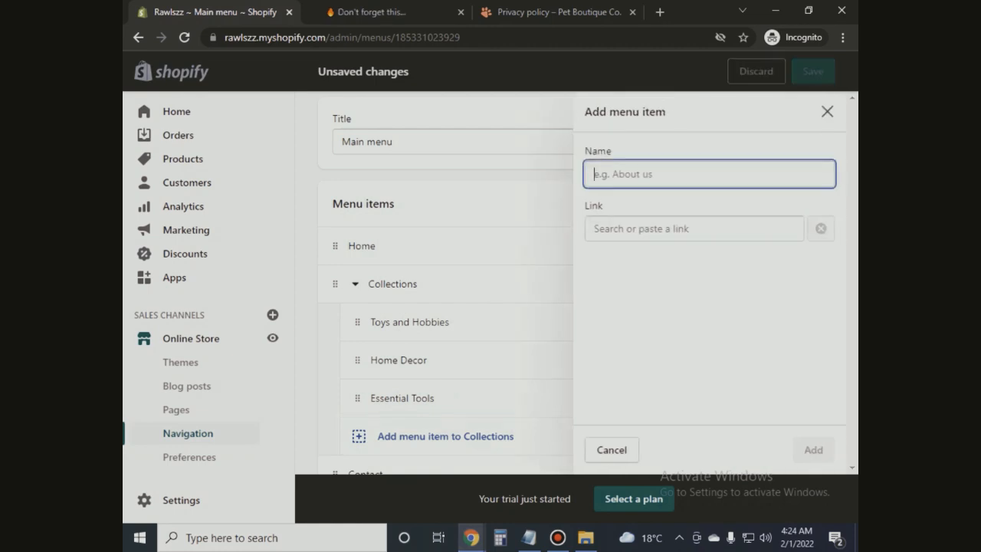
{"action": "left_click", "coordinate": [690, 228]}
{"action": "left_click_drag", "start_coordinate": [797, 337], "coordinate": [797, 352]}
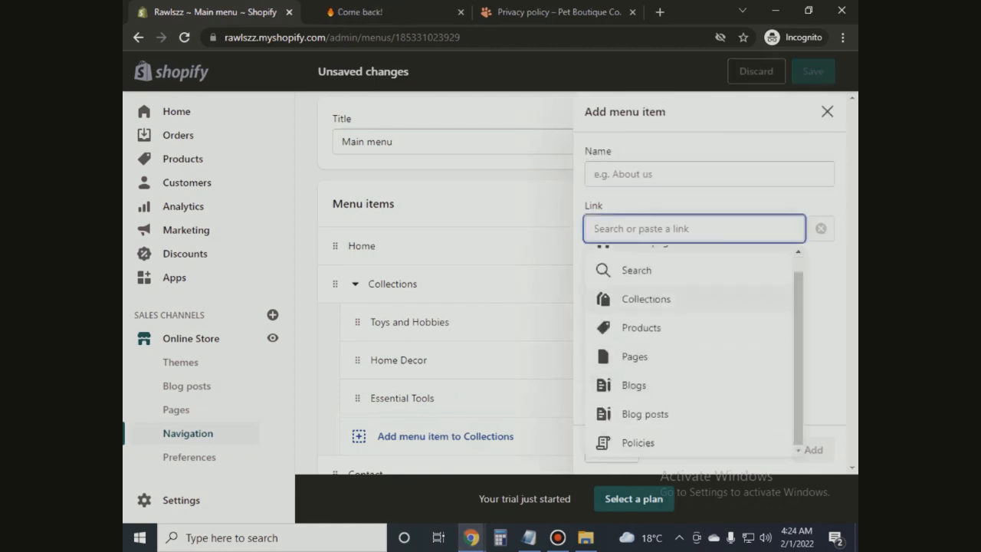
{"action": "left_click", "coordinate": [651, 299]}
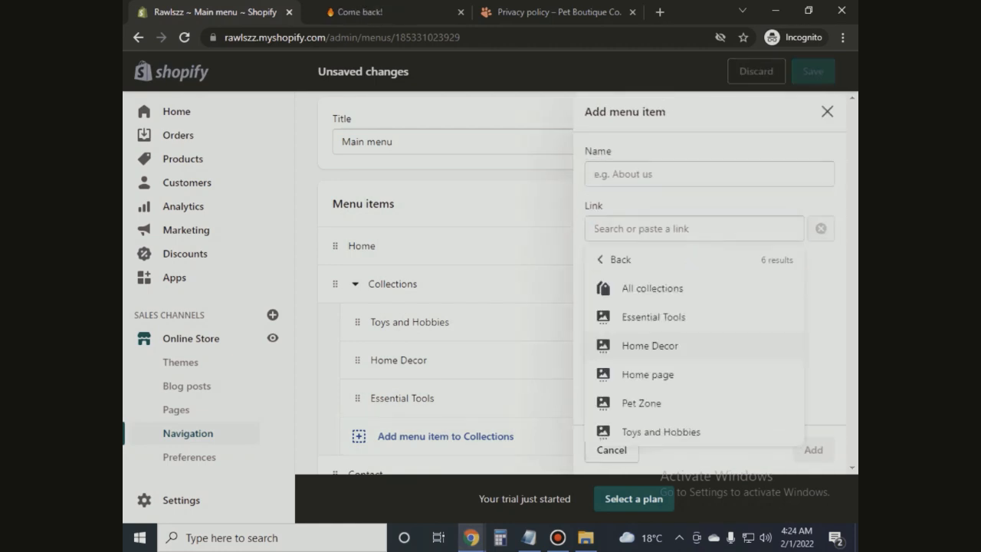
{"action": "left_click", "coordinate": [640, 403]}
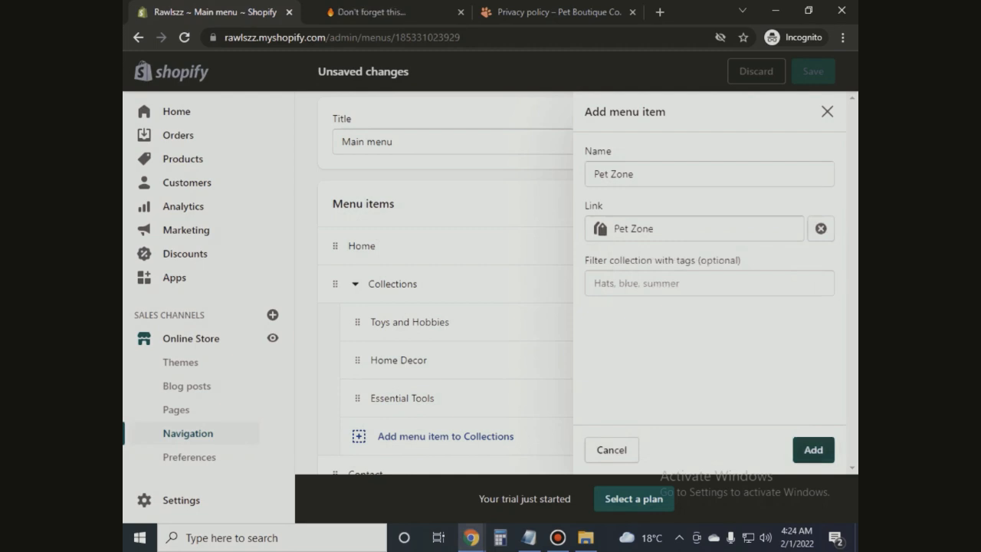
{"action": "left_click", "coordinate": [813, 450]}
Step: Save the Main menu changes and review the nested menu items
{"action": "scroll", "coordinate": [571, 283], "scroll_direction": "down", "scroll_amount": 3}
{"action": "mouse_move", "coordinate": [852, 317]}
{"action": "left_mouse_down"}
{"action": "mouse_move", "coordinate": [852, 327]}
{"action": "mouse_move", "coordinate": [852, 305]}
{"action": "mouse_move", "coordinate": [852, 372]}
{"action": "mouse_move", "coordinate": [852, 296]}
{"action": "mouse_move", "coordinate": [852, 310]}
{"action": "left_mouse_up"}
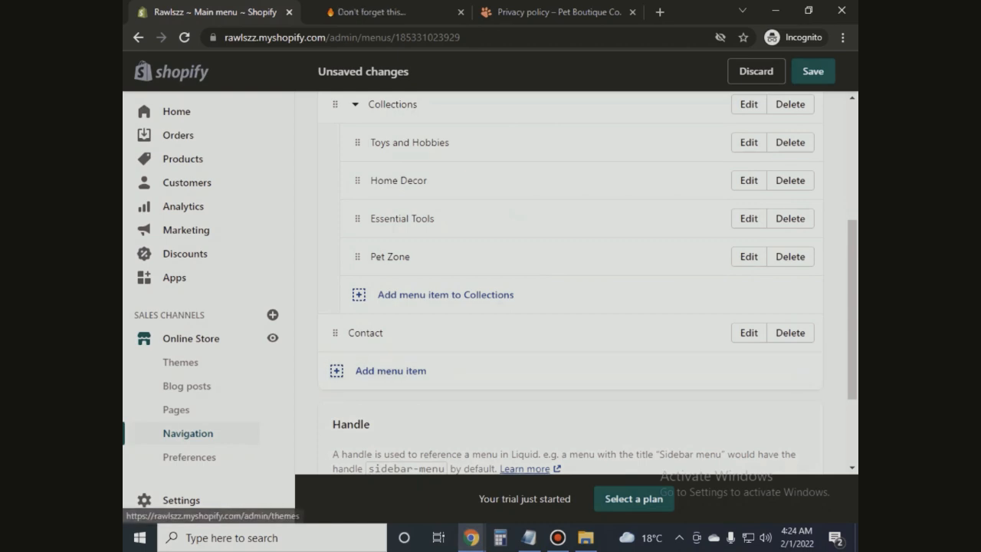
{"action": "left_click", "coordinate": [813, 71]}
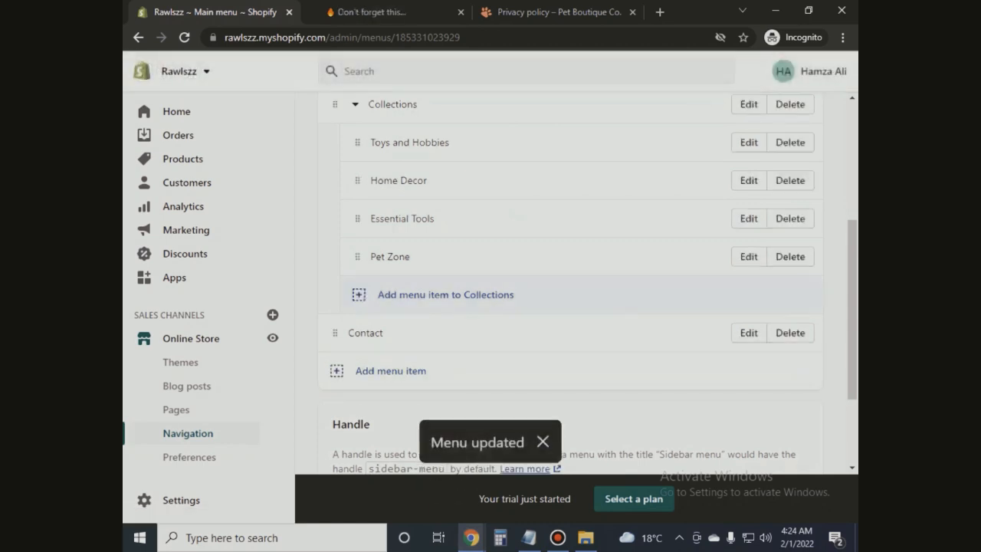
{"action": "left_click_drag", "start_coordinate": [852, 303], "coordinate": [852, 242]}
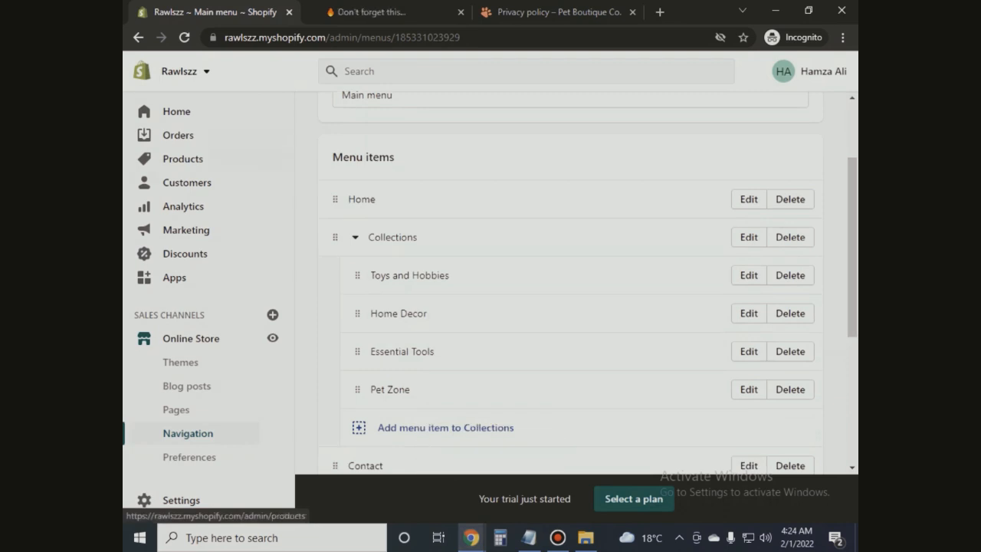
Step: Create and save a page titled Track Order that uses the order-tracking theme template
{"action": "left_click", "coordinate": [175, 409]}
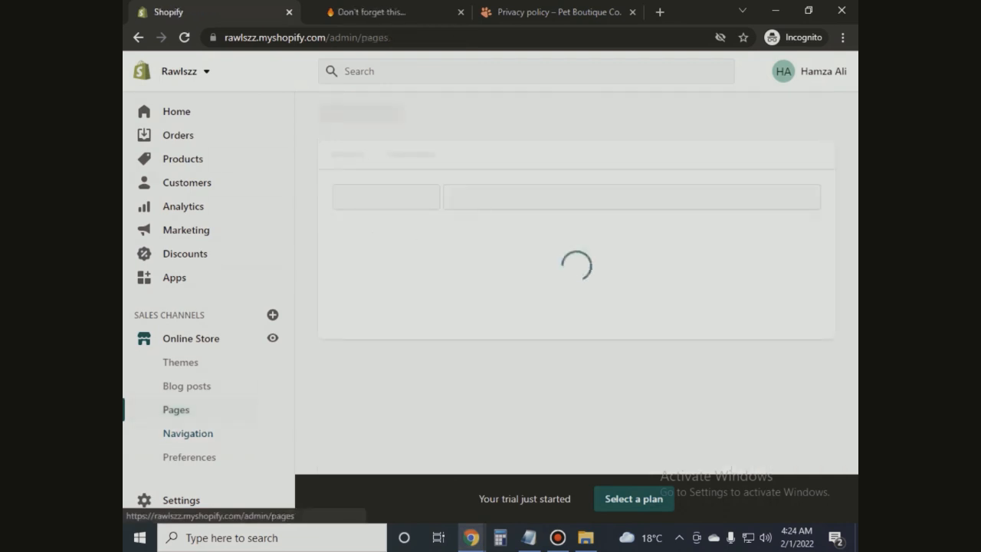
{"action": "left_click", "coordinate": [788, 116]}
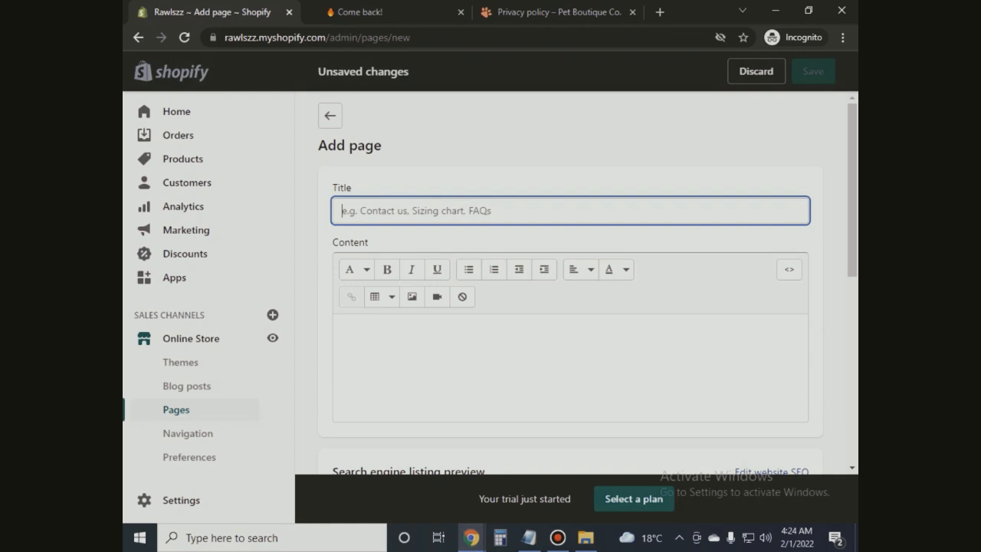
{"action": "type", "text": "Track Order"}
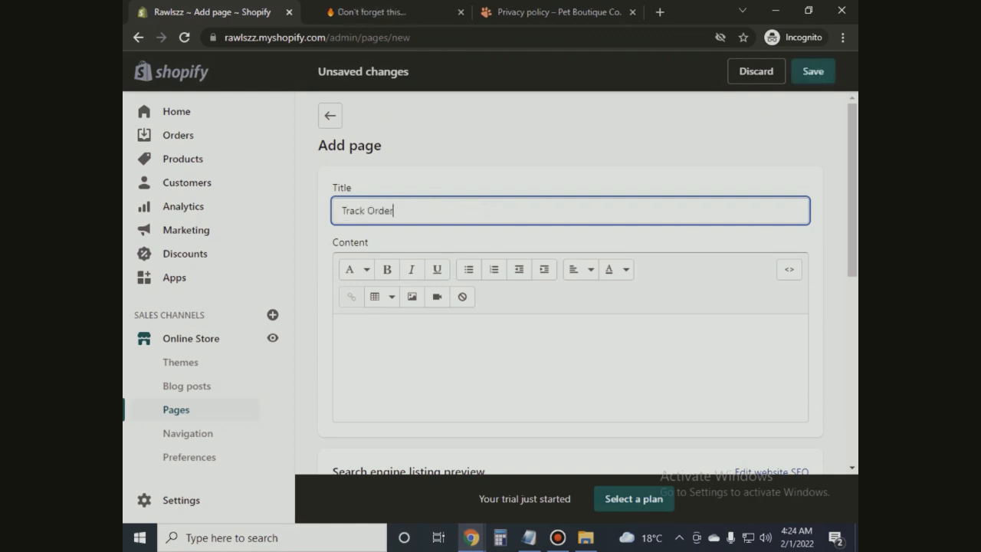
{"action": "scroll", "coordinate": [571, 284], "scroll_direction": "down", "scroll_amount": 7}
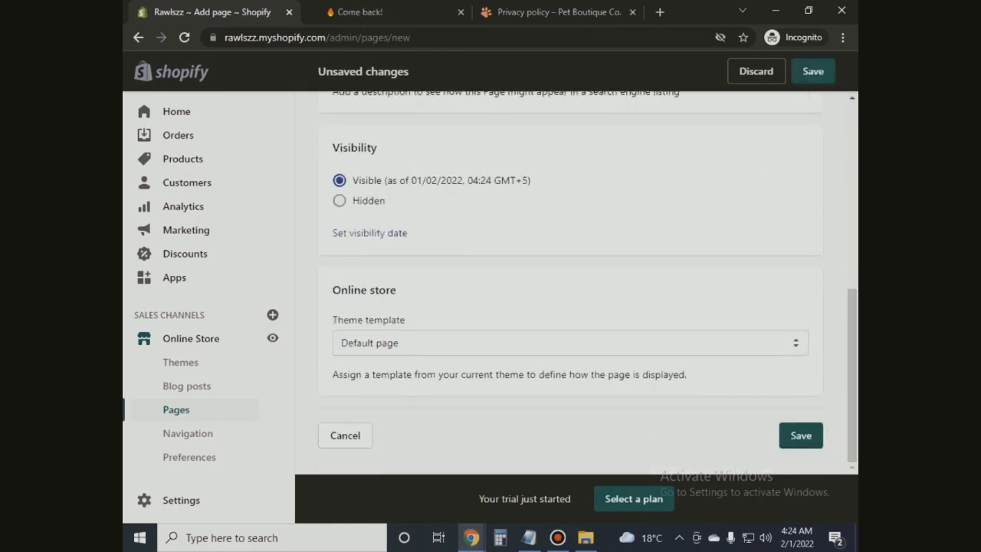
{"action": "left_click", "coordinate": [570, 342]}
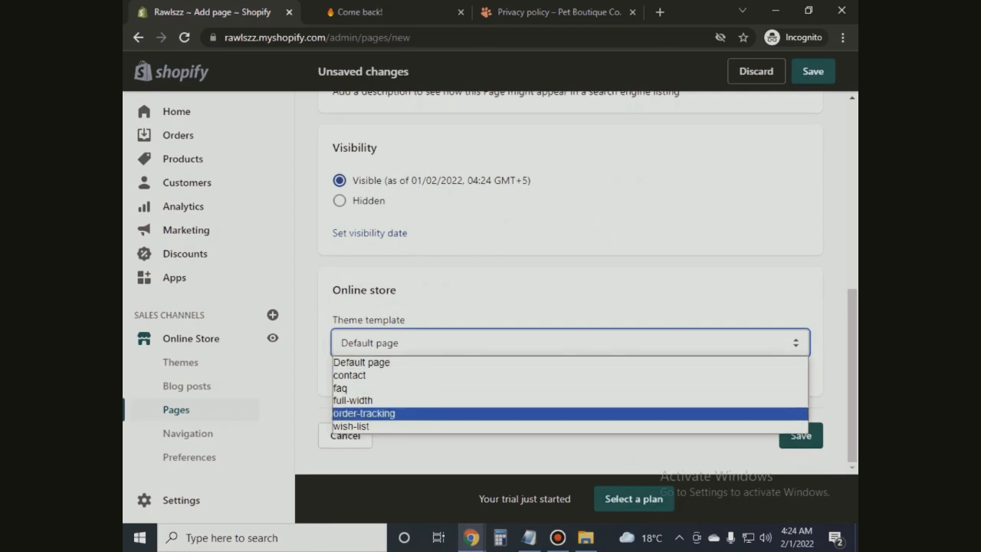
{"action": "left_click", "coordinate": [363, 413]}
{"action": "left_click", "coordinate": [801, 435]}
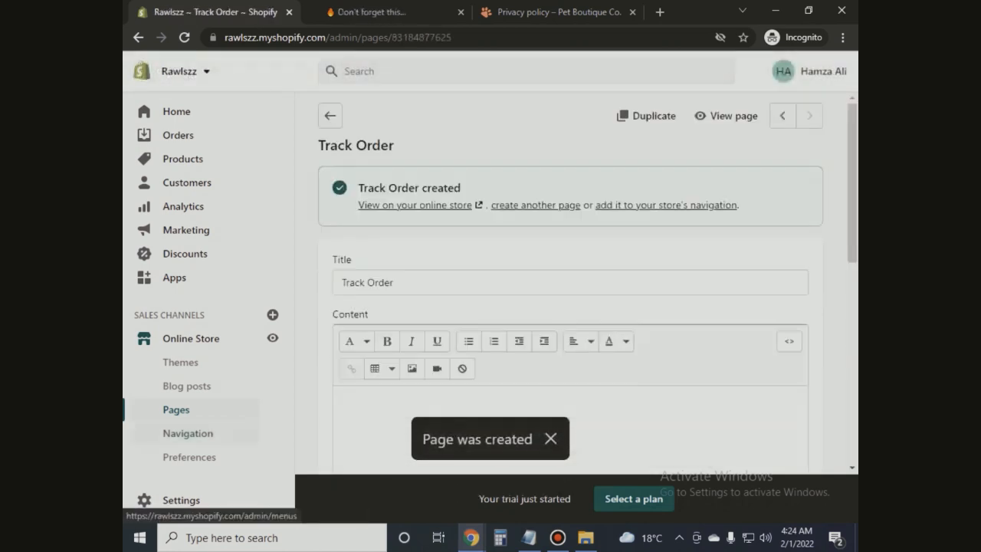
{"action": "left_click", "coordinate": [188, 433]}
{"action": "scroll", "coordinate": [570, 307], "scroll_direction": "down", "scroll_amount": 3}
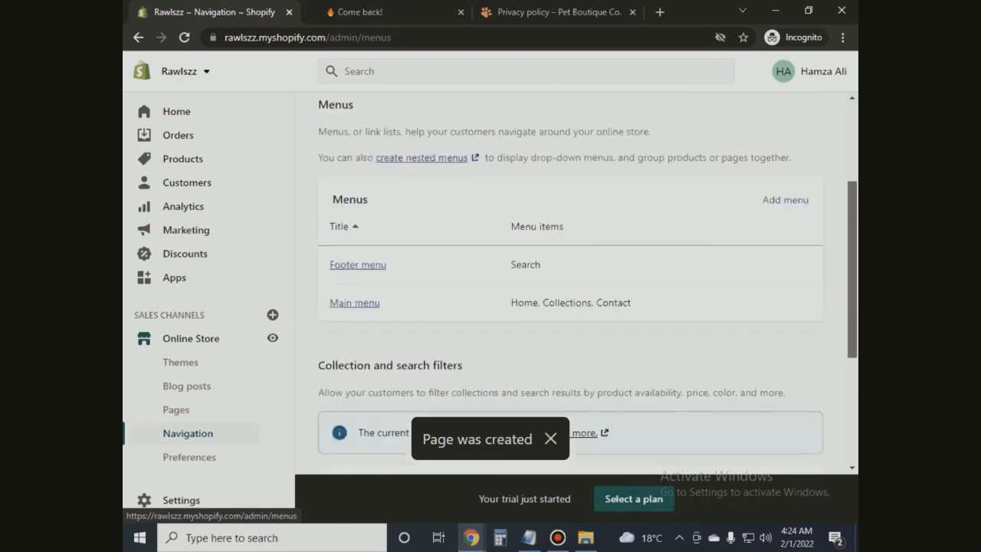
{"action": "left_click", "coordinate": [354, 302]}
{"action": "scroll", "coordinate": [354, 303], "scroll_direction": "down", "scroll_amount": 3}
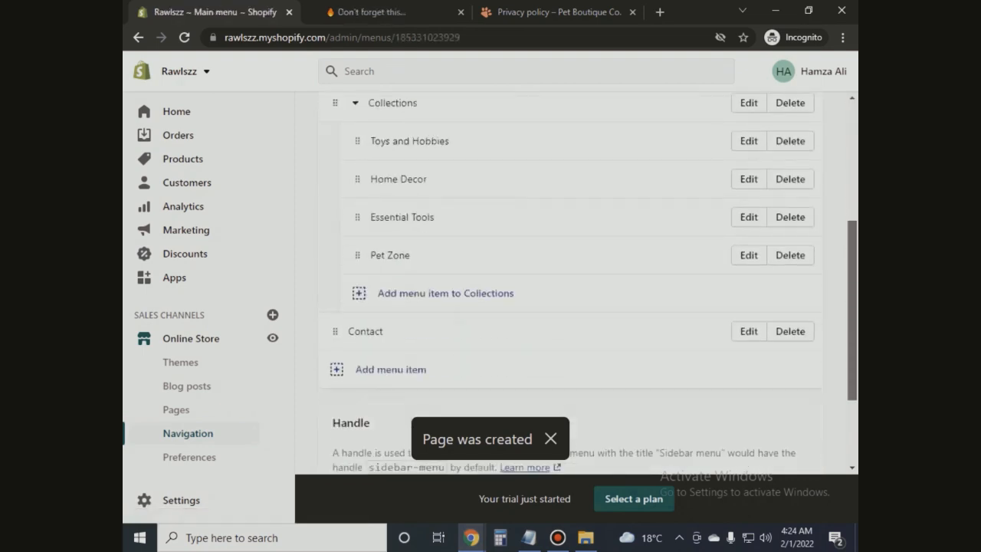
{"action": "left_click", "coordinate": [391, 368]}
{"action": "left_click", "coordinate": [694, 229]}
{"action": "scroll", "coordinate": [682, 356], "scroll_direction": "down", "scroll_amount": 1}
{"action": "left_click", "coordinate": [658, 356]}
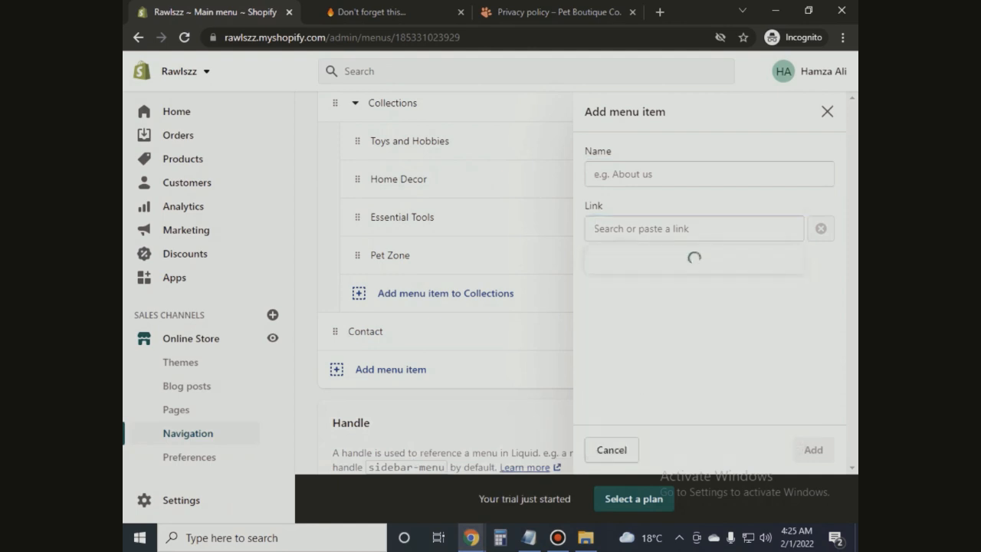
{"action": "left_click", "coordinate": [619, 260]}
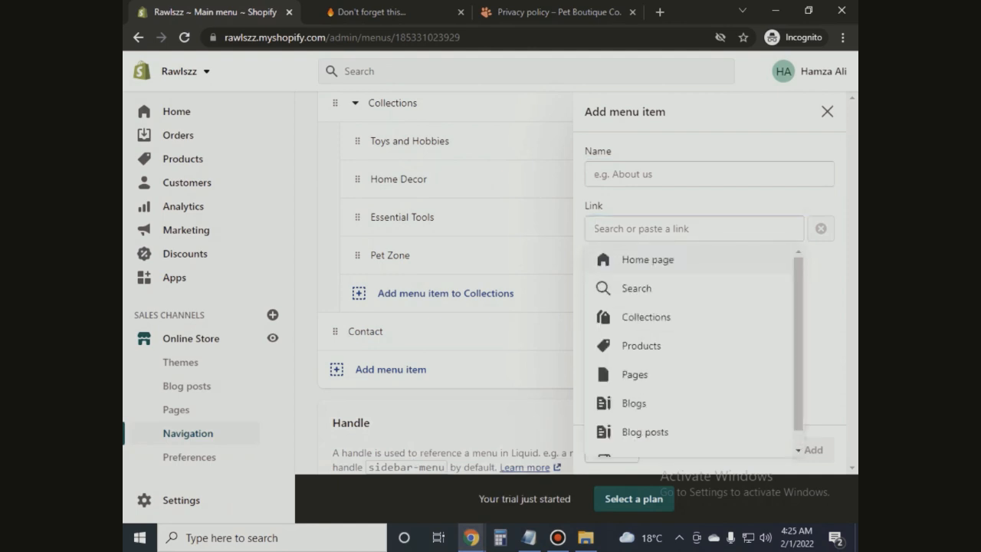
{"action": "left_click", "coordinate": [822, 330]}
{"action": "left_click", "coordinate": [176, 409]}
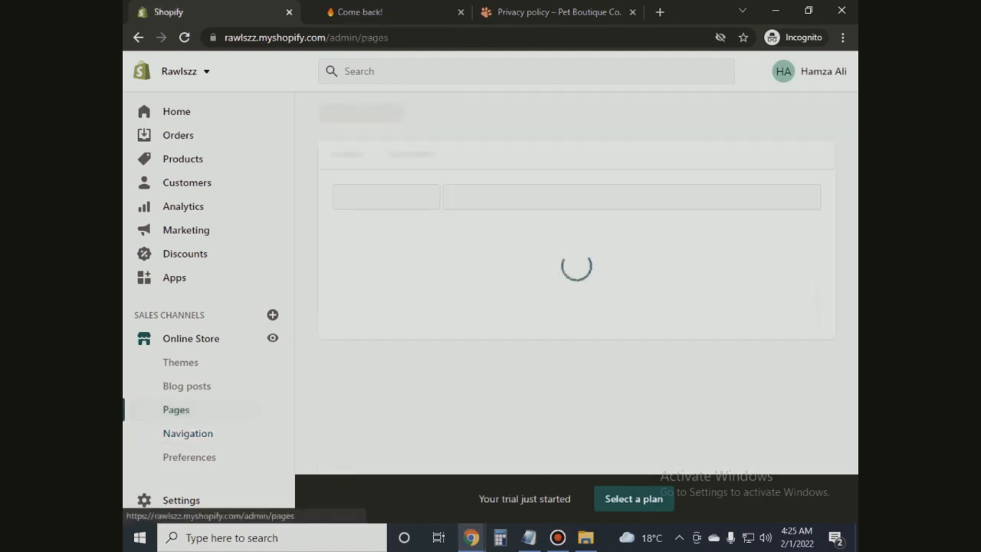
{"action": "scroll", "coordinate": [570, 306], "scroll_direction": "down", "scroll_amount": 1}
{"action": "scroll", "coordinate": [570, 306], "scroll_direction": "up", "scroll_amount": 1}
{"action": "right_click", "coordinate": [658, 103]}
{"action": "left_click", "coordinate": [682, 159]}
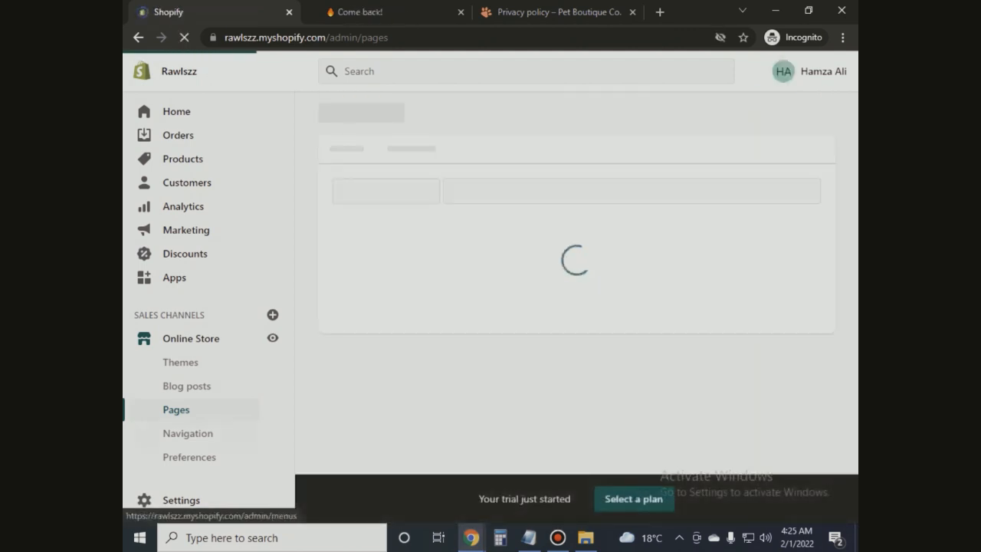
Step: Add a top-level item to the Main menu linked to the Track Order page
{"action": "left_click", "coordinate": [188, 433]}
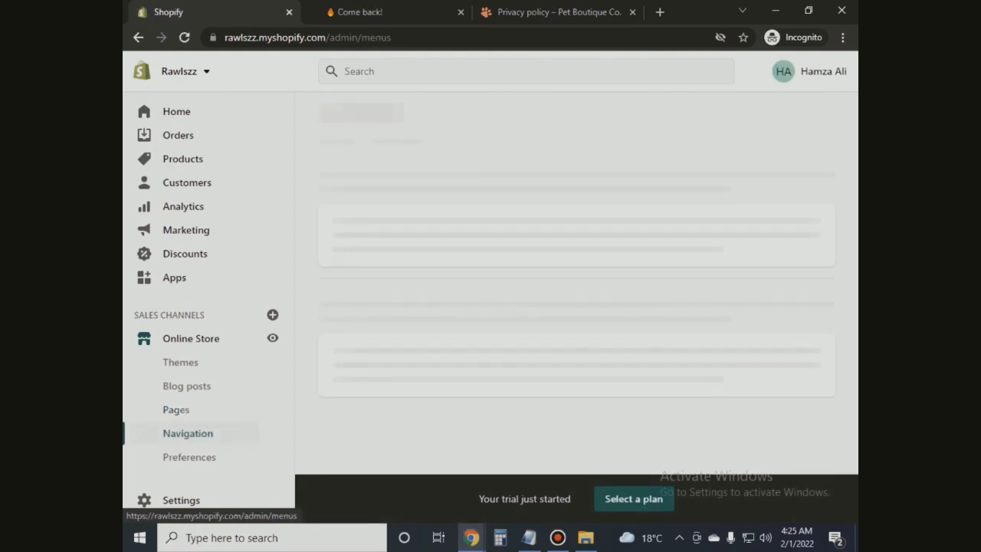
{"action": "scroll", "coordinate": [567, 306], "scroll_direction": "down", "scroll_amount": 3}
{"action": "left_click", "coordinate": [354, 240]}
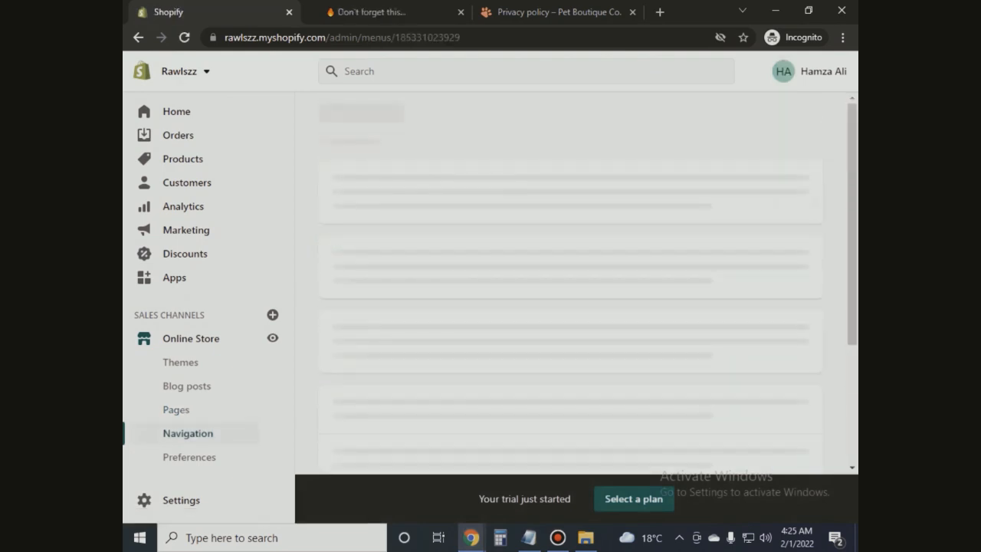
{"action": "scroll", "coordinate": [566, 307], "scroll_direction": "down", "scroll_amount": 3}
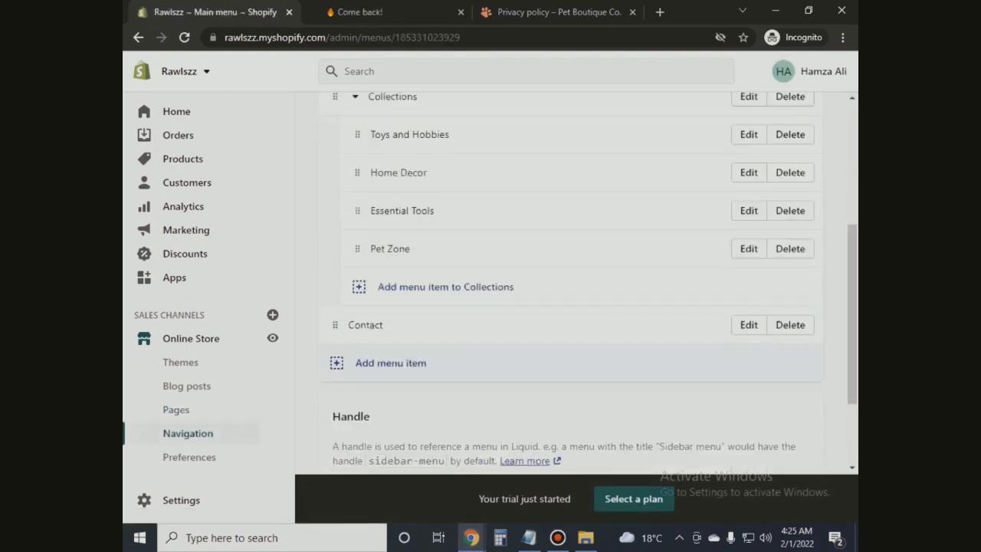
{"action": "left_click", "coordinate": [391, 363]}
{"action": "left_click", "coordinate": [689, 228]}
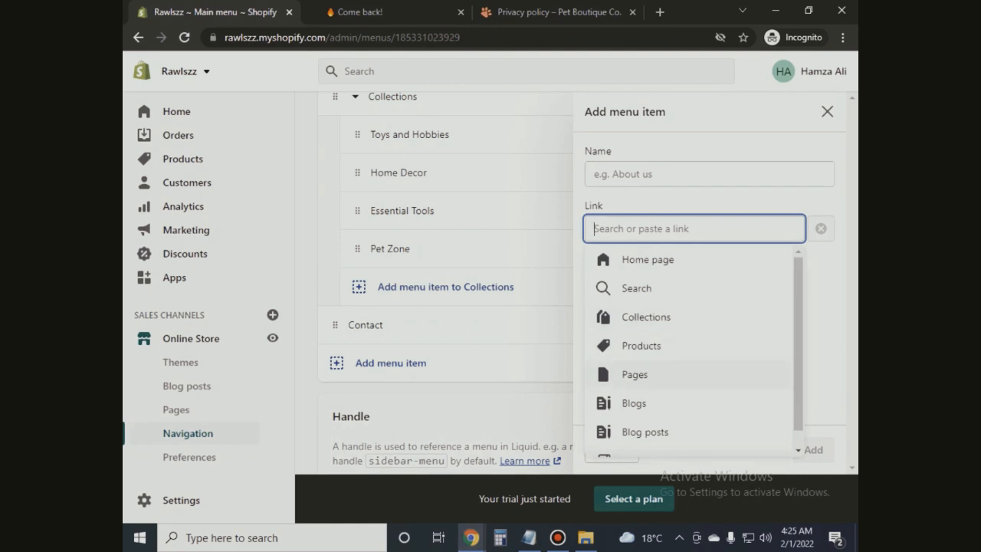
{"action": "left_click", "coordinate": [634, 374]}
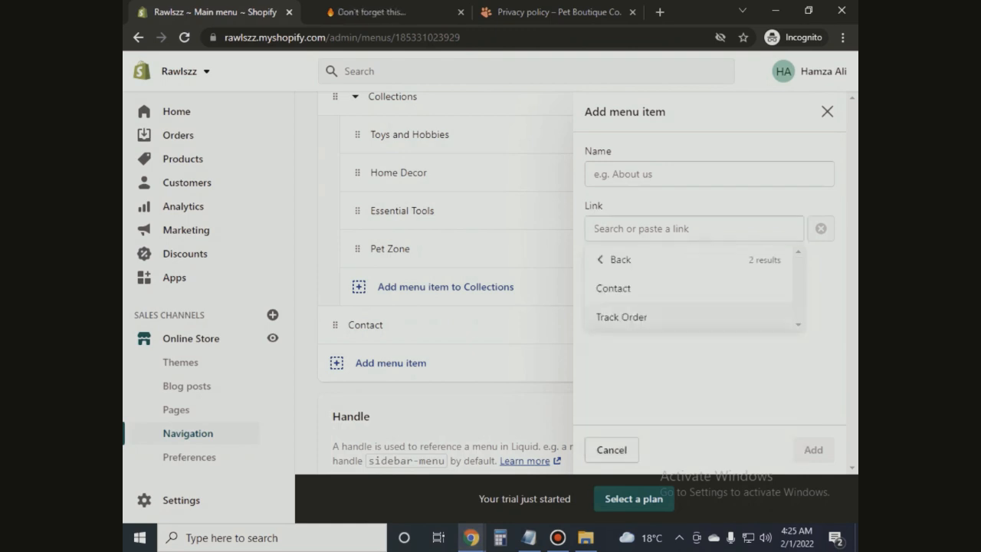
{"action": "left_click", "coordinate": [621, 317]}
{"action": "left_click", "coordinate": [813, 449]}
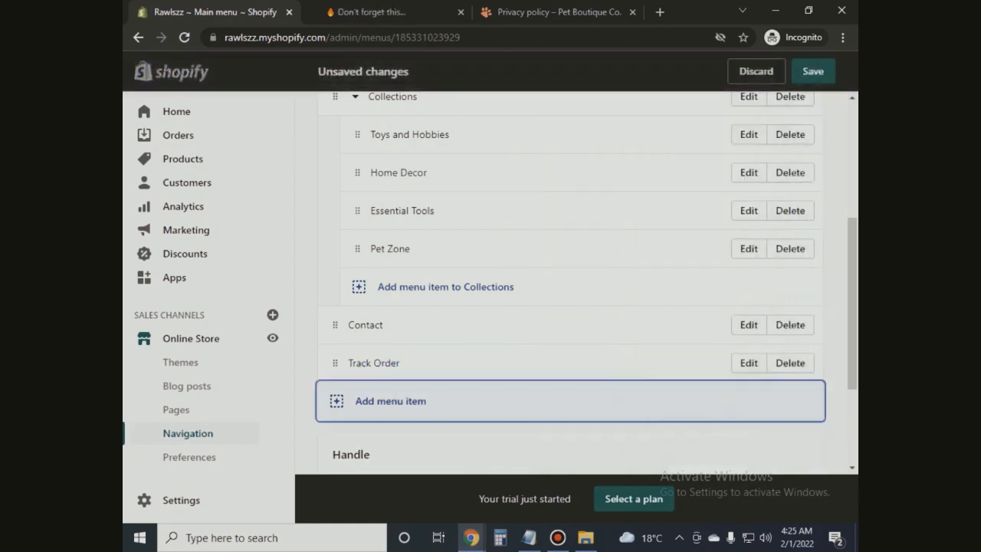
Step: Move the Track Order item above Contact in the Main menu and save the menu
{"action": "left_click_drag", "start_coordinate": [334, 363], "coordinate": [334, 318]}
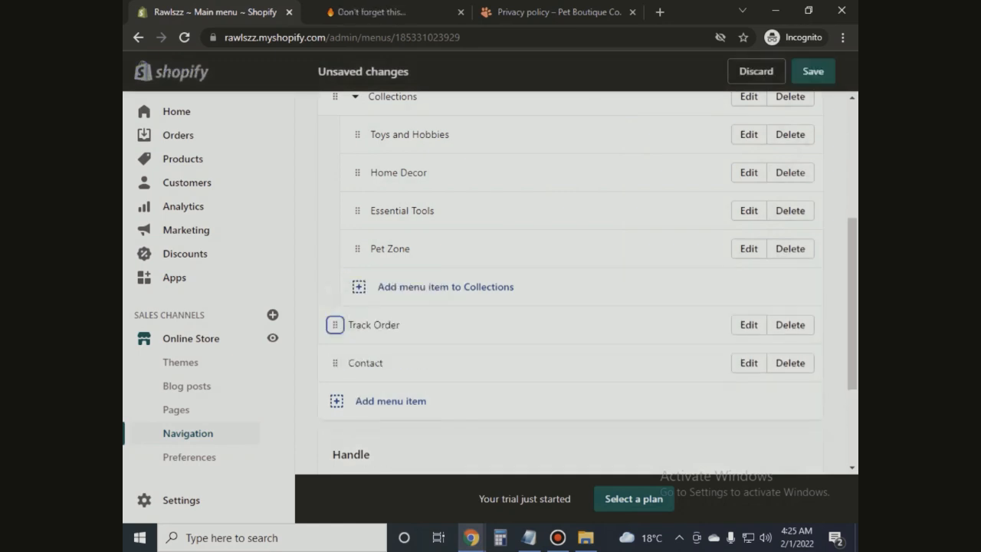
{"action": "left_click", "coordinate": [852, 192]}
{"action": "mouse_move", "coordinate": [852, 192]}
{"action": "left_mouse_down"}
{"action": "mouse_move", "coordinate": [852, 343]}
{"action": "mouse_move", "coordinate": [852, 192]}
{"action": "left_mouse_up"}
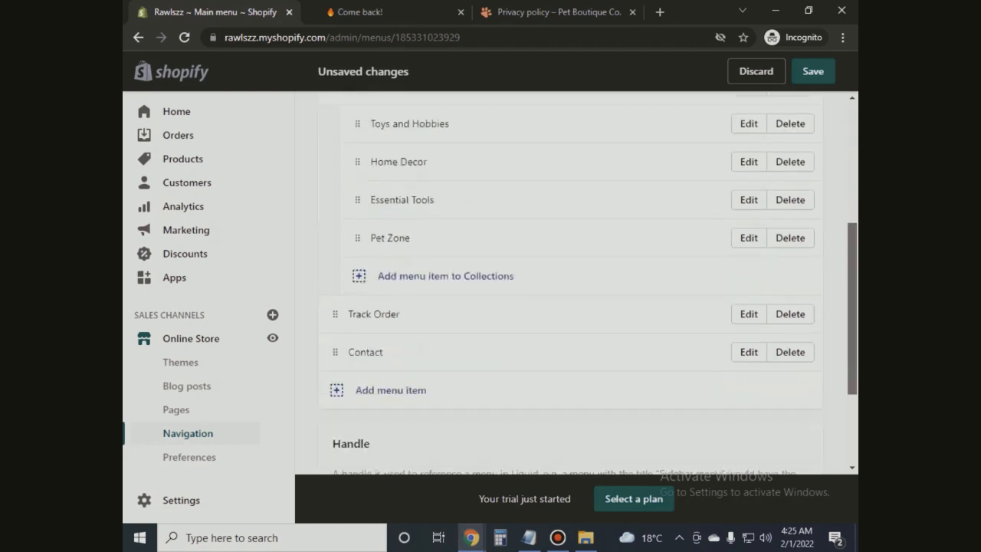
{"action": "left_click", "coordinate": [813, 72]}
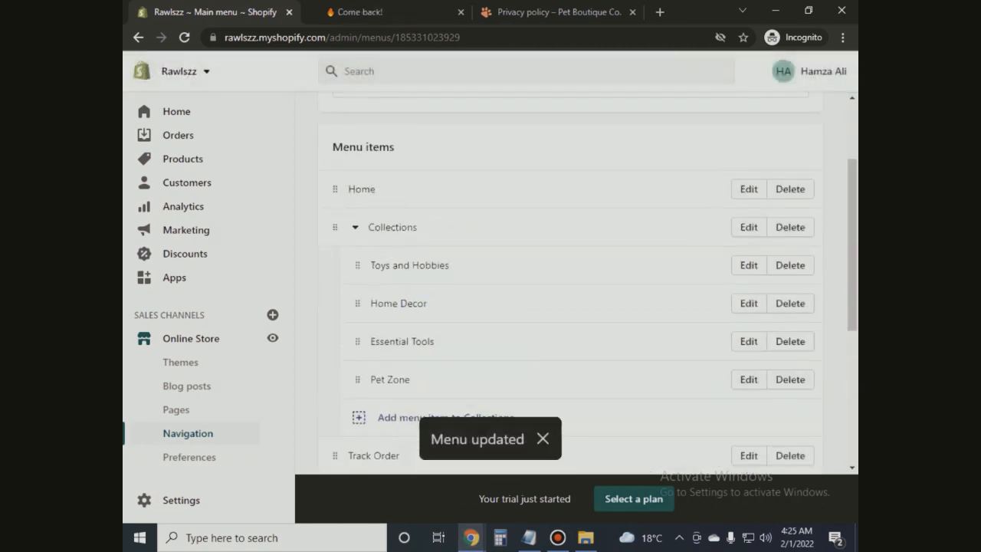
Step: Open the Footer menu and delete its Search item
{"action": "left_click_drag", "start_coordinate": [852, 222], "coordinate": [852, 290]}
{"action": "left_click", "coordinate": [331, 115]}
{"action": "left_click", "coordinate": [358, 201]}
{"action": "scroll", "coordinate": [571, 306], "scroll_direction": "down", "scroll_amount": 2}
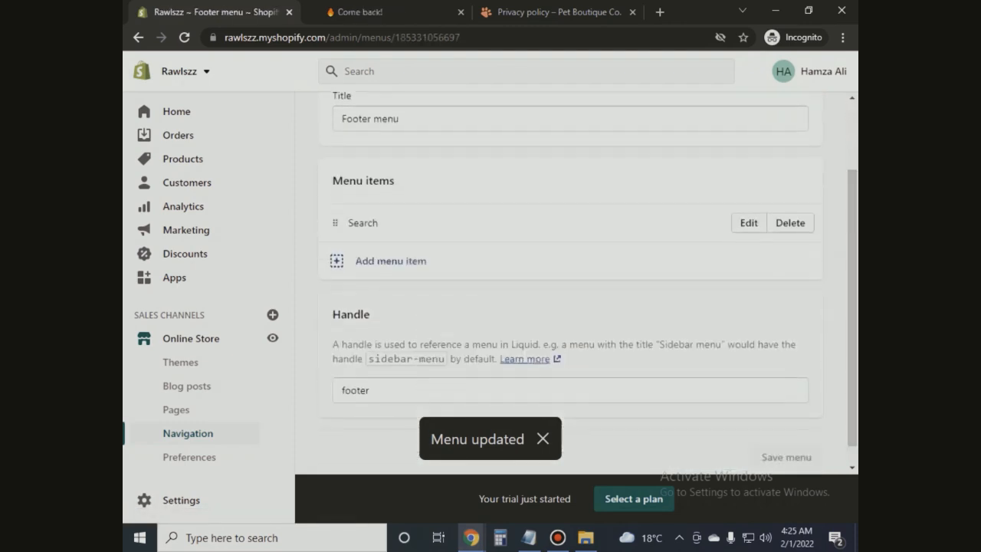
{"action": "left_click", "coordinate": [790, 222]}
{"action": "left_click", "coordinate": [670, 335]}
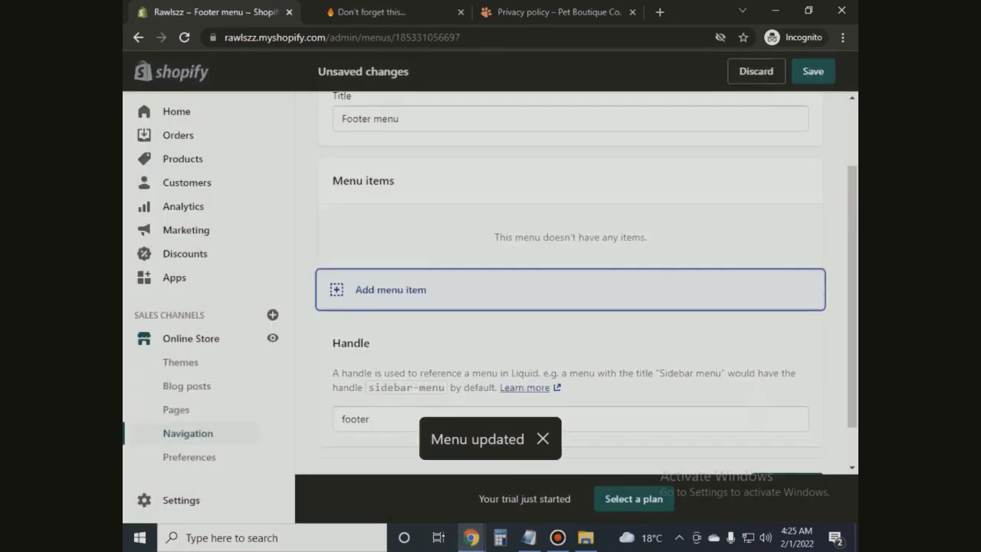
Step: Add a Footer menu item linked to the Privacy Policy
{"action": "left_click", "coordinate": [390, 261]}
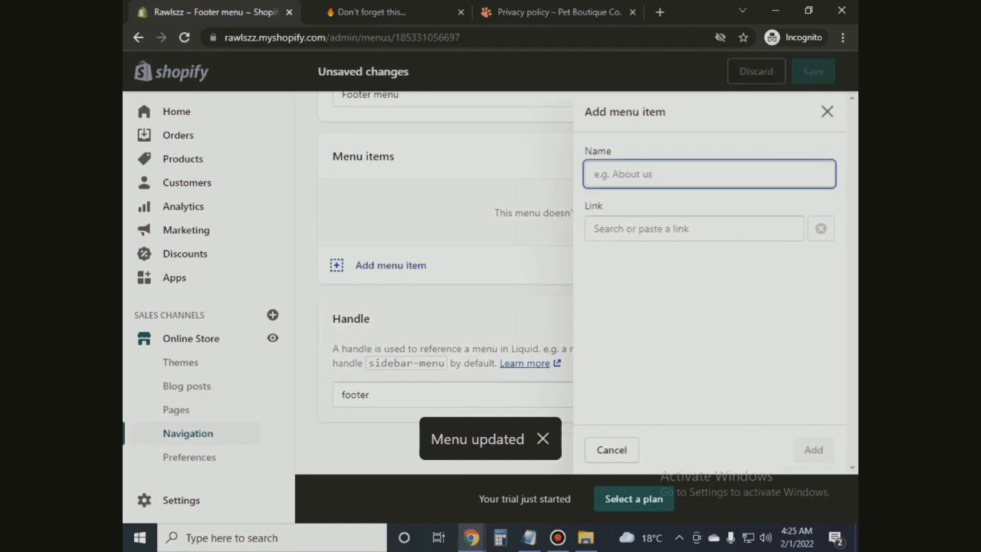
{"action": "left_click", "coordinate": [694, 228]}
{"action": "left_click_drag", "start_coordinate": [797, 376], "coordinate": [798, 406]}
{"action": "left_click", "coordinate": [641, 442]}
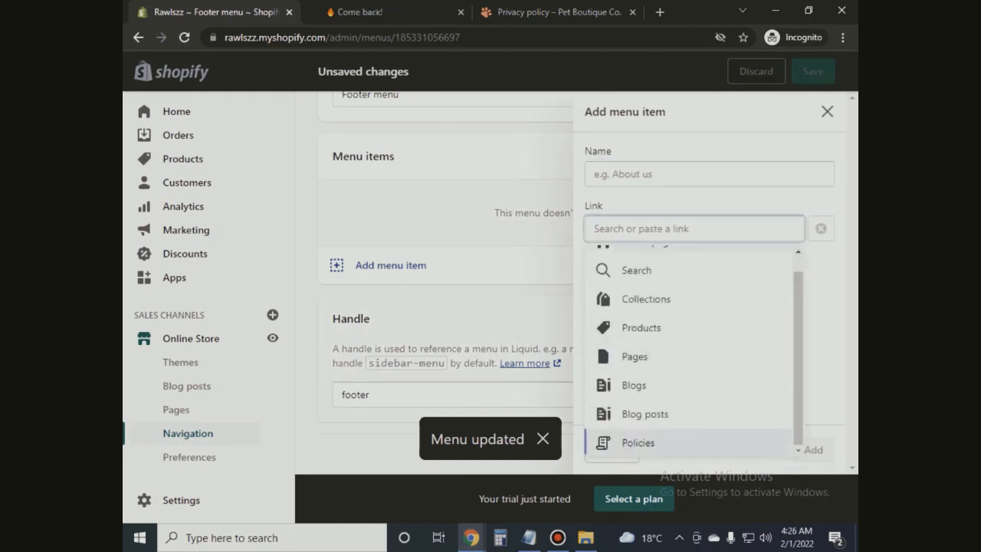
{"action": "left_click", "coordinate": [626, 287]}
{"action": "left_click", "coordinate": [813, 450]}
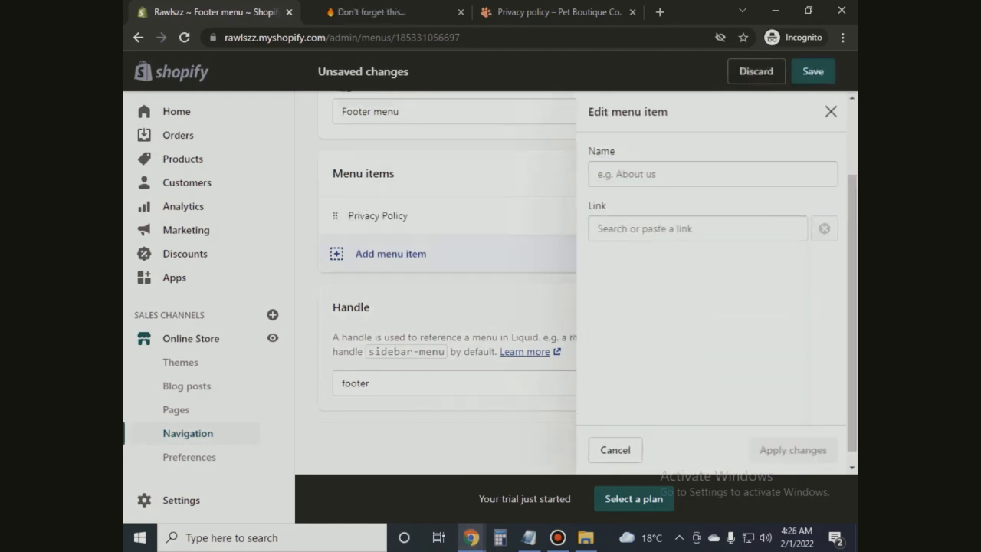
Step: Add a Footer menu item linked to the Shipping Policy
{"action": "left_click", "coordinate": [391, 253]}
{"action": "left_click", "coordinate": [694, 229]}
{"action": "left_click_drag", "start_coordinate": [798, 368], "coordinate": [798, 406]}
{"action": "left_click", "coordinate": [640, 440]}
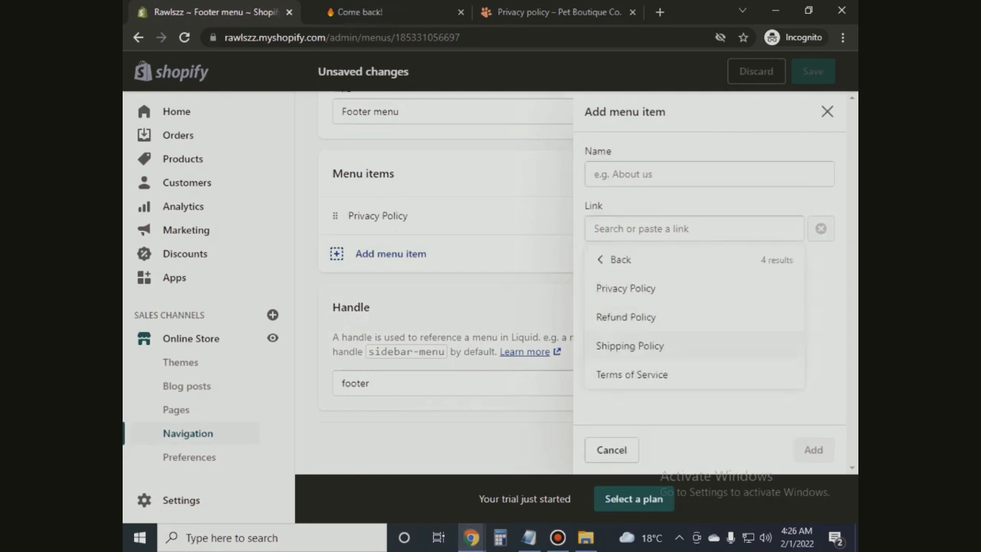
{"action": "left_click", "coordinate": [629, 346]}
{"action": "left_click", "coordinate": [813, 450]}
Step: Add a Footer menu item linked to the Refund Policy
{"action": "left_click", "coordinate": [390, 292]}
{"action": "left_click", "coordinate": [693, 229]}
{"action": "left_click_drag", "start_coordinate": [798, 383], "coordinate": [797, 406]}
{"action": "left_click", "coordinate": [638, 442]}
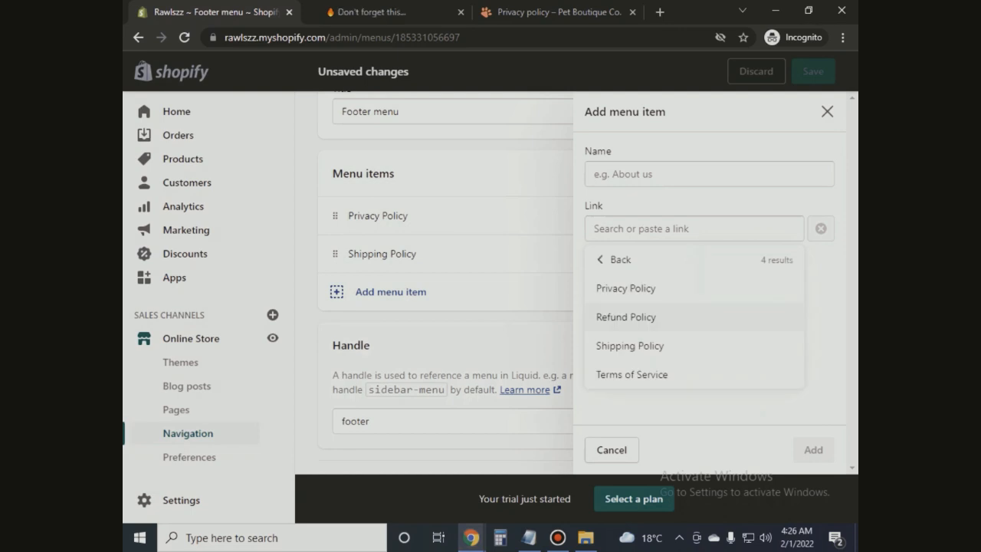
{"action": "left_click", "coordinate": [643, 315]}
{"action": "left_click", "coordinate": [813, 450]}
Step: Add a Footer menu item linked to the Terms of Service policy and save the Footer menu
{"action": "left_click", "coordinate": [390, 329]}
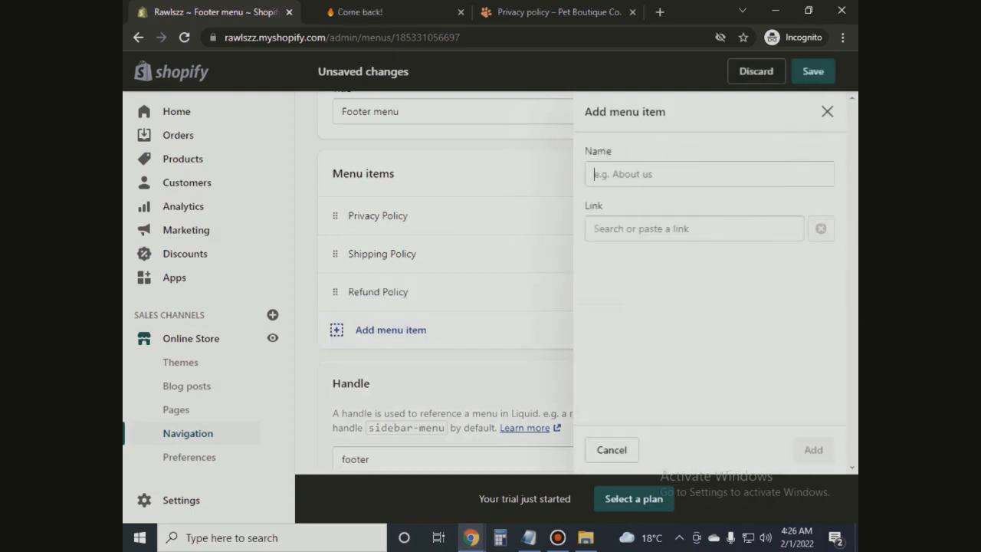
{"action": "left_click", "coordinate": [693, 228]}
{"action": "scroll", "coordinate": [689, 345], "scroll_direction": "down", "scroll_amount": 1}
{"action": "left_click", "coordinate": [640, 439]}
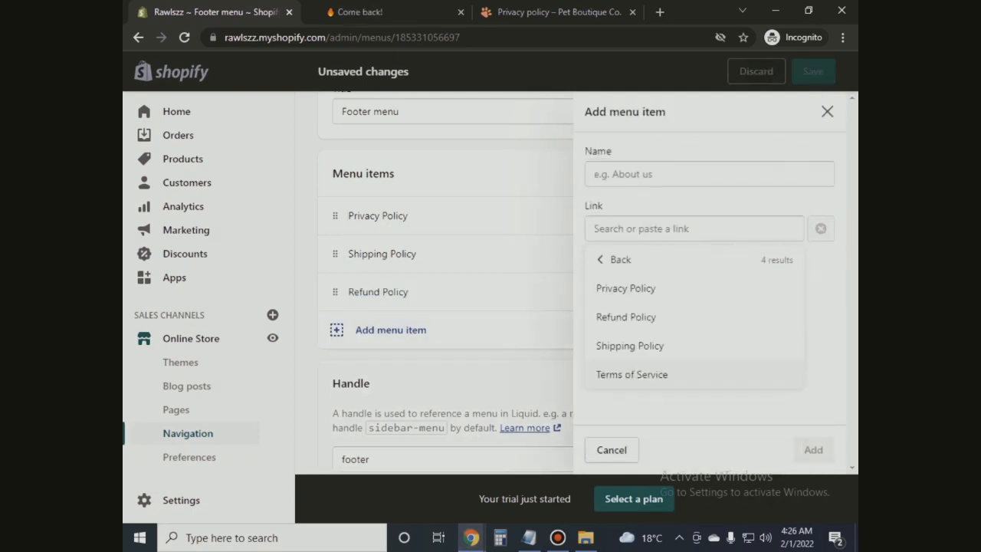
{"action": "left_click", "coordinate": [631, 374]}
{"action": "left_click", "coordinate": [813, 450]}
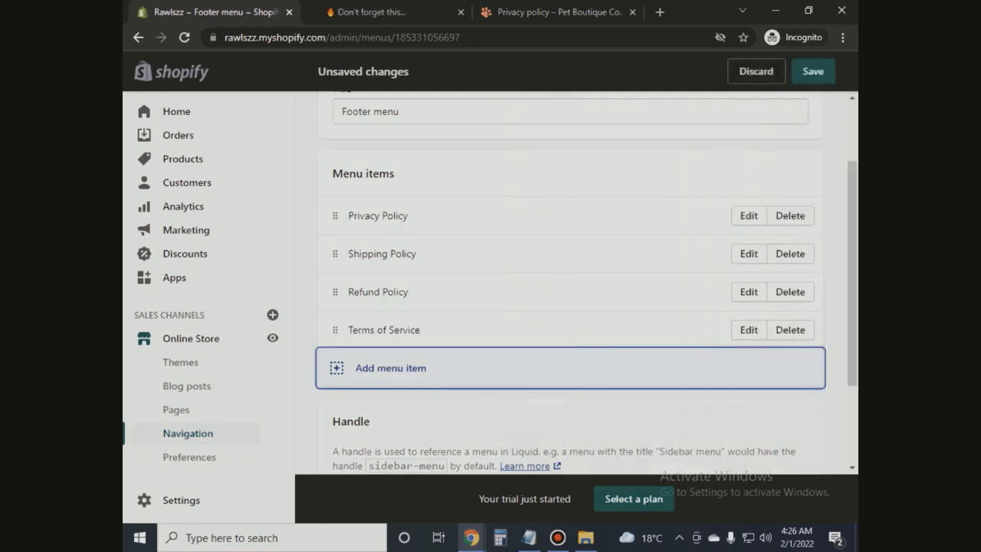
{"action": "left_click_drag", "start_coordinate": [852, 275], "coordinate": [851, 352]}
{"action": "left_click", "coordinate": [786, 435]}
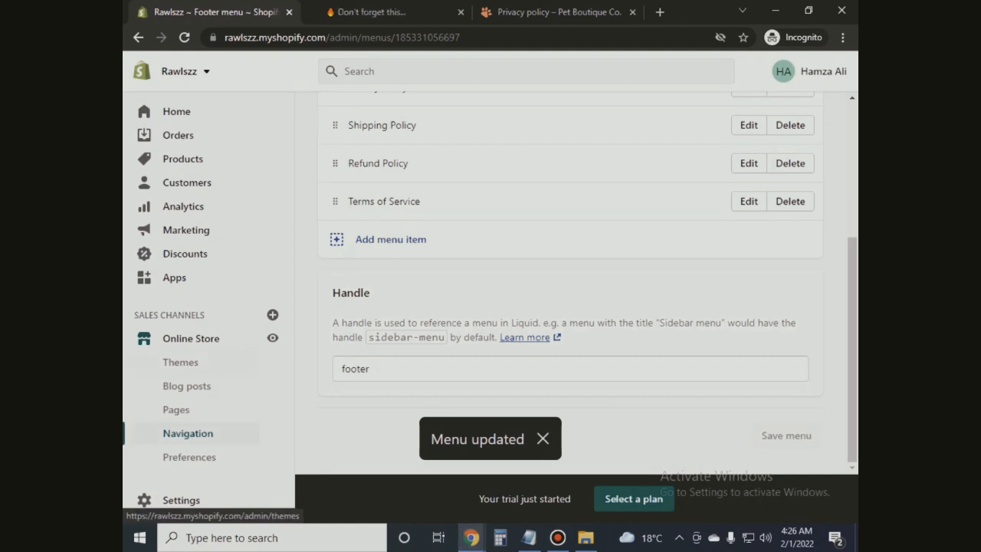
Step: Open the current Debutify 4.7.0 theme for customization
{"action": "left_click", "coordinate": [180, 361]}
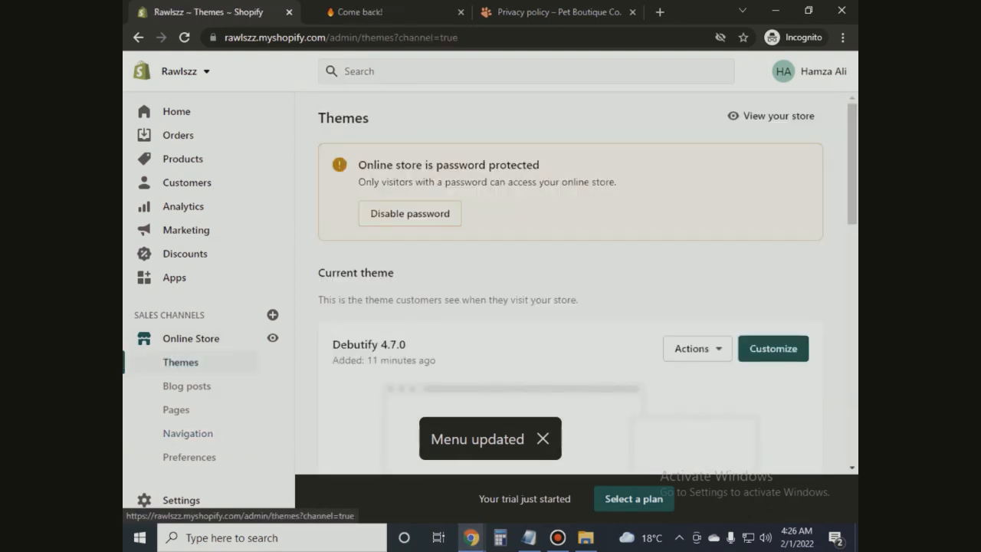
{"action": "mouse_move", "coordinate": [852, 163]}
{"action": "left_mouse_down"}
{"action": "mouse_move", "coordinate": [852, 400]}
{"action": "mouse_move", "coordinate": [852, 163]}
{"action": "left_mouse_up"}
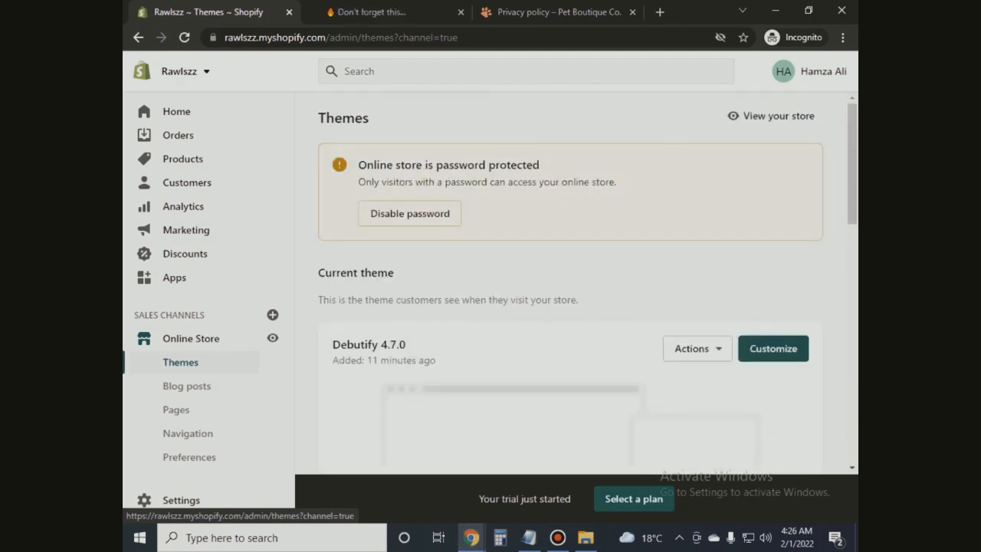
{"action": "left_click", "coordinate": [766, 348]}
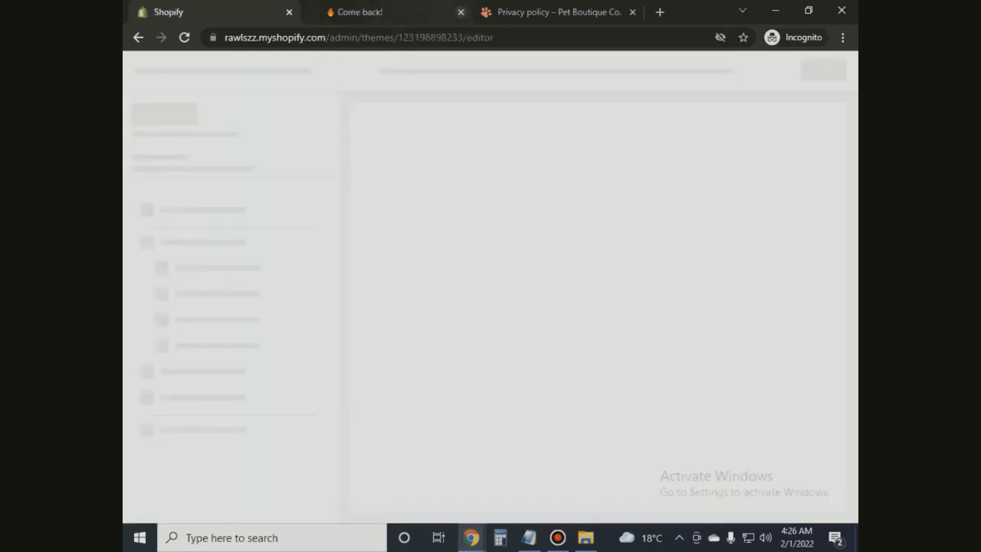
Step: Close the "Come back!" browser tab and assign the Main menu to the theme's Header section
{"action": "left_click", "coordinate": [461, 13]}
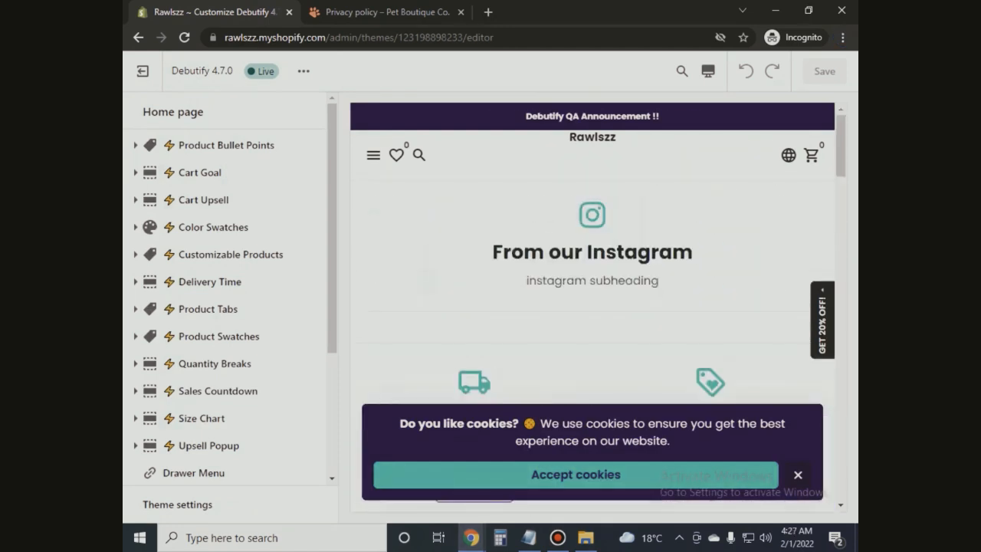
{"action": "scroll", "coordinate": [226, 291], "scroll_direction": "down", "scroll_amount": 3}
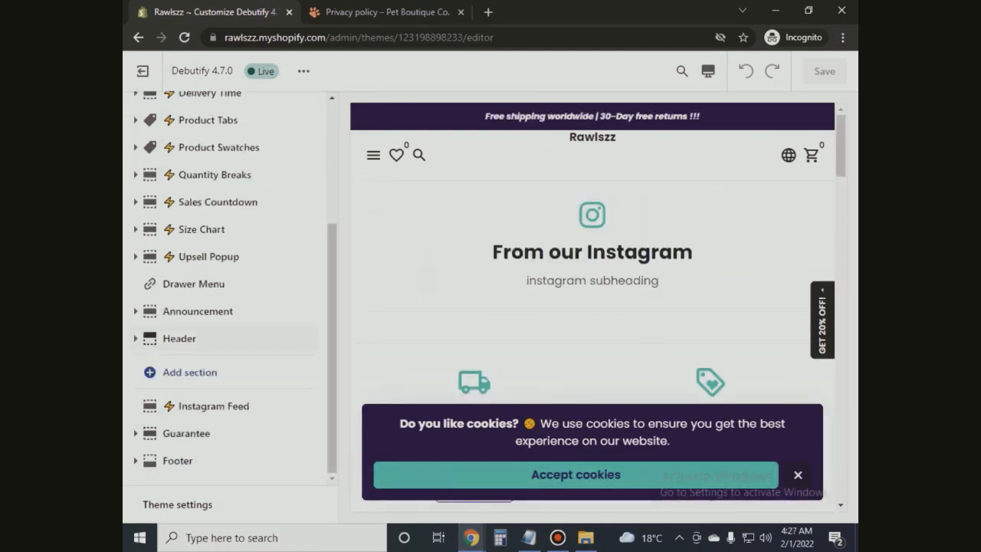
{"action": "left_click", "coordinate": [179, 338]}
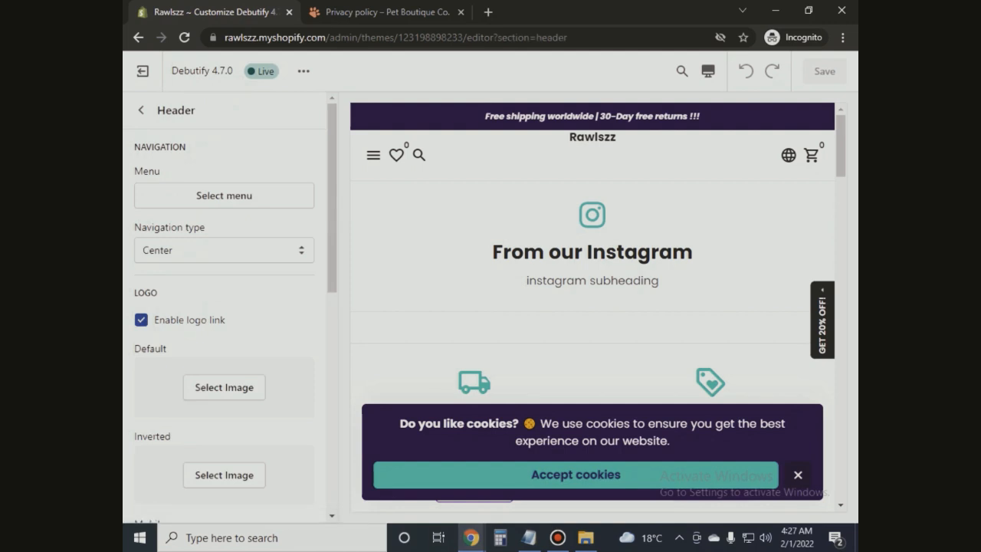
{"action": "left_click", "coordinate": [224, 195]}
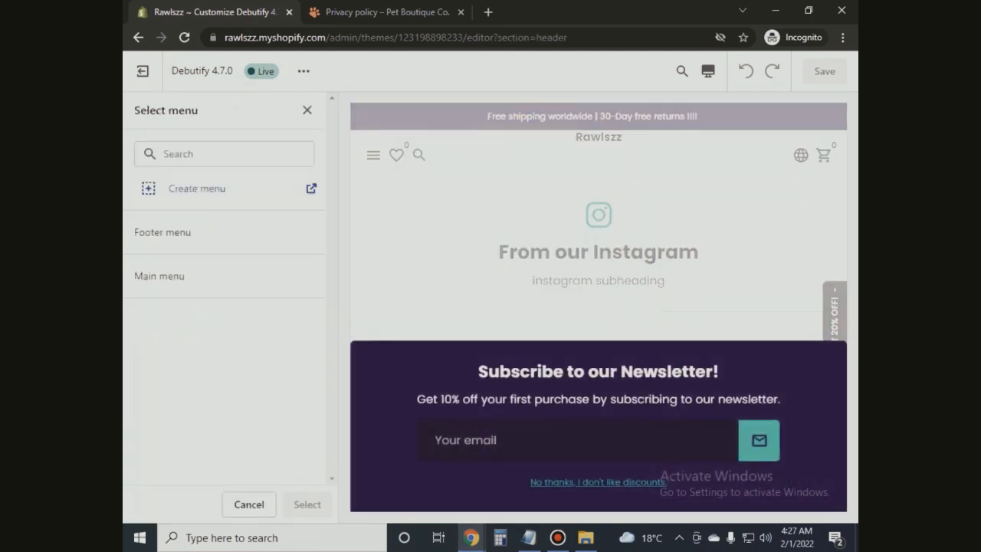
{"action": "left_click", "coordinate": [224, 275]}
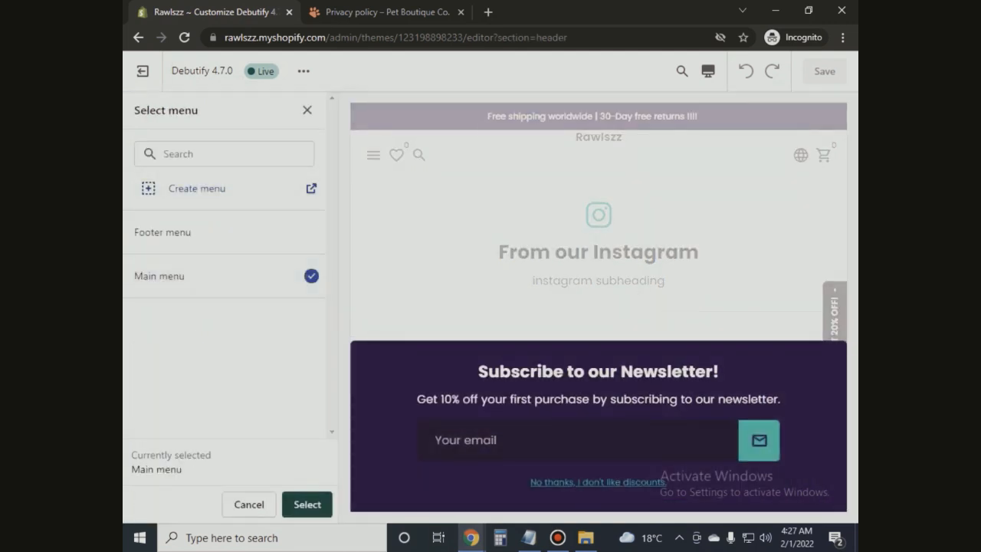
{"action": "left_click", "coordinate": [307, 504]}
Step: Set the "Trick or Treat" pumpkin image from the library as the header's default and inverted logos
{"action": "scroll", "coordinate": [224, 306], "scroll_direction": "down", "scroll_amount": 2}
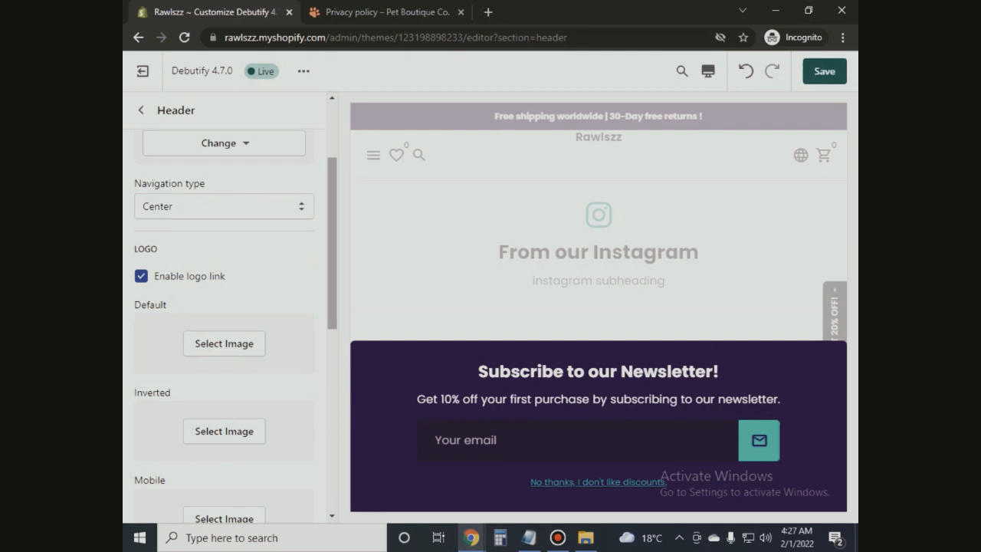
{"action": "scroll", "coordinate": [224, 306], "scroll_direction": "down", "scroll_amount": 2}
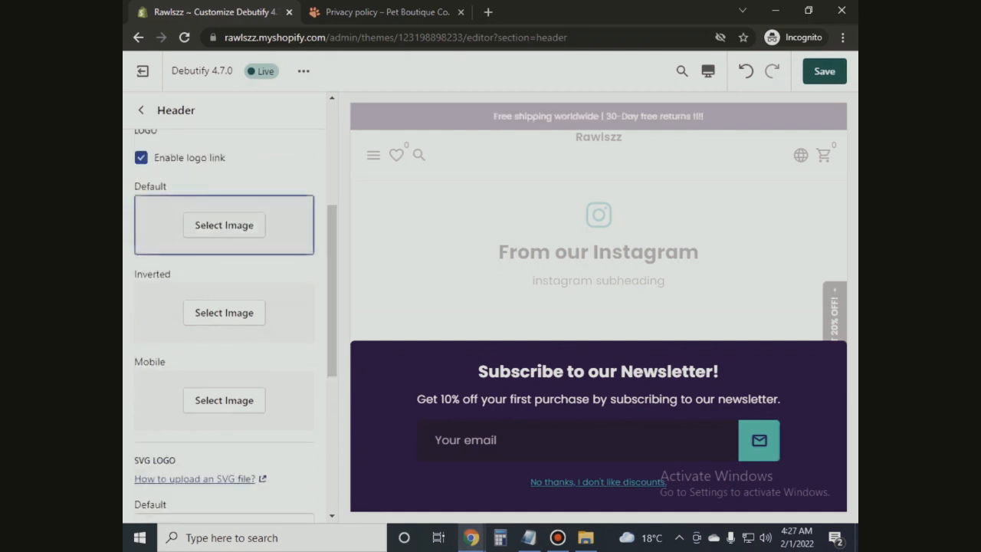
{"action": "left_click", "coordinate": [224, 224]}
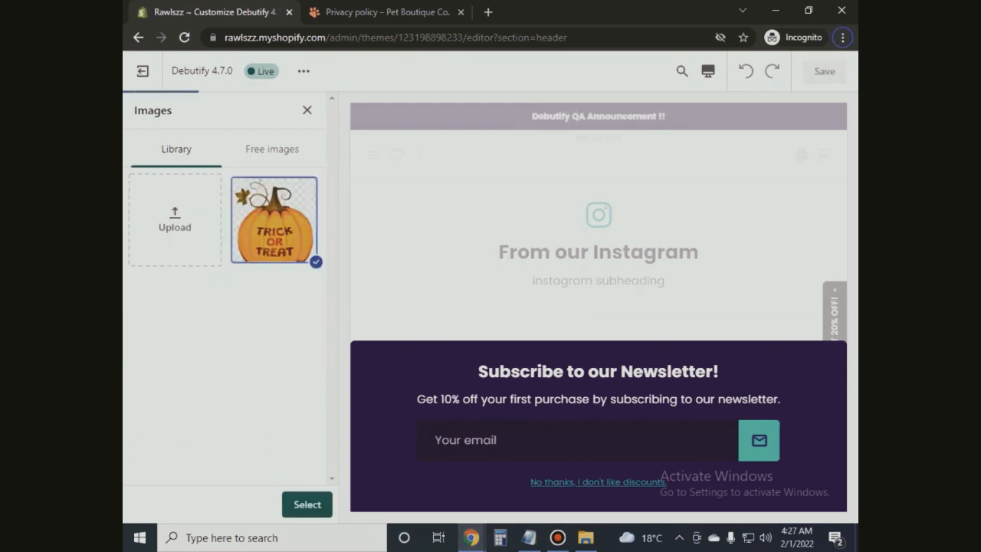
{"action": "left_click", "coordinate": [307, 504]}
{"action": "scroll", "coordinate": [223, 324], "scroll_direction": "down", "scroll_amount": 1}
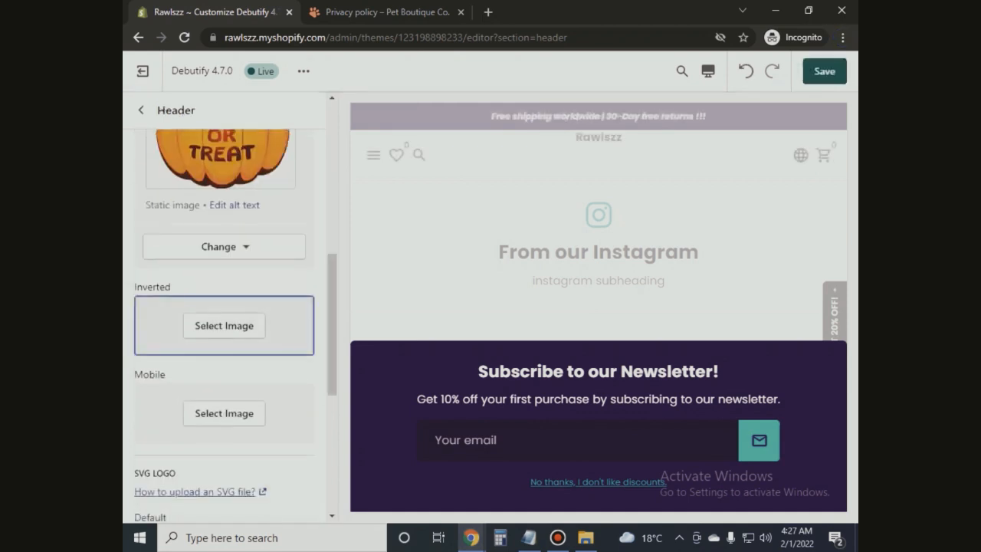
{"action": "left_click", "coordinate": [222, 324]}
{"action": "left_click", "coordinate": [273, 220]}
{"action": "left_click", "coordinate": [307, 504]}
Step: Use the same pumpkin image as the header's mobile logo and set the mobile logo width to 150 px
{"action": "scroll", "coordinate": [223, 307], "scroll_direction": "down", "scroll_amount": 5}
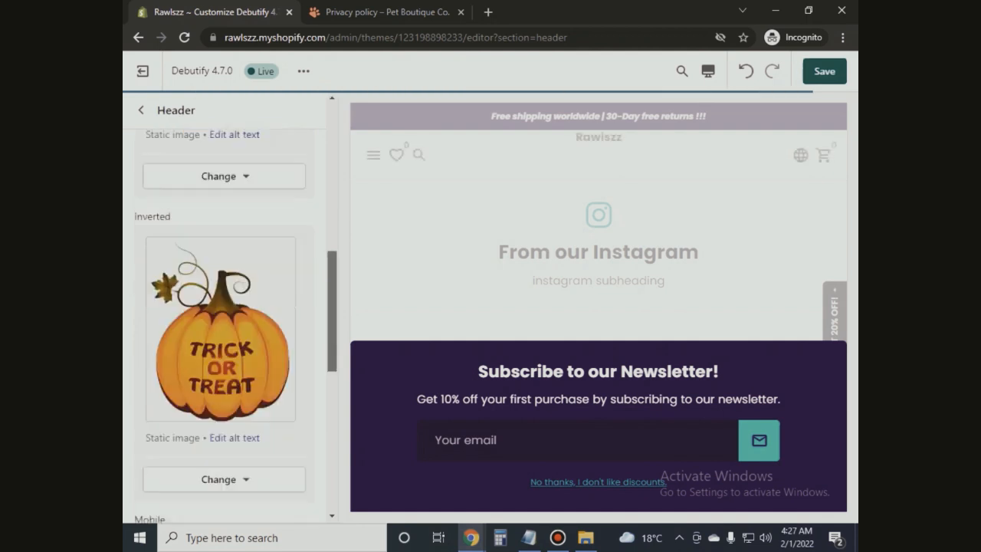
{"action": "left_click", "coordinate": [223, 289]}
{"action": "left_click", "coordinate": [274, 220]}
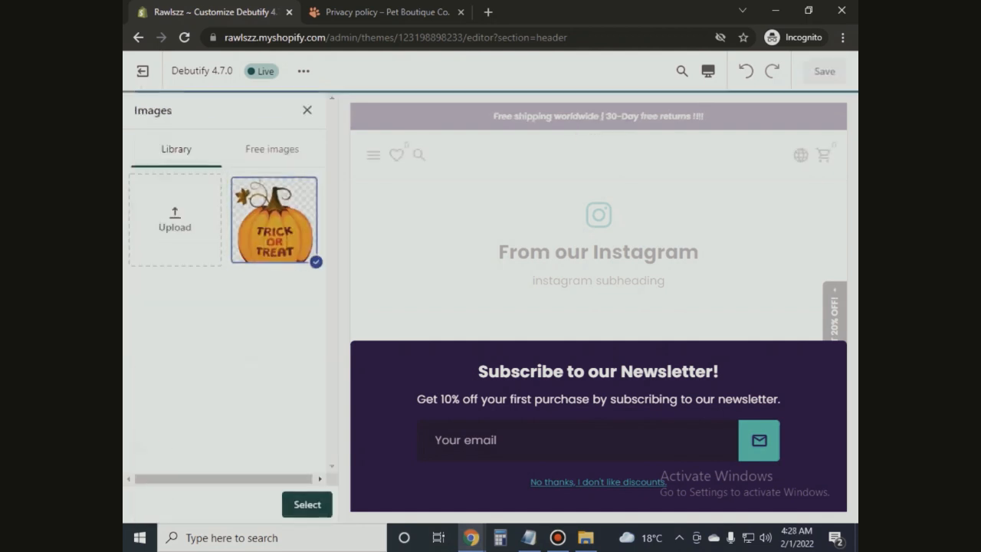
{"action": "left_click", "coordinate": [306, 503]}
{"action": "scroll", "coordinate": [224, 307], "scroll_direction": "down", "scroll_amount": 5}
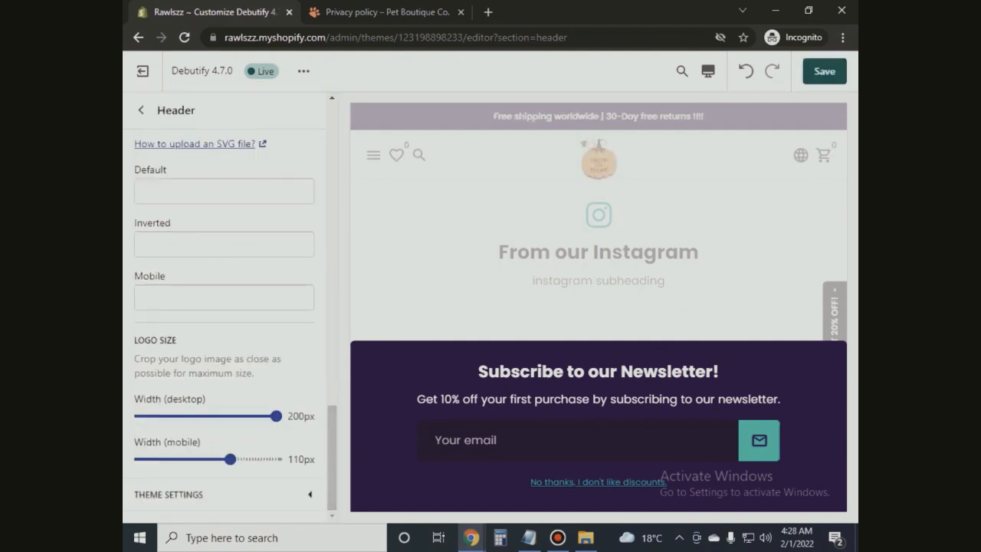
{"action": "left_click_drag", "start_coordinate": [230, 458], "coordinate": [276, 458]}
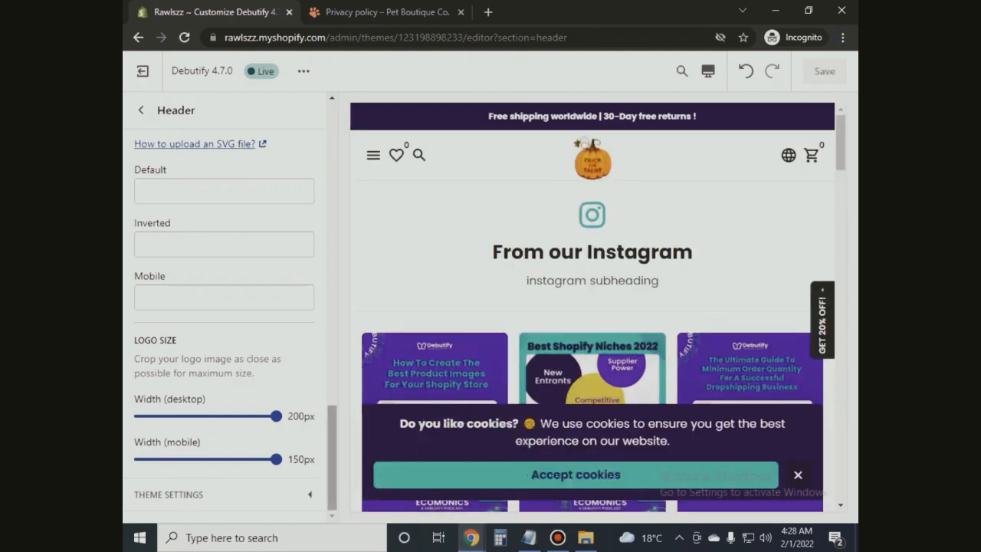
Step: In the header's theme settings, turn off the wish list's bubble, bubble animation and count
{"action": "left_click", "coordinate": [310, 494]}
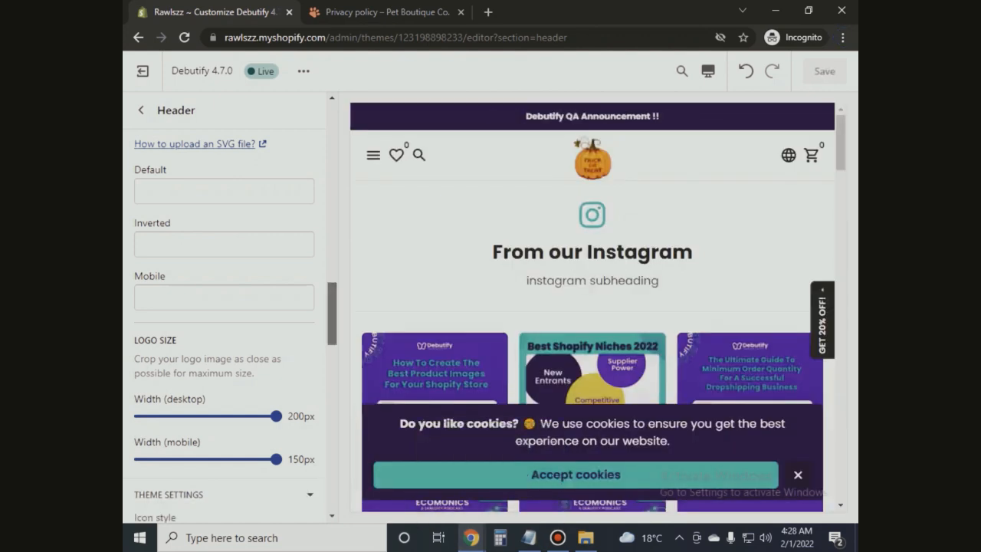
{"action": "scroll", "coordinate": [224, 306], "scroll_direction": "down", "scroll_amount": 5}
{"action": "left_click", "coordinate": [141, 327]}
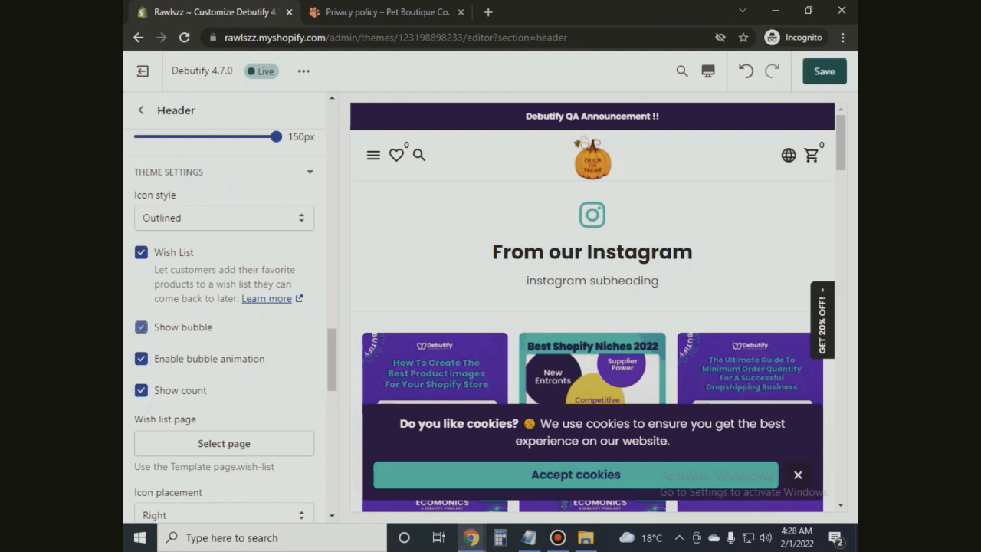
{"action": "left_click", "coordinate": [141, 359]}
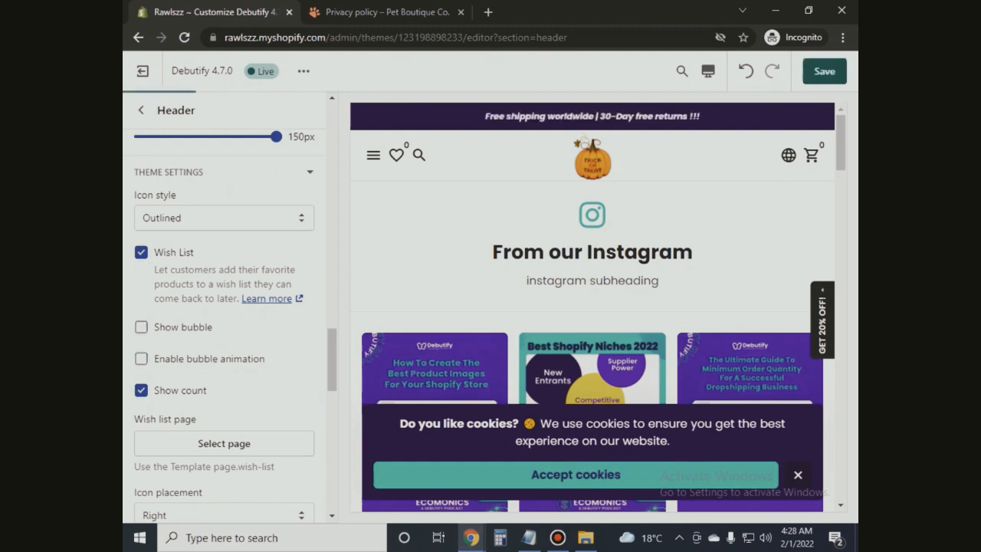
{"action": "scroll", "coordinate": [223, 307], "scroll_direction": "down", "scroll_amount": 2}
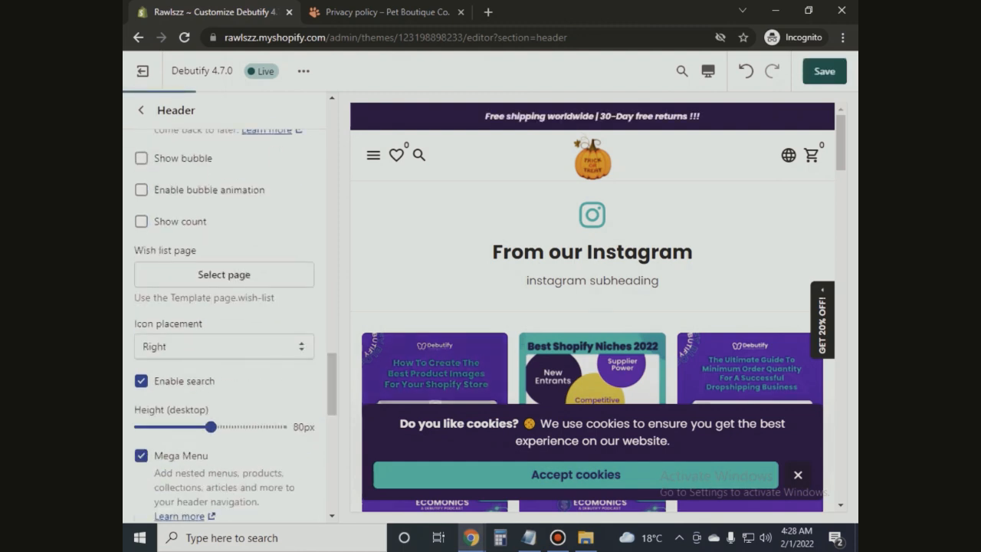
{"action": "scroll", "coordinate": [224, 322], "scroll_direction": "down", "scroll_amount": 10}
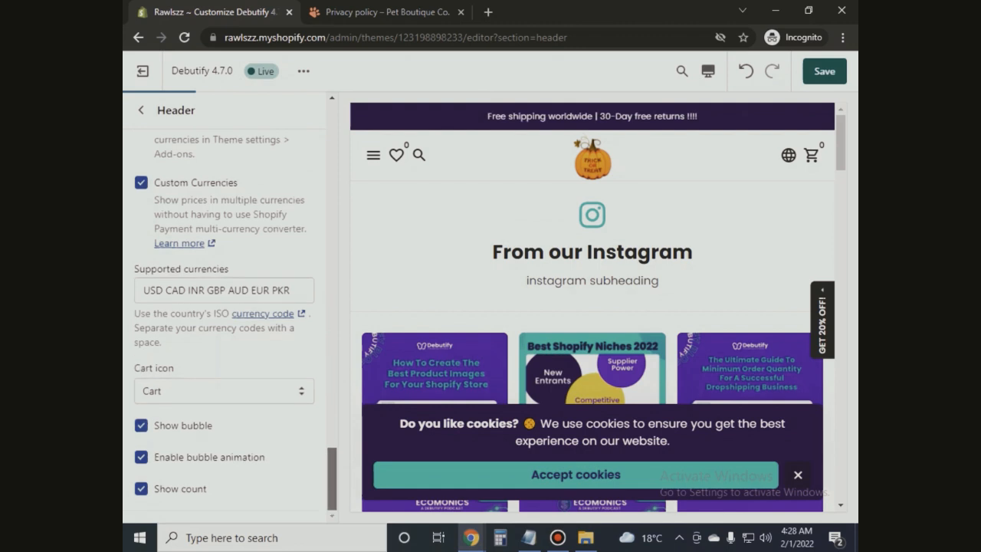
{"action": "scroll", "coordinate": [224, 322], "scroll_direction": "up", "scroll_amount": 10}
{"action": "left_click", "coordinate": [141, 110]}
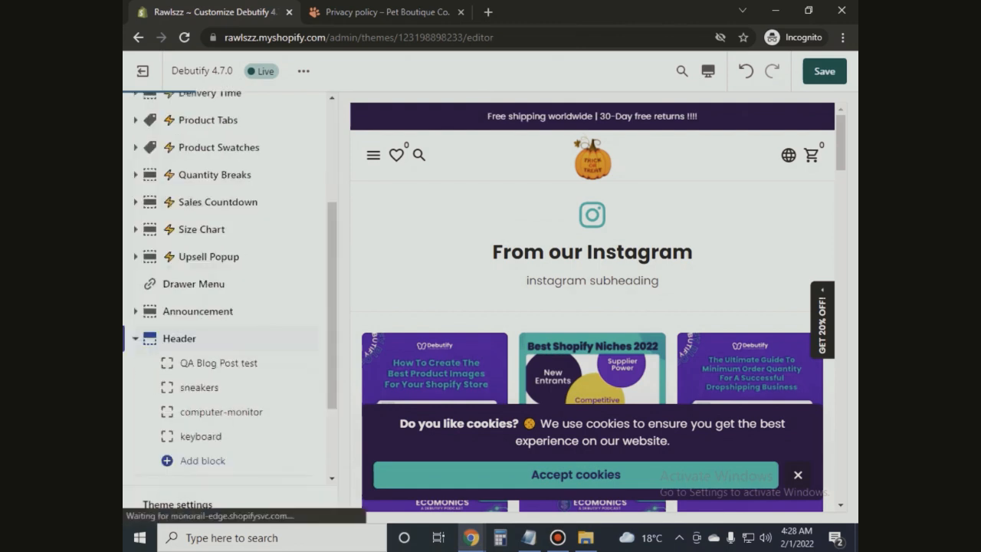
Step: Clear the "Follow us!" and "Get in touch with us" texts in the Announcement section
{"action": "left_click_drag", "start_coordinate": [331, 328], "coordinate": [332, 338]}
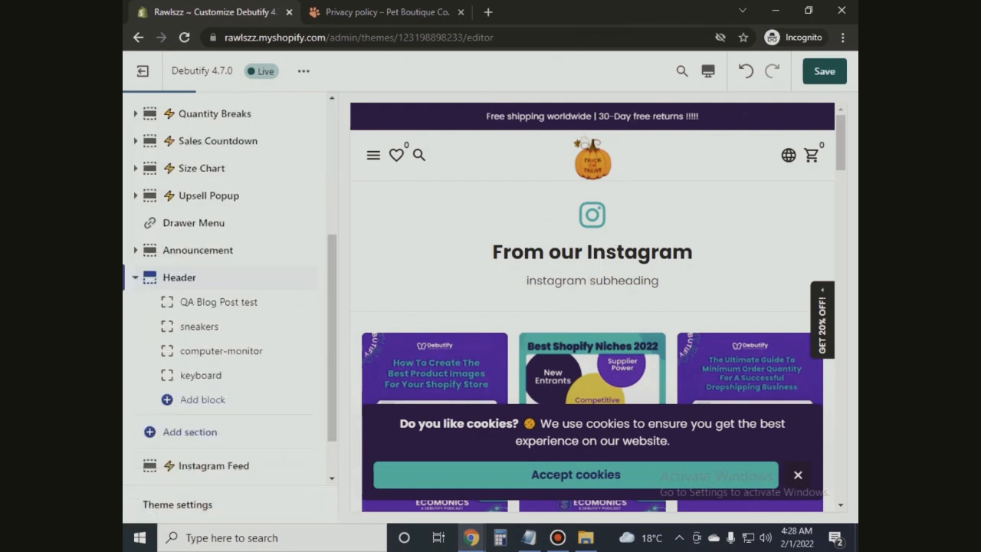
{"action": "left_click", "coordinate": [198, 250]}
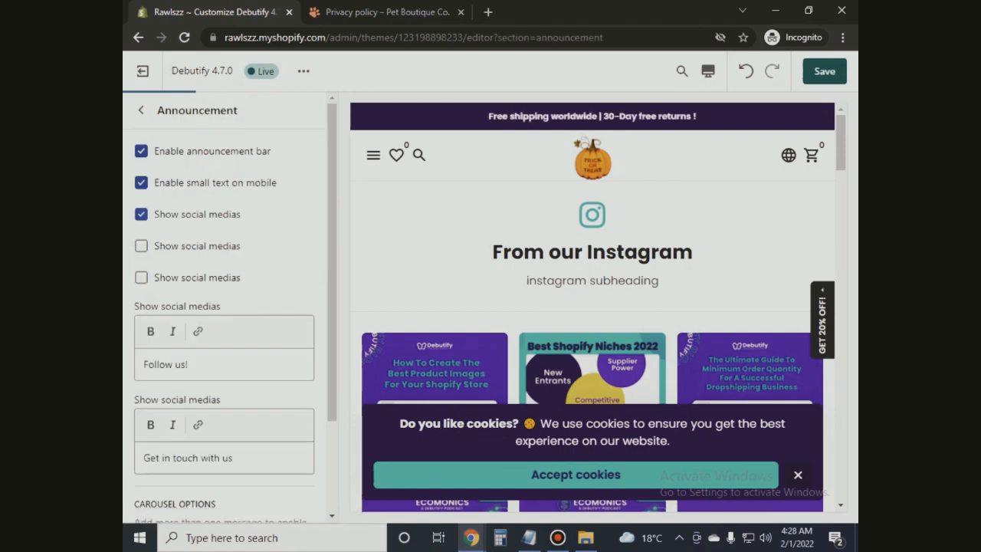
{"action": "triple_click", "coordinate": [166, 365]}
{"action": "key", "text": "BackSpace"}
{"action": "triple_click", "coordinate": [187, 457]}
{"action": "key", "text": "BackSpace"}
Step: Set the announcement carousel's rotation speed to 3 s
{"action": "left_click_drag", "start_coordinate": [332, 322], "coordinate": [332, 414]}
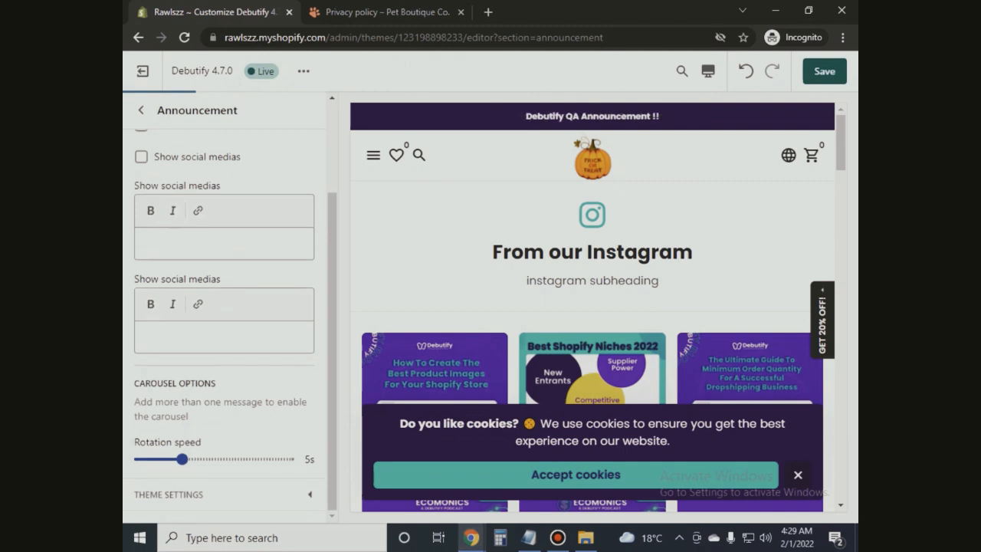
{"action": "left_click_drag", "start_coordinate": [182, 459], "coordinate": [140, 458]}
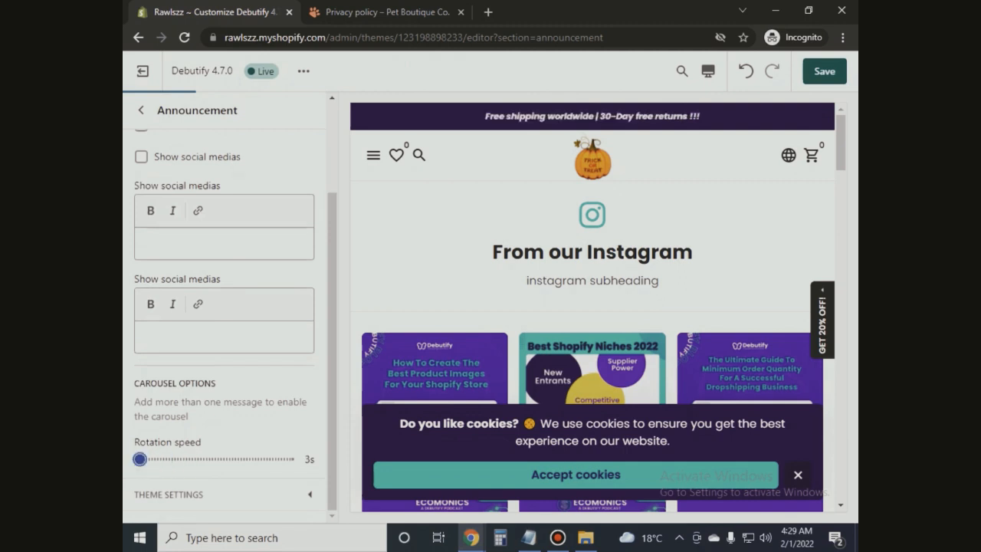
{"action": "scroll", "coordinate": [223, 307], "scroll_direction": "up", "scroll_amount": 3}
{"action": "left_click", "coordinate": [141, 109]}
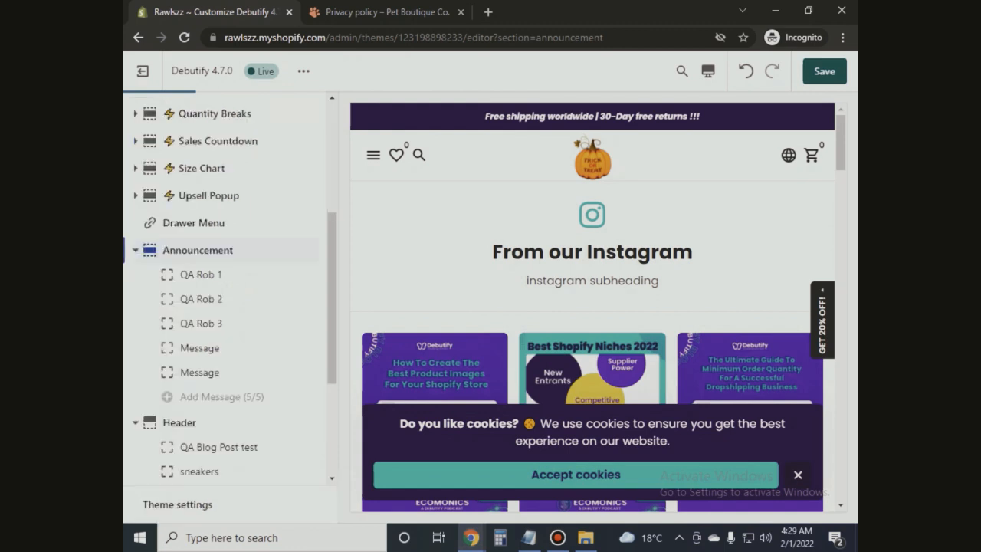
Step: Hide the QA Rob 3 block and both Message blocks in the Announcement section
{"action": "scroll", "coordinate": [230, 318], "scroll_direction": "down", "scroll_amount": 1}
{"action": "left_click", "coordinate": [289, 318]}
{"action": "left_click", "coordinate": [290, 293]}
{"action": "left_click", "coordinate": [290, 269]}
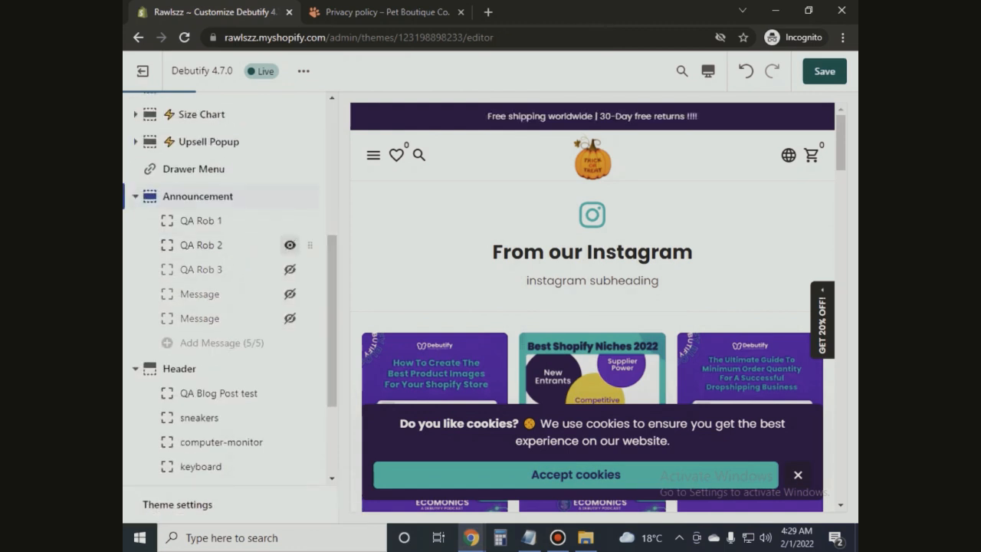
Step: Open the QA Rob 1 announcement message and place the cursor at the end of its text
{"action": "left_click", "coordinate": [201, 220]}
{"action": "left_click_drag", "start_coordinate": [207, 291], "coordinate": [171, 277]}
{"action": "left_click", "coordinate": [207, 292]}
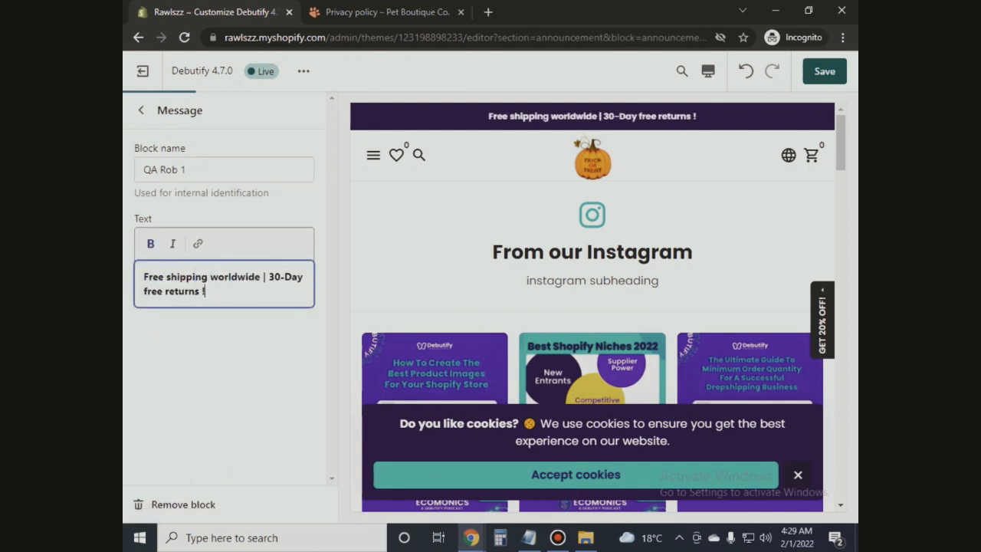
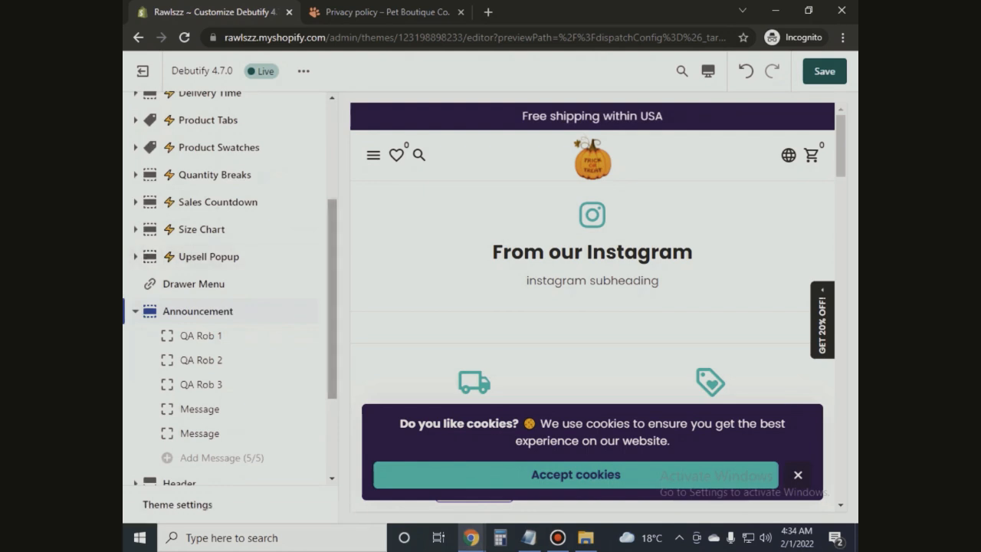
Step: Save the pending theme changes and replace the QA Rob 2 announcement text with "30 Days Free Returns" without bold
{"action": "left_click", "coordinate": [824, 72]}
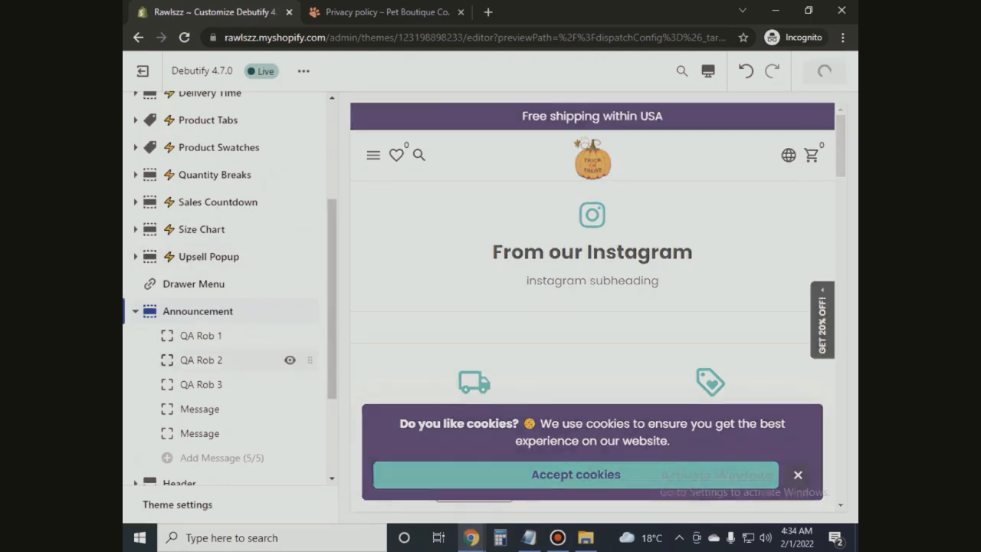
{"action": "left_click", "coordinate": [201, 359]}
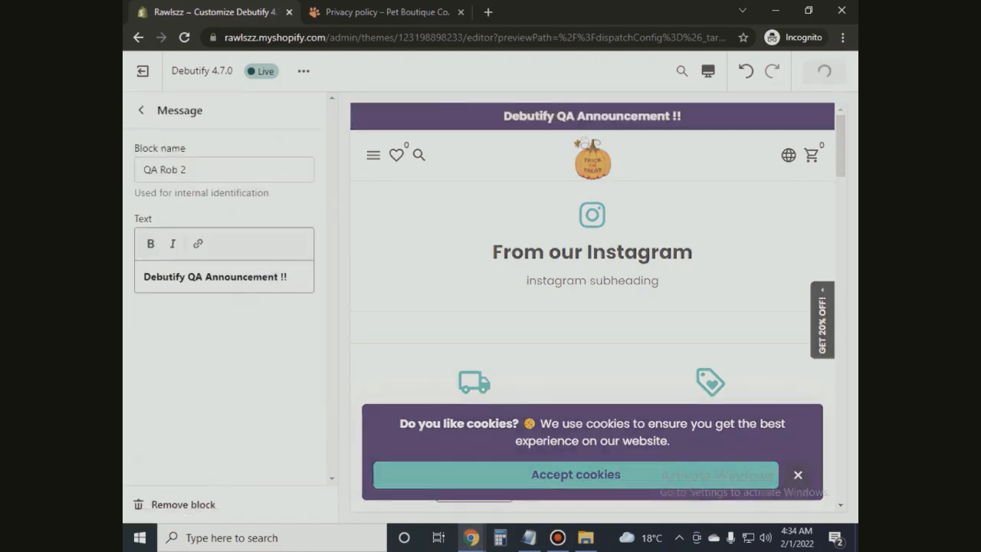
{"action": "triple_click", "coordinate": [215, 276]}
{"action": "key", "text": "BackSpace"}
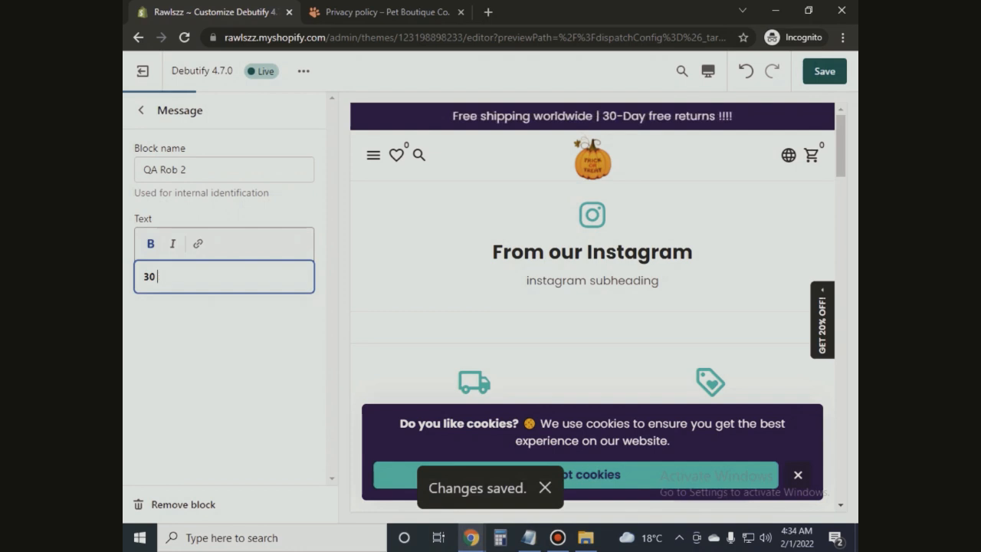
{"action": "type", "text": "ays Free"}
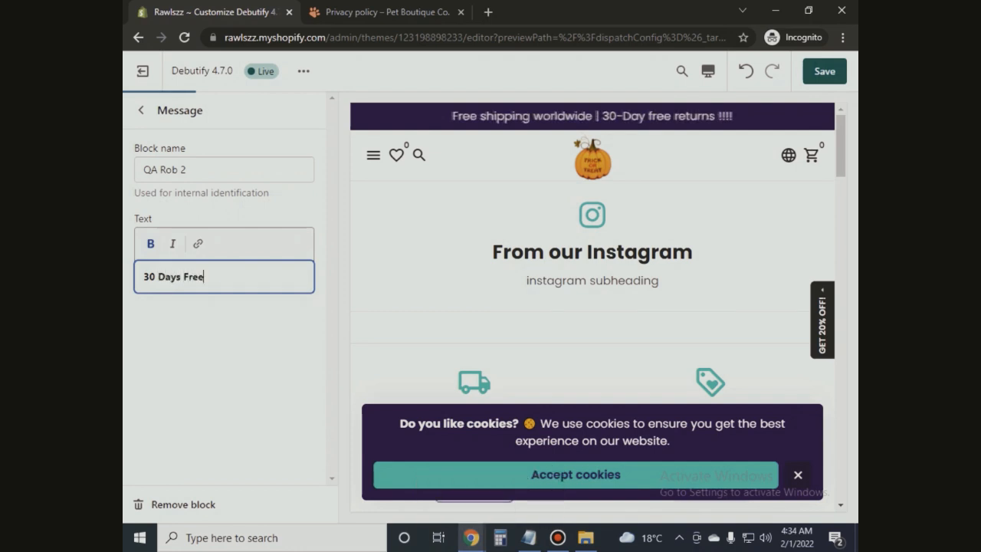
{"action": "type", "text": " Returns"}
{"action": "key", "text": "ctrl+a"}
{"action": "left_click", "coordinate": [150, 243]}
{"action": "left_click", "coordinate": [215, 277]}
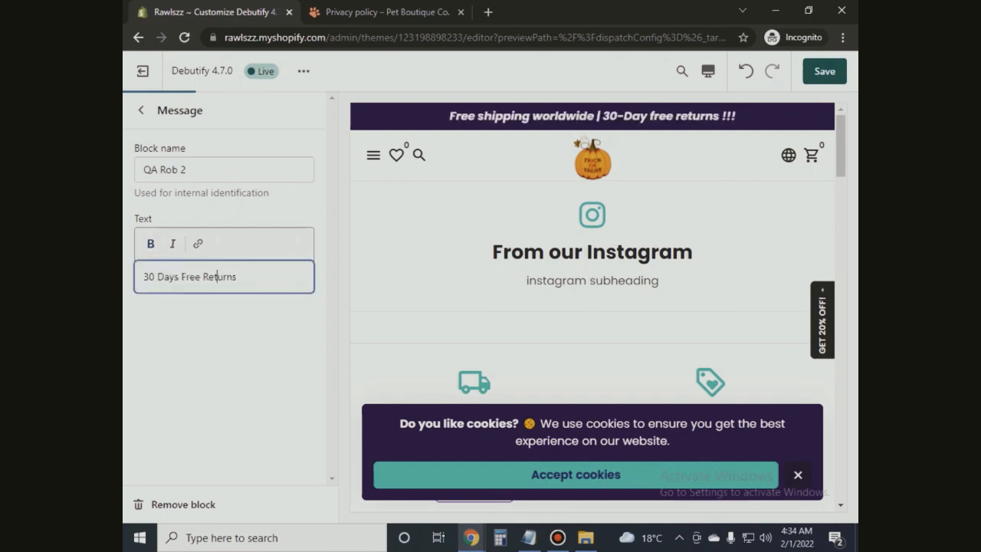
{"action": "left_click", "coordinate": [141, 110]}
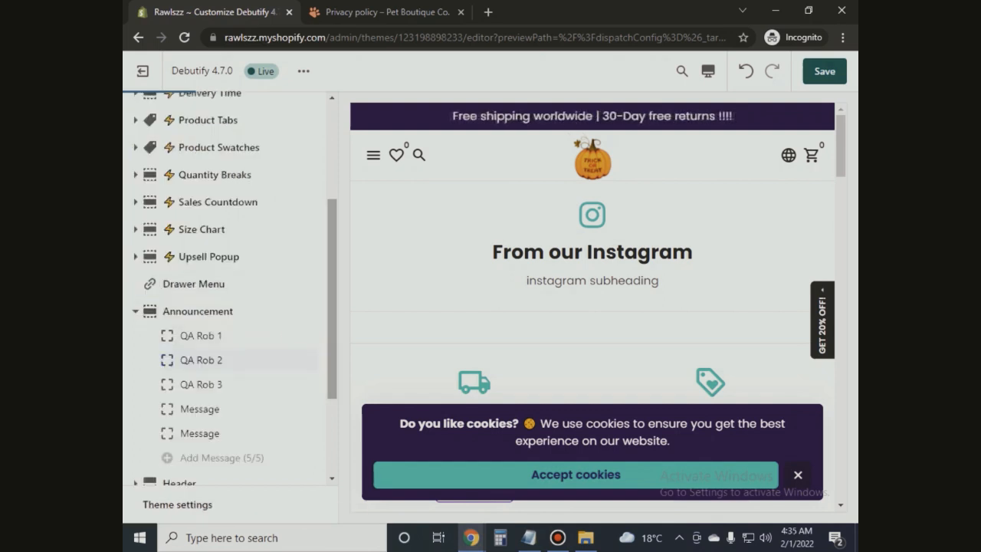
Step: Hide the last three announcement blocks: QA Rob 3 and the two named Message
{"action": "scroll", "coordinate": [222, 296], "scroll_direction": "down", "scroll_amount": 1}
{"action": "left_click", "coordinate": [290, 369]}
{"action": "left_click", "coordinate": [290, 344]}
{"action": "left_click", "coordinate": [290, 320]}
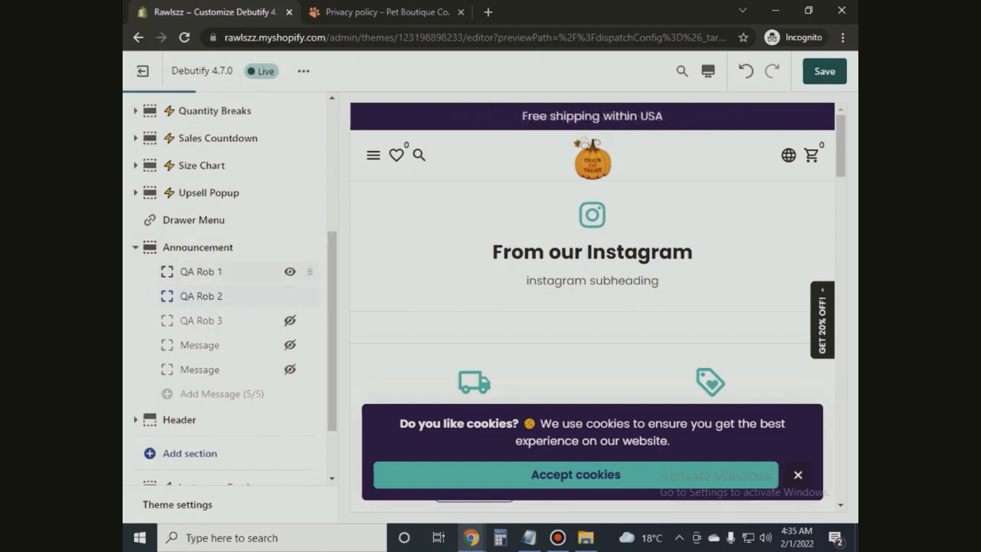
{"action": "left_click", "coordinate": [223, 296]}
{"action": "left_click", "coordinate": [141, 111]}
{"action": "left_click", "coordinate": [201, 272]}
{"action": "left_click", "coordinate": [141, 110]}
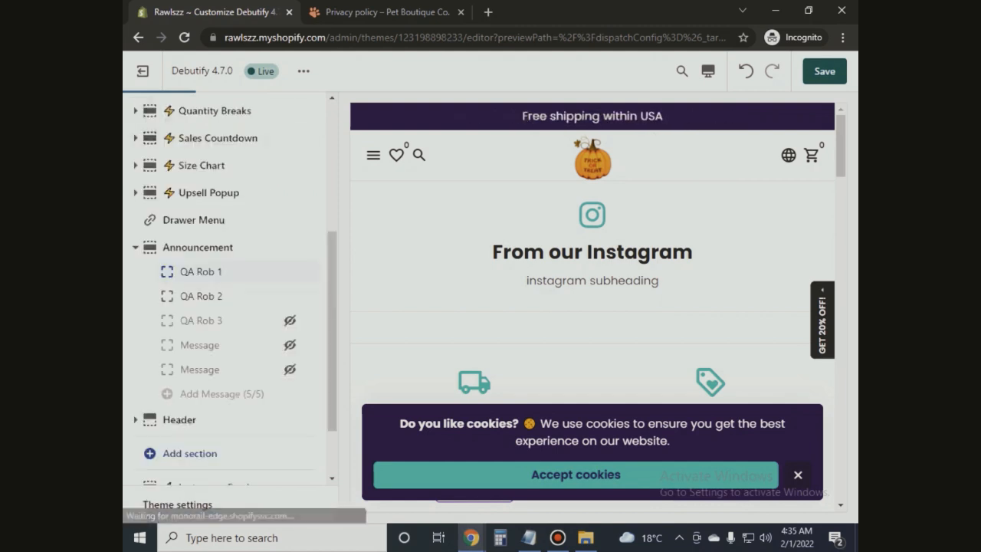
Step: Save the announcement changes and close the Privacy policy page of the other store
{"action": "left_click", "coordinate": [824, 71]}
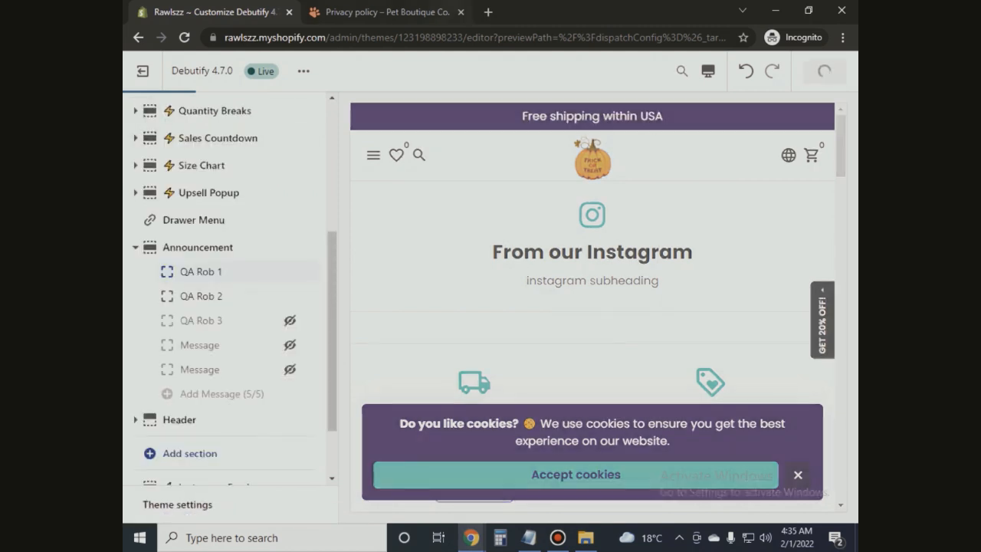
{"action": "left_click", "coordinate": [460, 13]}
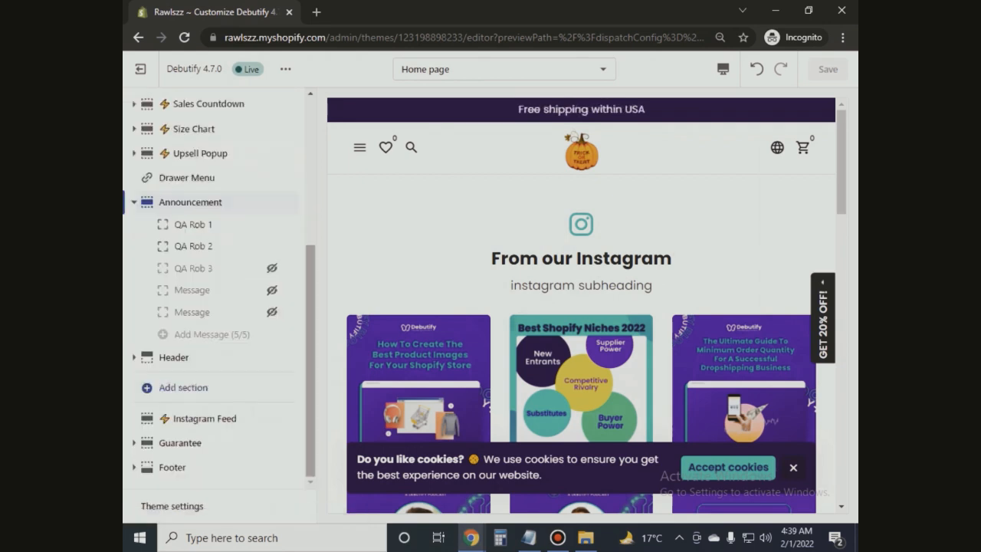
Step: Examine the theme's Advanced settings, from the header and search options to the grids, localization and hero image, and return to the section list
{"action": "left_click", "coordinate": [172, 506]}
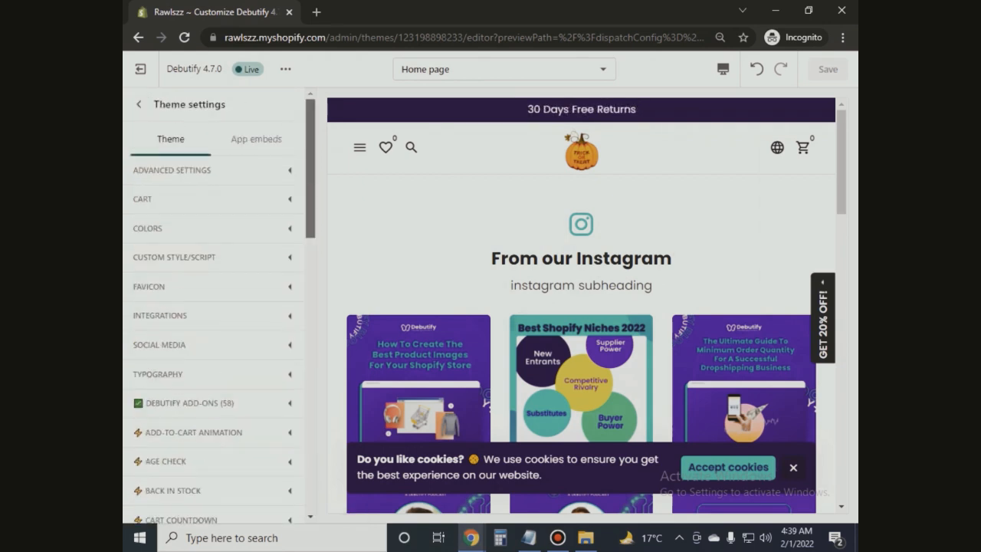
{"action": "left_click", "coordinate": [172, 170]}
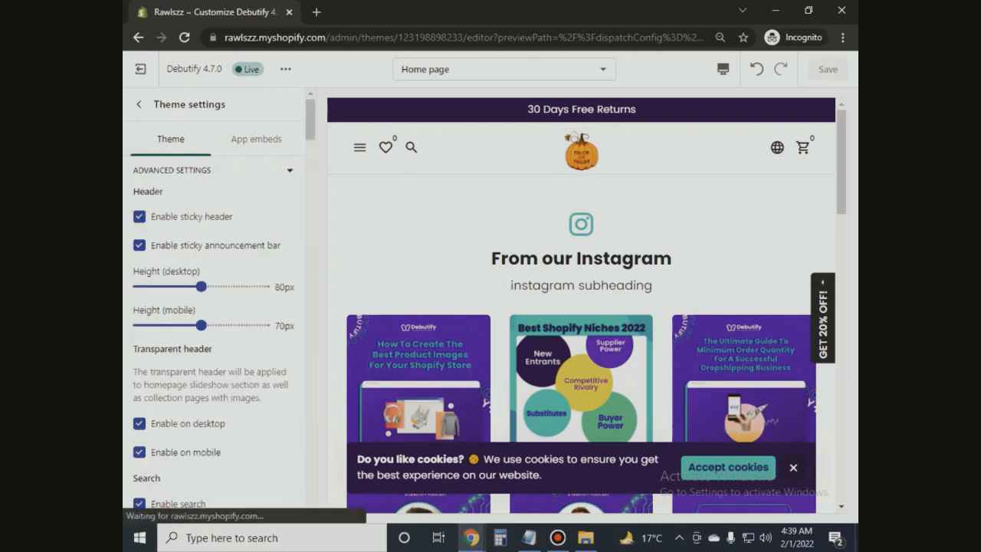
{"action": "scroll", "coordinate": [214, 306], "scroll_direction": "down", "scroll_amount": 6}
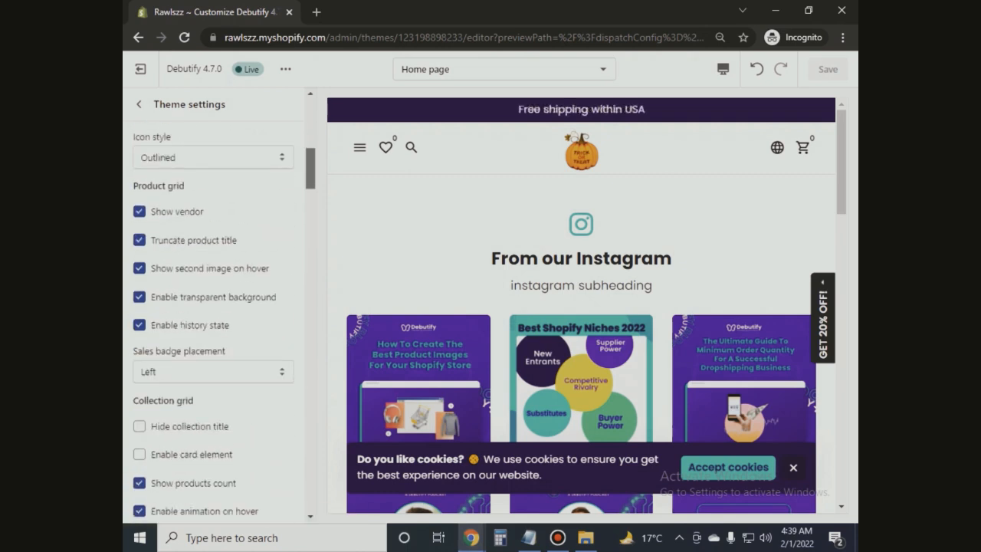
{"action": "scroll", "coordinate": [214, 307], "scroll_direction": "down", "scroll_amount": 3}
{"action": "scroll", "coordinate": [215, 306], "scroll_direction": "down", "scroll_amount": 3}
{"action": "scroll", "coordinate": [214, 307], "scroll_direction": "up", "scroll_amount": 10}
{"action": "scroll", "coordinate": [214, 306], "scroll_direction": "up", "scroll_amount": 5}
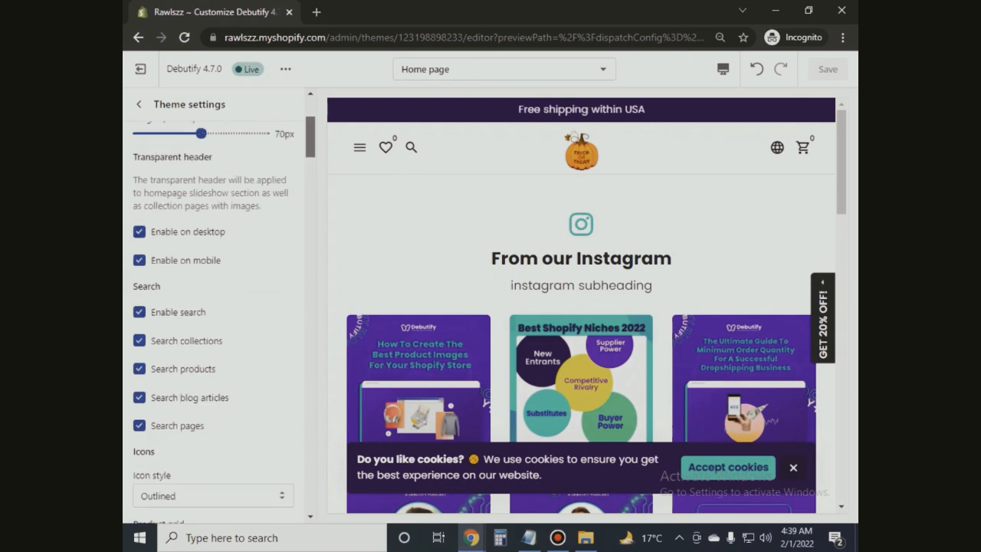
{"action": "scroll", "coordinate": [214, 306], "scroll_direction": "down", "scroll_amount": 2}
{"action": "scroll", "coordinate": [214, 306], "scroll_direction": "down", "scroll_amount": 5}
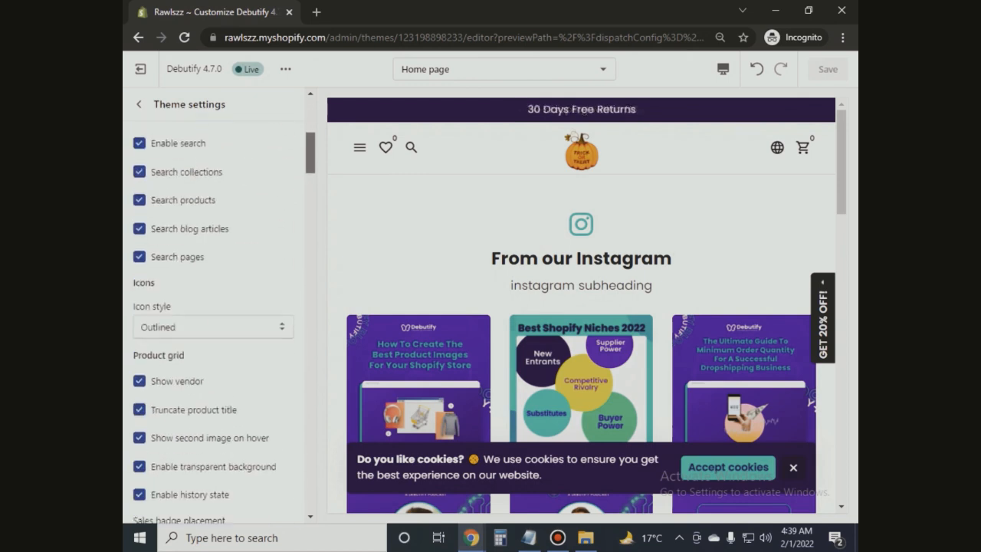
{"action": "scroll", "coordinate": [214, 306], "scroll_direction": "down", "scroll_amount": 7}
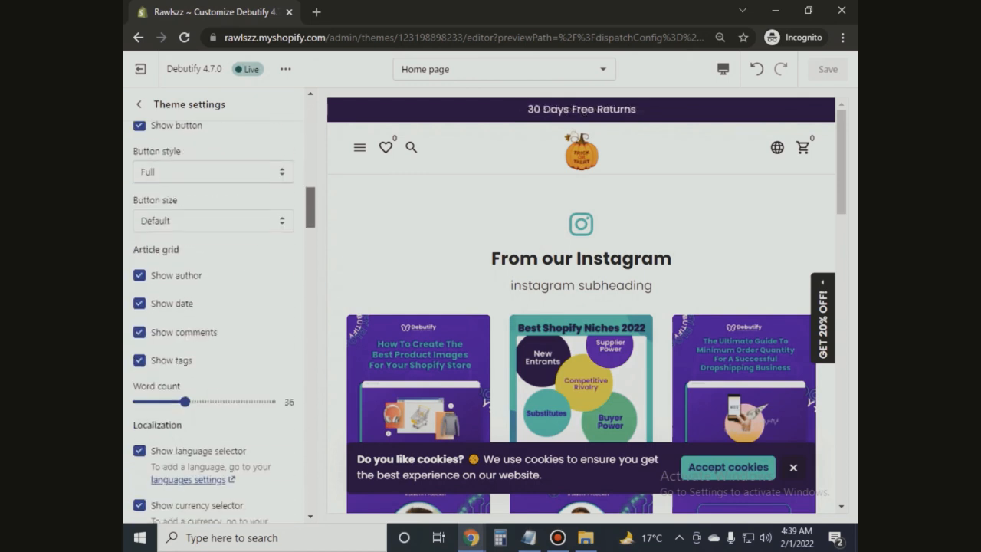
{"action": "scroll", "coordinate": [215, 307], "scroll_direction": "down", "scroll_amount": 2}
{"action": "scroll", "coordinate": [215, 307], "scroll_direction": "down", "scroll_amount": 3}
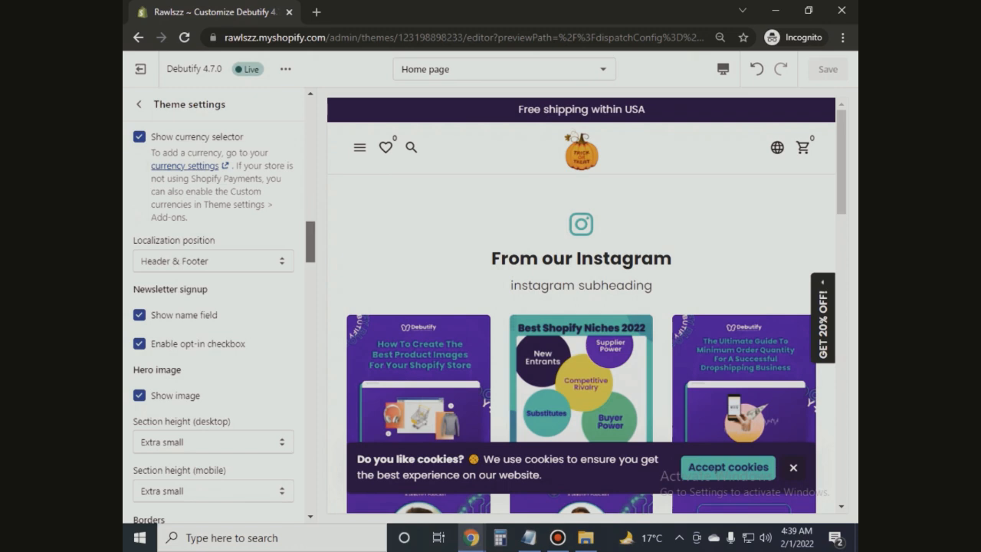
{"action": "left_click_drag", "start_coordinate": [311, 242], "coordinate": [310, 119]}
{"action": "left_click", "coordinate": [139, 104]}
Step: Disable Mega Menu in the Header section's theme settings and save the theme
{"action": "mouse_move", "coordinate": [310, 337]}
{"action": "left_mouse_down"}
{"action": "mouse_move", "coordinate": [310, 254]}
{"action": "mouse_move", "coordinate": [311, 325]}
{"action": "left_mouse_up"}
{"action": "left_click", "coordinate": [174, 375]}
{"action": "left_click_drag", "start_coordinate": [310, 160], "coordinate": [311, 310]}
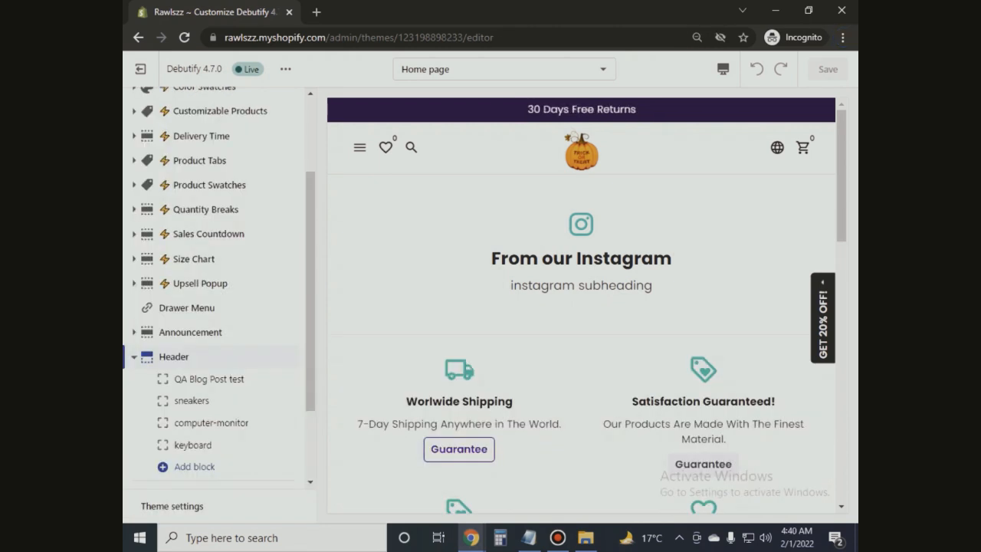
{"action": "left_click", "coordinate": [174, 357]}
{"action": "left_click_drag", "start_coordinate": [310, 161], "coordinate": [310, 453]}
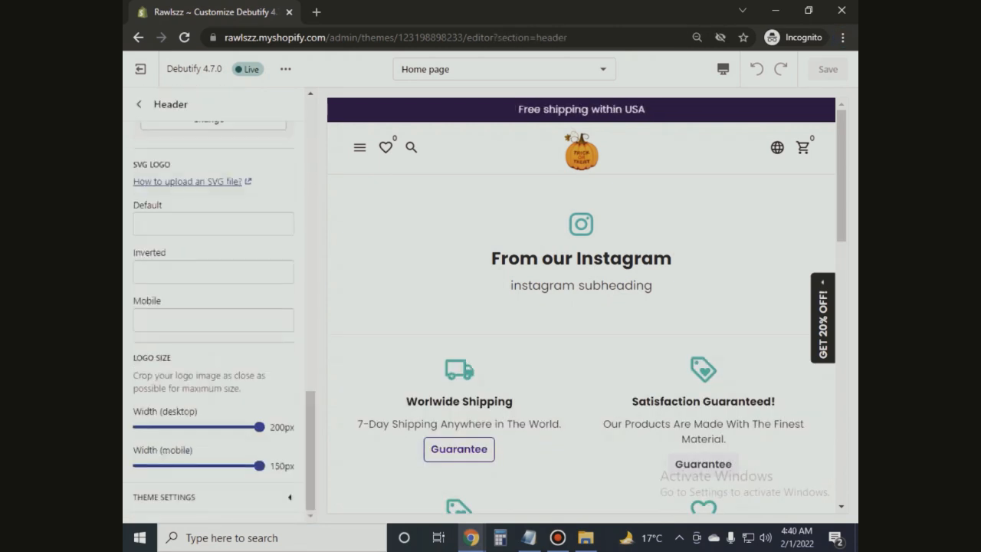
{"action": "left_click", "coordinate": [213, 497]}
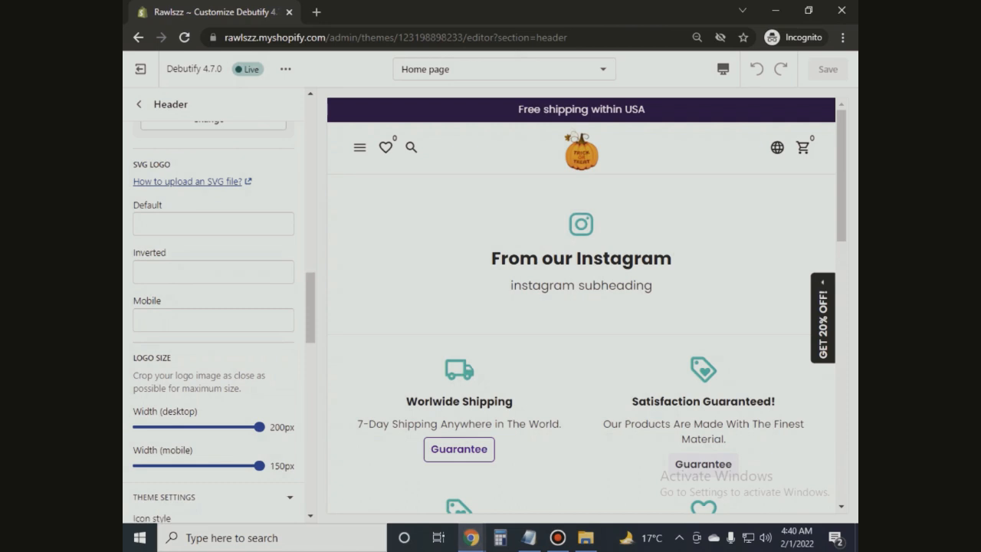
{"action": "scroll", "coordinate": [214, 306], "scroll_direction": "down", "scroll_amount": 5}
{"action": "scroll", "coordinate": [215, 306], "scroll_direction": "down", "scroll_amount": 3}
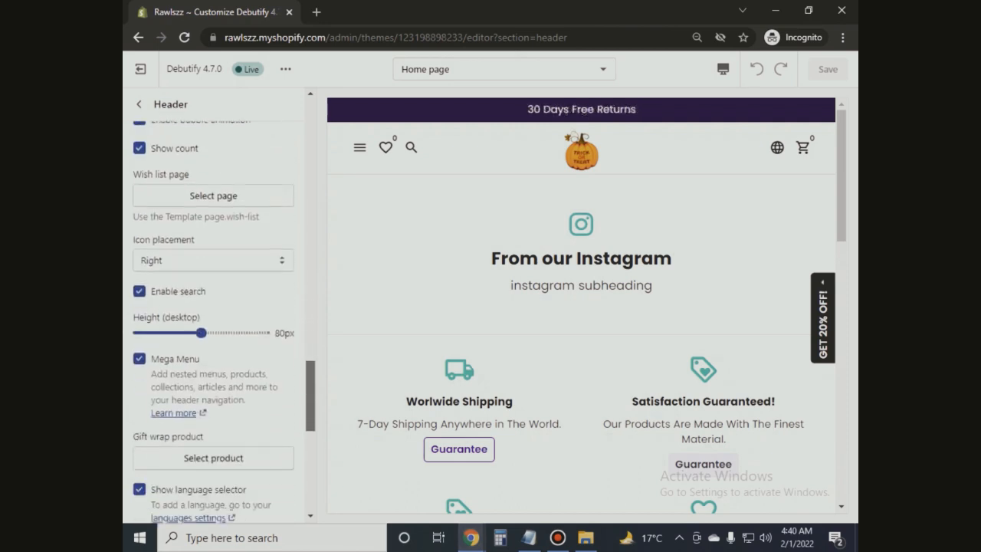
{"action": "left_click", "coordinate": [140, 342]}
{"action": "left_click_drag", "start_coordinate": [310, 399], "coordinate": [311, 130]}
{"action": "left_click", "coordinate": [140, 104]}
{"action": "left_click", "coordinate": [827, 69]}
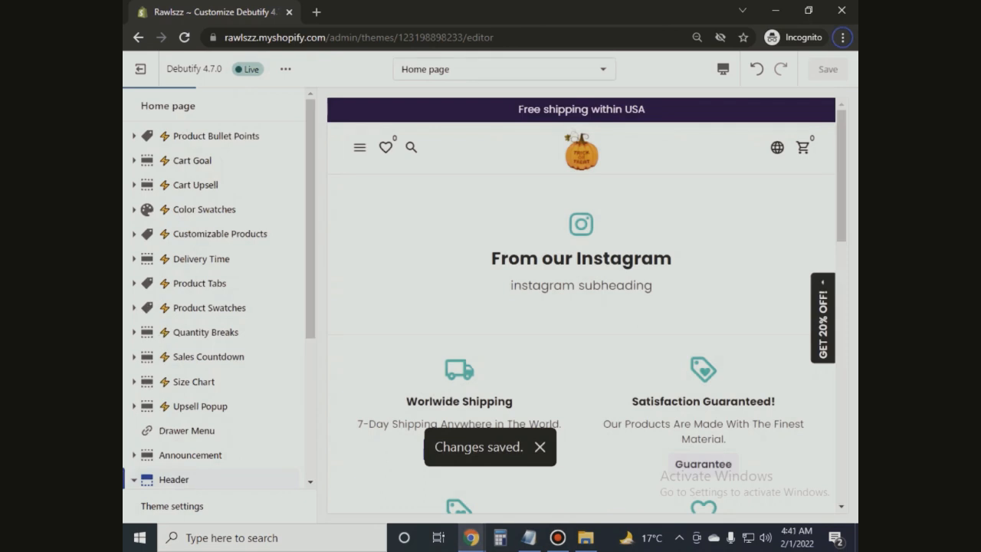
Step: View the live storefront and check the Collections menu and the homepage content down to the footer
{"action": "left_click", "coordinate": [285, 69]}
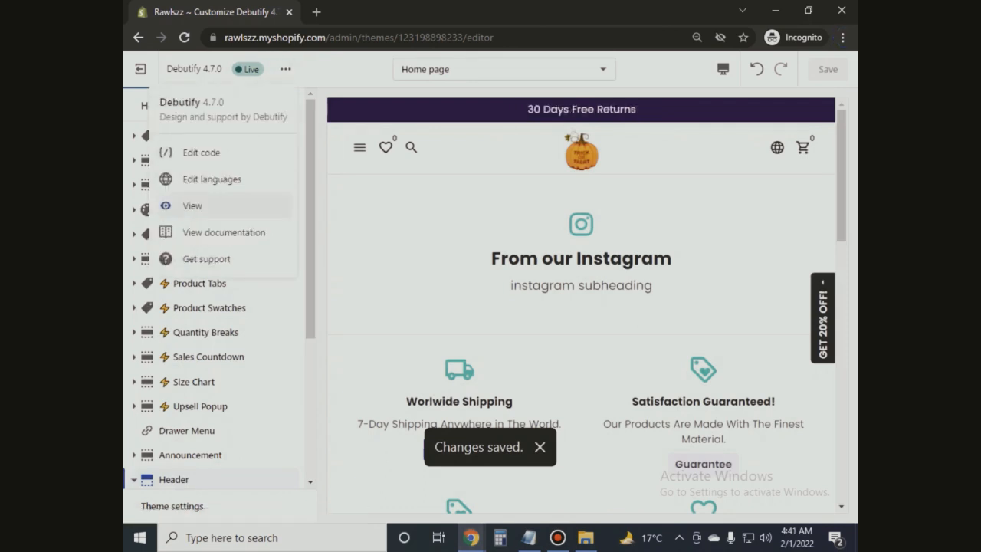
{"action": "left_click", "coordinate": [192, 206]}
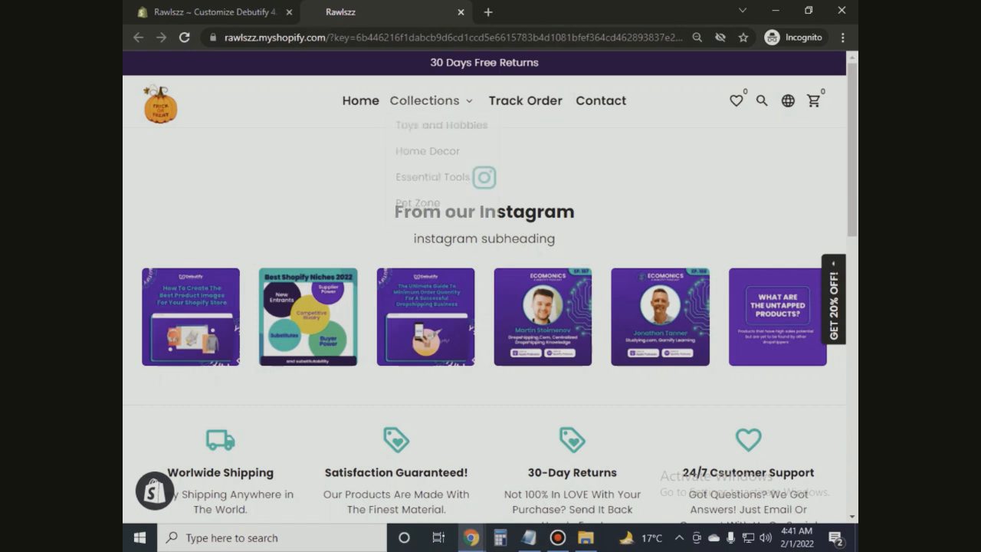
{"action": "left_click", "coordinate": [490, 337]}
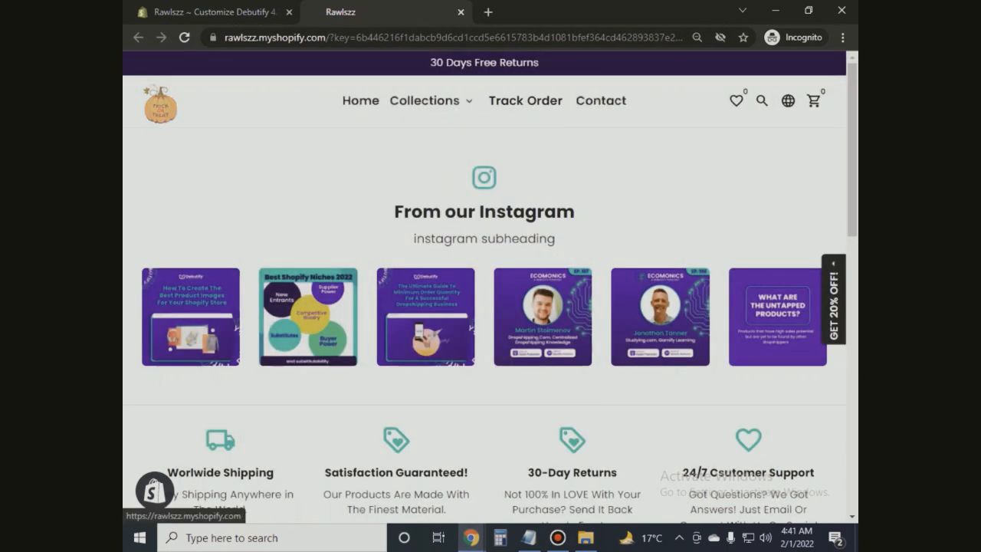
{"action": "scroll", "coordinate": [490, 291], "scroll_direction": "down", "scroll_amount": 15}
{"action": "scroll", "coordinate": [659, 315], "scroll_direction": "up", "scroll_amount": 12}
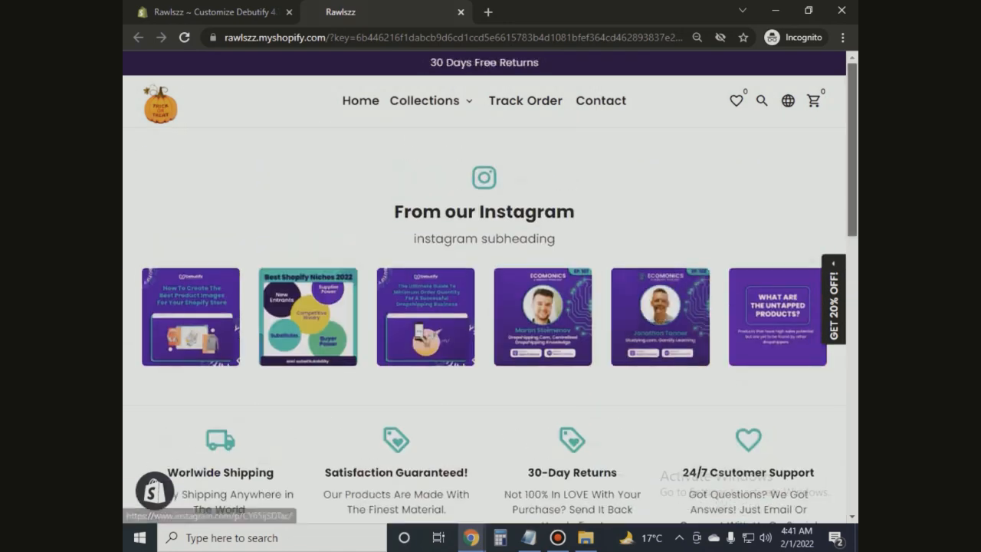
{"action": "scroll", "coordinate": [659, 316], "scroll_direction": "down", "scroll_amount": 15}
{"action": "scroll", "coordinate": [659, 316], "scroll_direction": "up", "scroll_amount": 14}
{"action": "scroll", "coordinate": [659, 316], "scroll_direction": "down", "scroll_amount": 12}
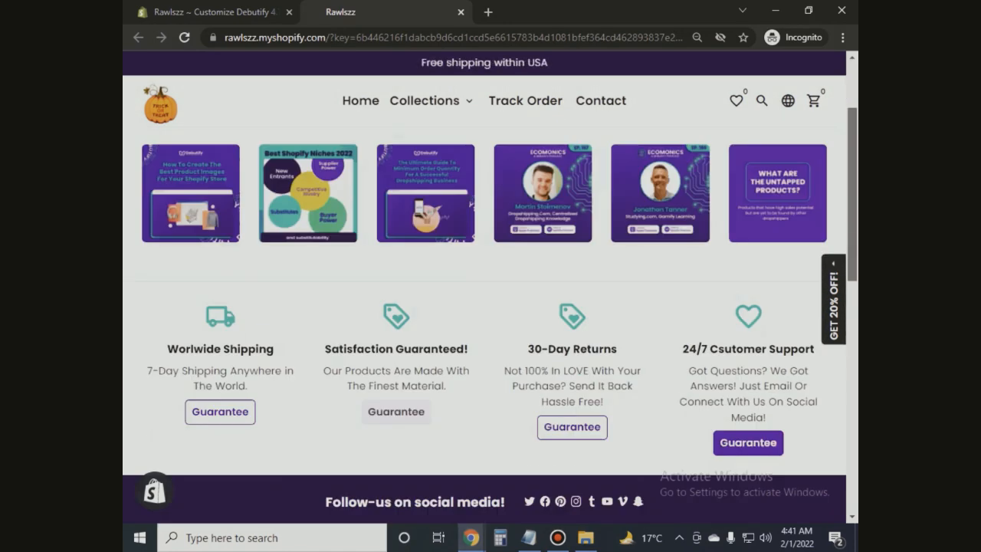
{"action": "scroll", "coordinate": [659, 315], "scroll_direction": "down", "scroll_amount": 3}
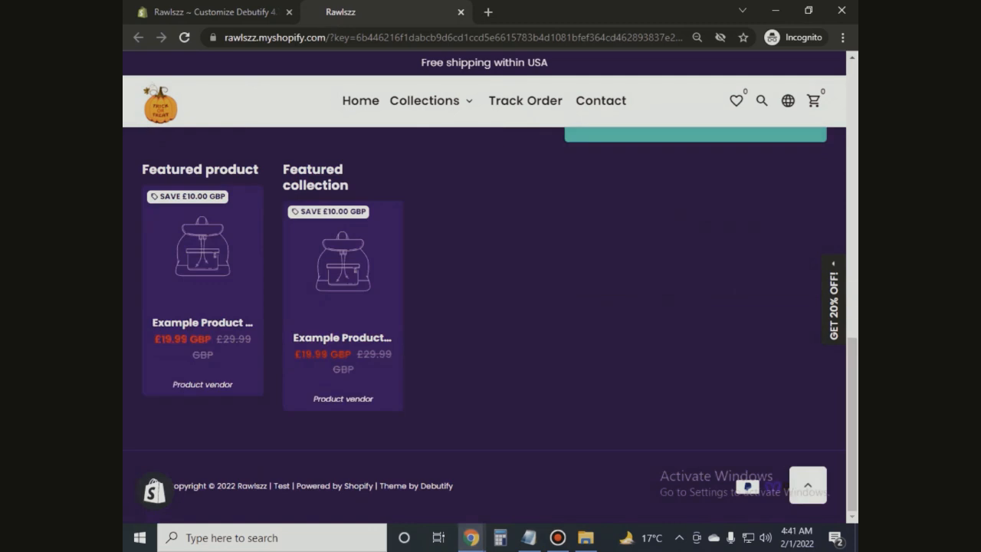
Step: In the theme editor's Footer section, hide the Shopify and Debutify credits and set the custom credential to "Happy Shopping"
{"action": "key", "text": "ctrl+Tab"}
{"action": "left_click", "coordinate": [310, 218]}
{"action": "left_click", "coordinate": [285, 69]}
{"action": "left_click_drag", "start_coordinate": [310, 207], "coordinate": [310, 348]}
{"action": "left_click", "coordinate": [171, 466]}
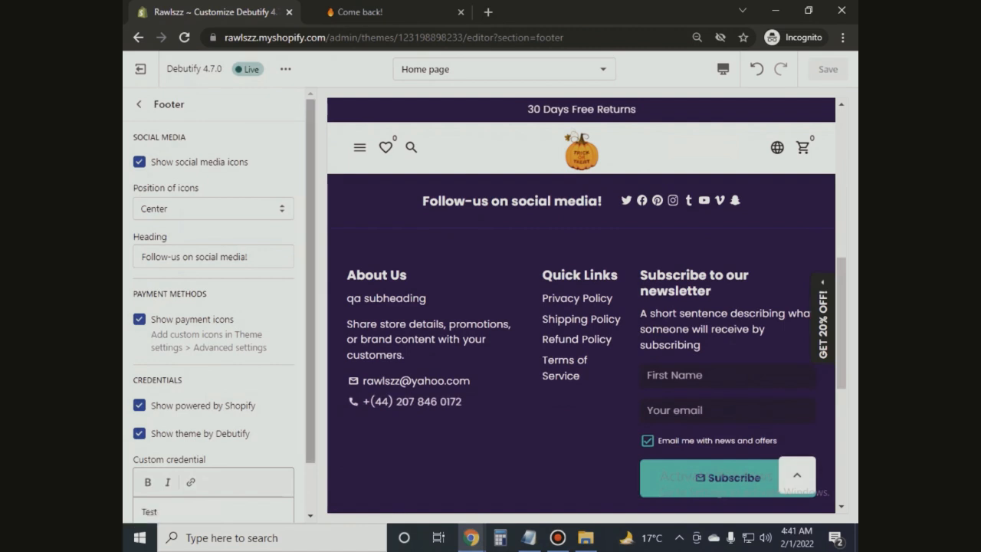
{"action": "scroll", "coordinate": [214, 306], "scroll_direction": "down", "scroll_amount": 1}
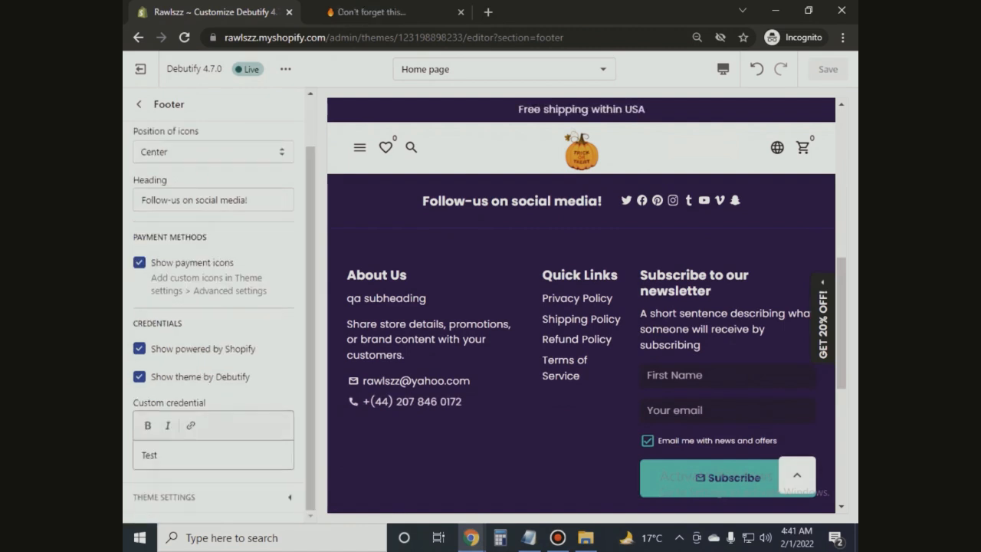
{"action": "left_click", "coordinate": [140, 376]}
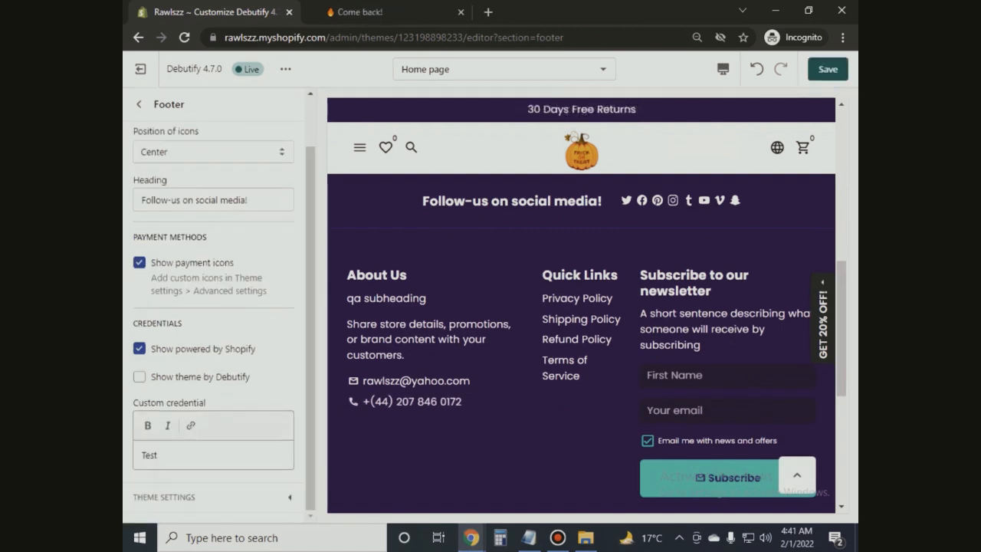
{"action": "double_click", "coordinate": [150, 455]}
{"action": "type", "text": "Happy Shopping"}
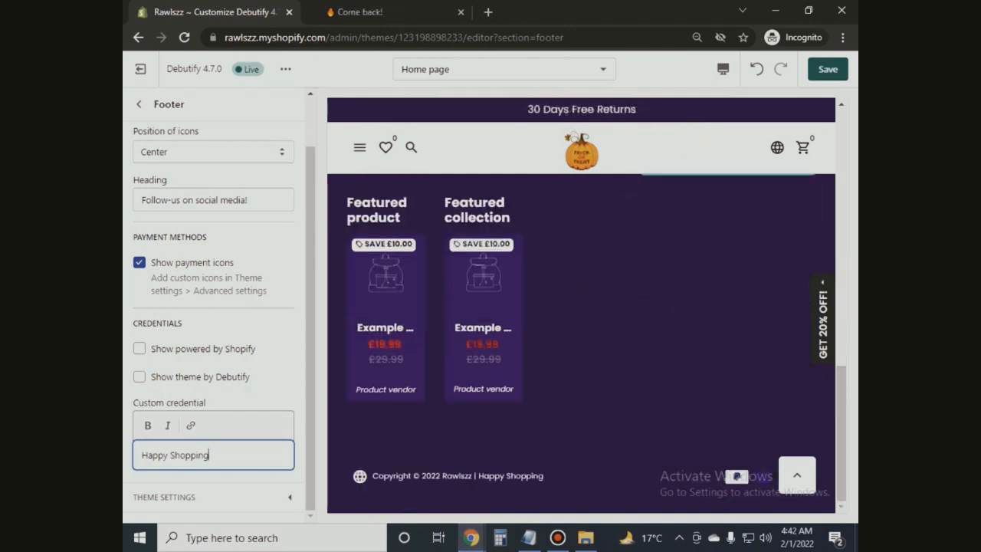
Step: Change the footer's social media heading to "Follow us on social media!"
{"action": "left_click_drag", "start_coordinate": [310, 330], "coordinate": [310, 281]}
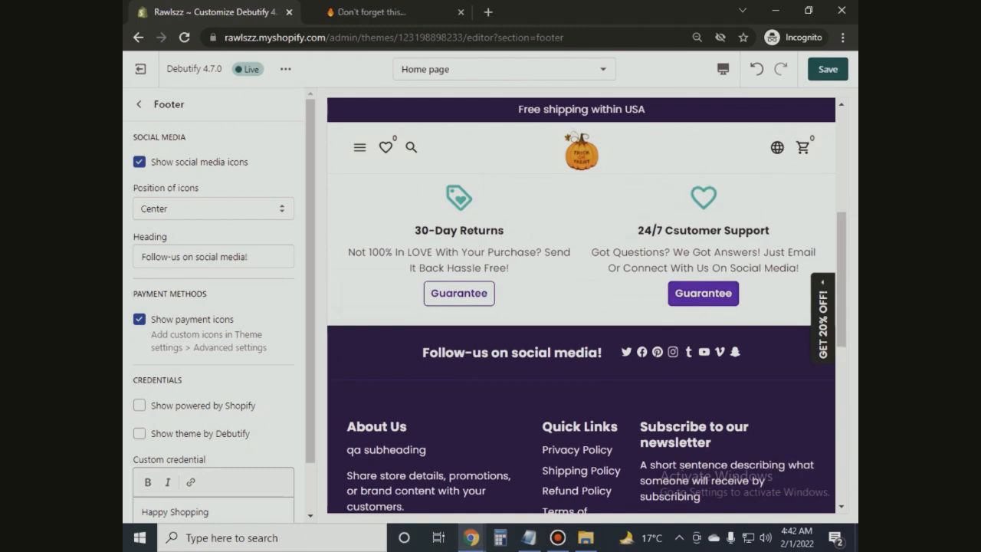
{"action": "left_click", "coordinate": [171, 256]}
{"action": "key", "text": "BackSpace"}
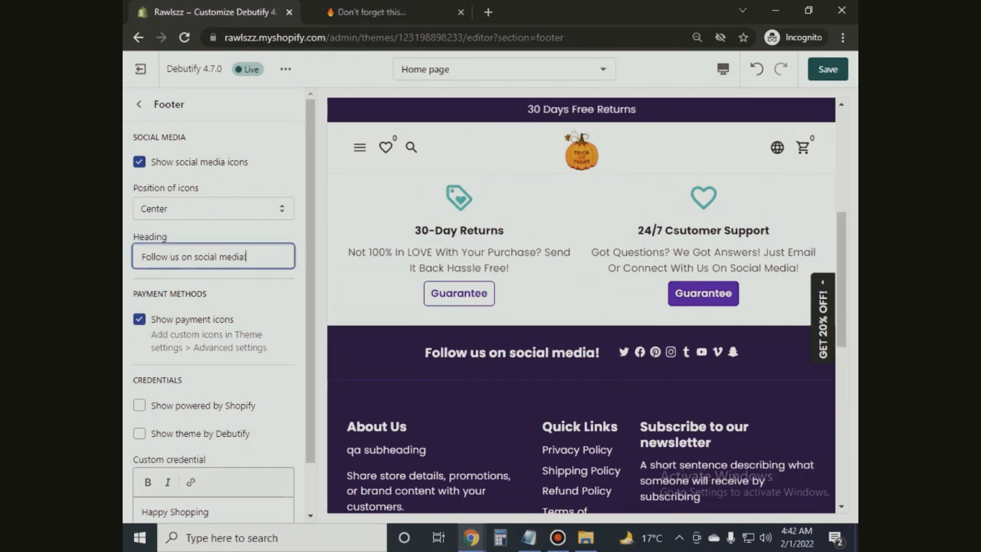
{"action": "mouse_move", "coordinate": [310, 268]}
{"action": "left_mouse_down"}
{"action": "mouse_move", "coordinate": [310, 318]}
{"action": "mouse_move", "coordinate": [310, 273]}
{"action": "left_mouse_up"}
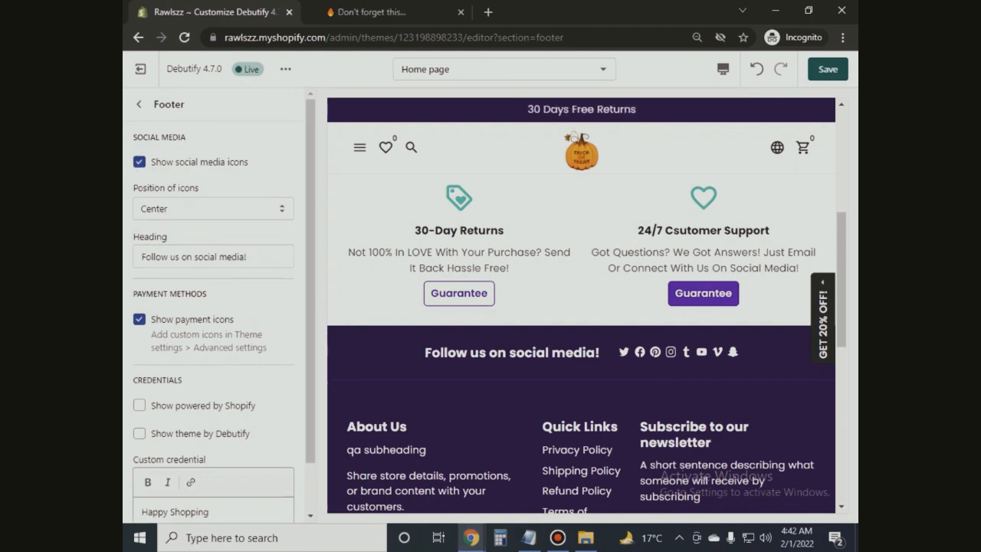
Step: Hide the basketball-cap and gadgets blocks in the Footer section
{"action": "left_click", "coordinate": [138, 104]}
{"action": "scroll", "coordinate": [222, 383], "scroll_direction": "down", "scroll_amount": 2}
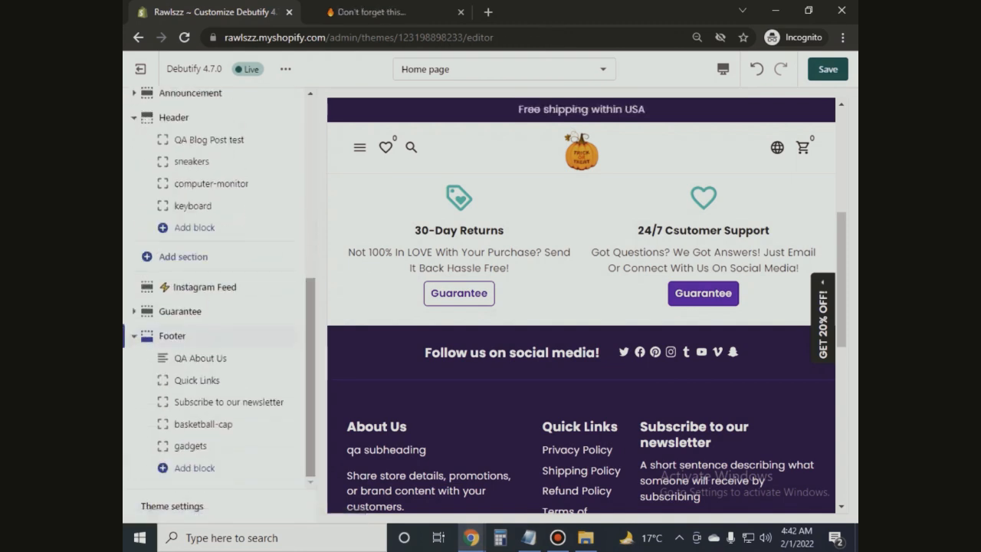
{"action": "left_click", "coordinate": [272, 446]}
{"action": "left_click", "coordinate": [272, 423]}
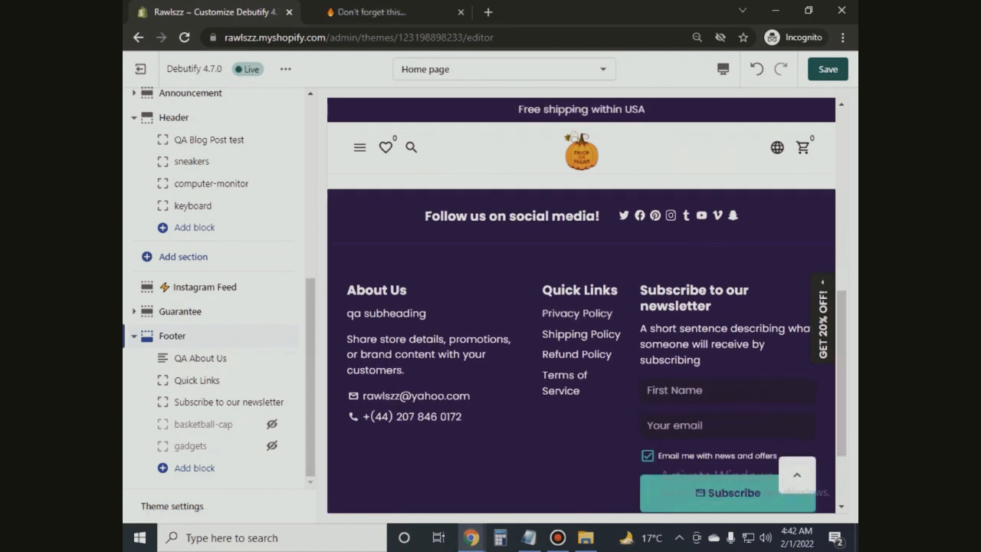
Step: Add the Trick or Treat pumpkin image as the logo of the QA About Us footer block and set its width to 100px
{"action": "left_click", "coordinate": [191, 358]}
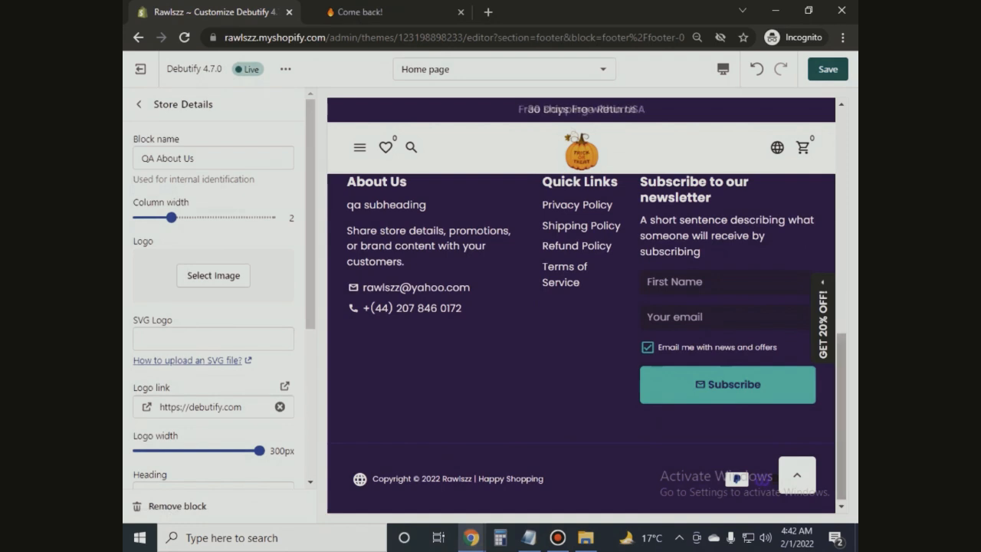
{"action": "left_click", "coordinate": [213, 276]}
{"action": "left_click", "coordinate": [258, 203]}
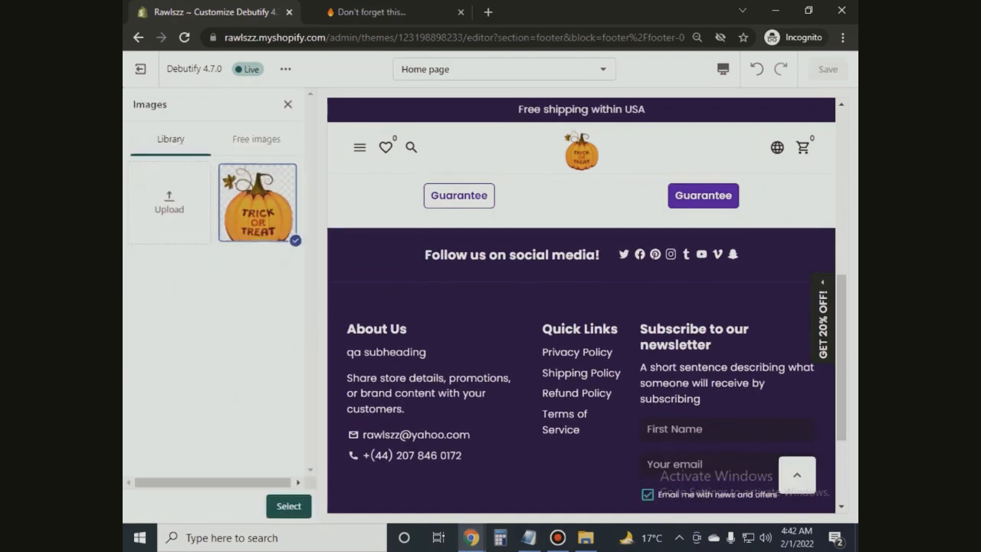
{"action": "left_click", "coordinate": [287, 506]}
{"action": "scroll", "coordinate": [213, 306], "scroll_direction": "down", "scroll_amount": 4}
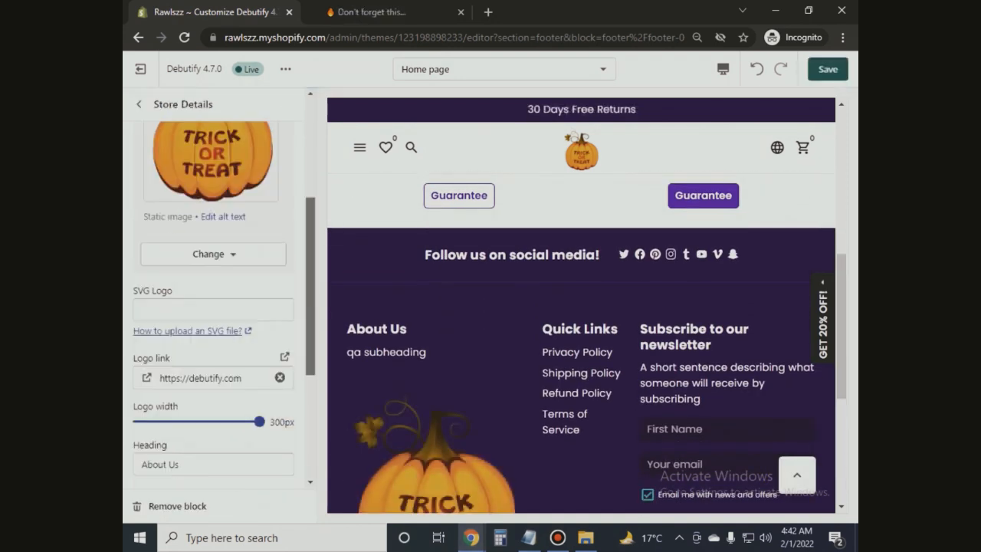
{"action": "left_click_drag", "start_coordinate": [259, 354], "coordinate": [142, 354]}
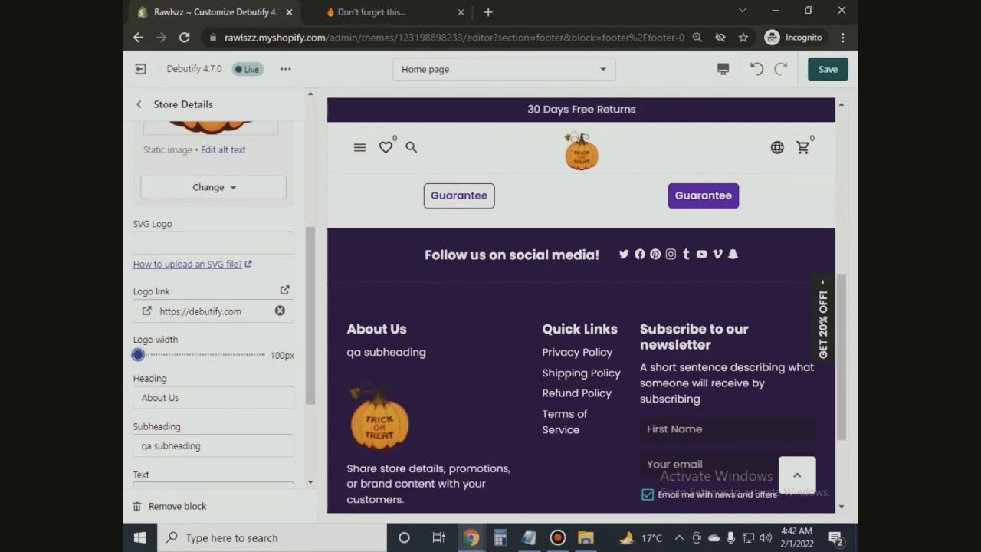
Step: Clear the subheading of the QA About Us footer block
{"action": "scroll", "coordinate": [213, 307], "scroll_direction": "up", "scroll_amount": 4}
{"action": "scroll", "coordinate": [213, 306], "scroll_direction": "down", "scroll_amount": 4}
{"action": "scroll", "coordinate": [213, 306], "scroll_direction": "up", "scroll_amount": 1}
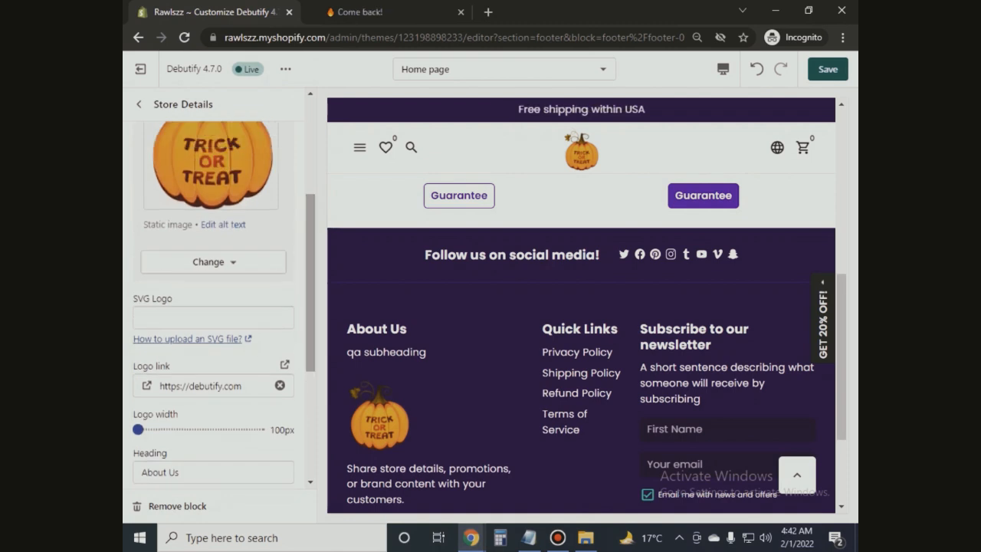
{"action": "scroll", "coordinate": [213, 307], "scroll_direction": "down", "scroll_amount": 2}
{"action": "left_click_drag", "start_coordinate": [310, 331], "coordinate": [310, 389]}
{"action": "triple_click", "coordinate": [171, 377]}
{"action": "key", "text": "BackSpace"}
Step: Replace the About Us footer block's text with the store's postal address copied from the open Notepad note
{"action": "triple_click", "coordinate": [213, 377]}
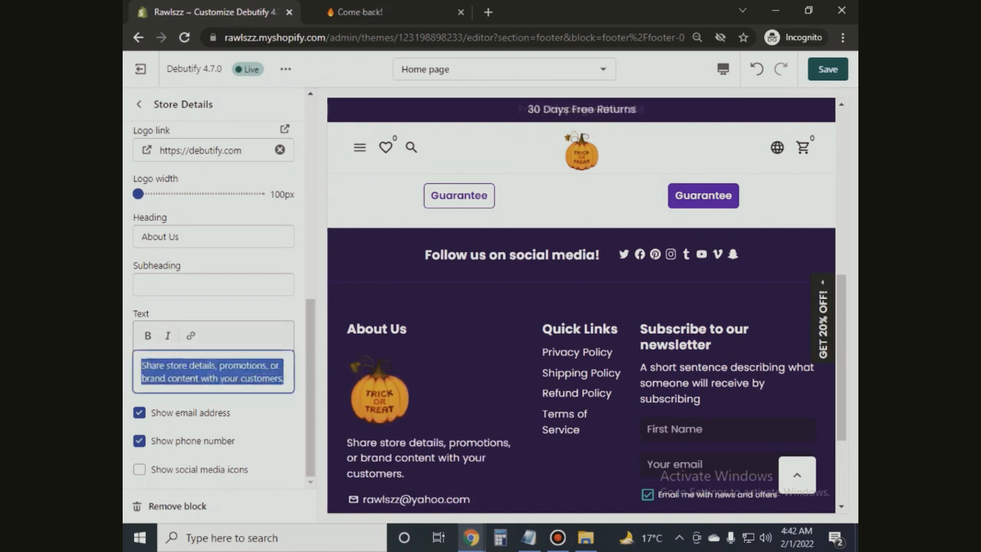
{"action": "key", "text": "BackSpace"}
{"action": "left_click", "coordinate": [529, 537]}
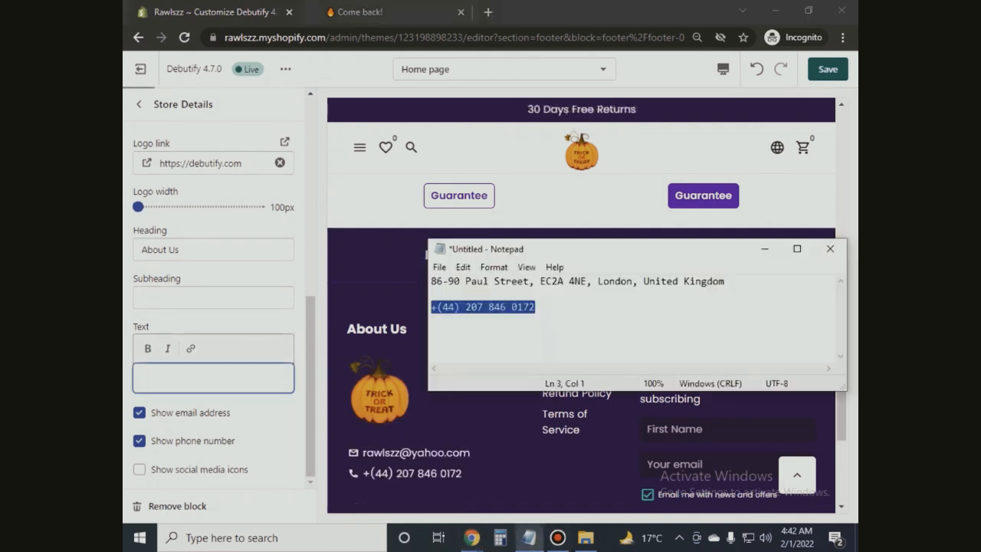
{"action": "left_click", "coordinate": [432, 307]}
{"action": "left_click_drag", "start_coordinate": [723, 281], "coordinate": [430, 281]}
{"action": "right_click", "coordinate": [463, 275]}
{"action": "left_click", "coordinate": [498, 322]}
{"action": "left_click", "coordinate": [213, 377]}
{"action": "right_click", "coordinate": [221, 378]}
{"action": "left_click", "coordinate": [245, 259]}
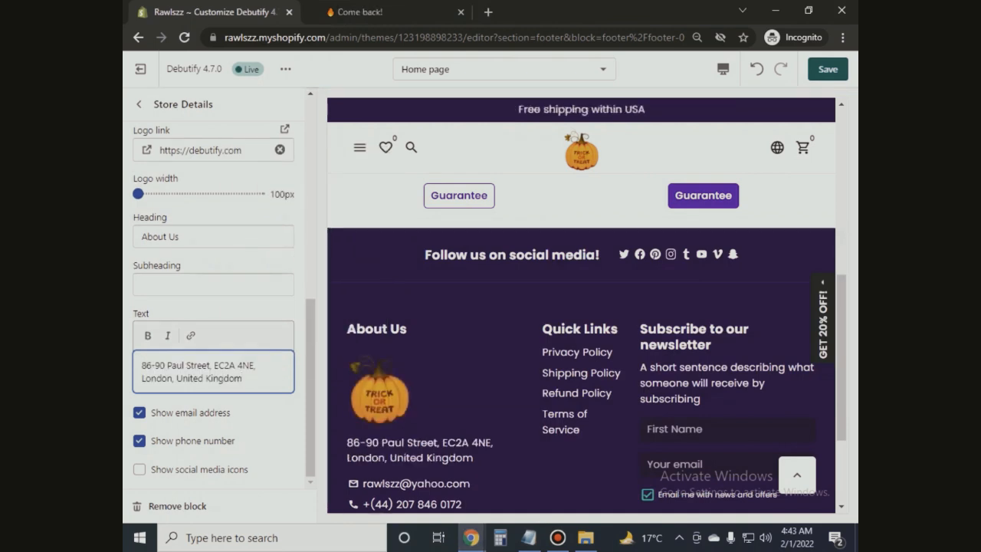
Step: Insert the store name "Rawlszz" before the address in the About Us block's text
{"action": "key", "text": "Left"}
{"action": "key", "text": "Left"}
{"action": "type", "text": "The"}
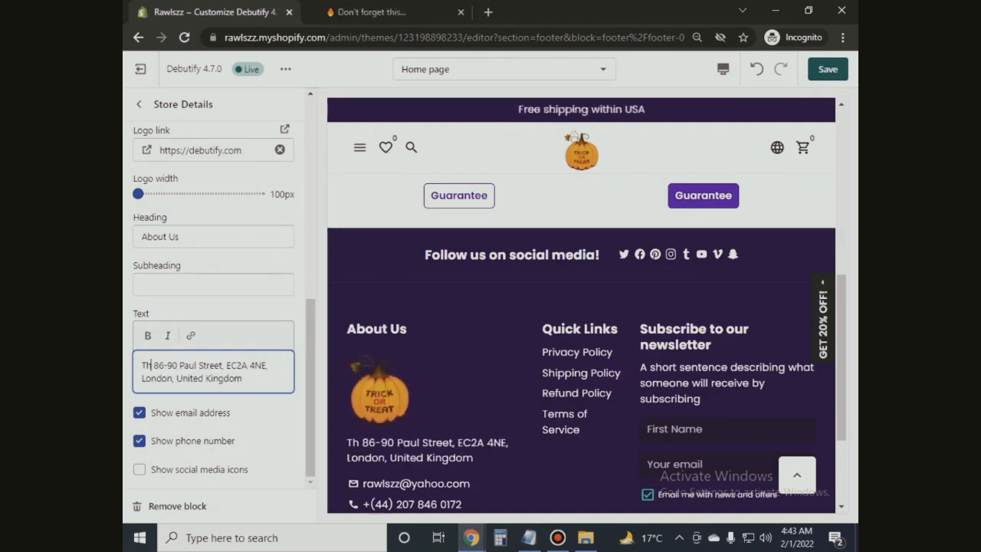
{"action": "key", "text": "BackSpace"}
{"action": "key", "text": "BackSpace"}
{"action": "key", "text": "BackSpace"}
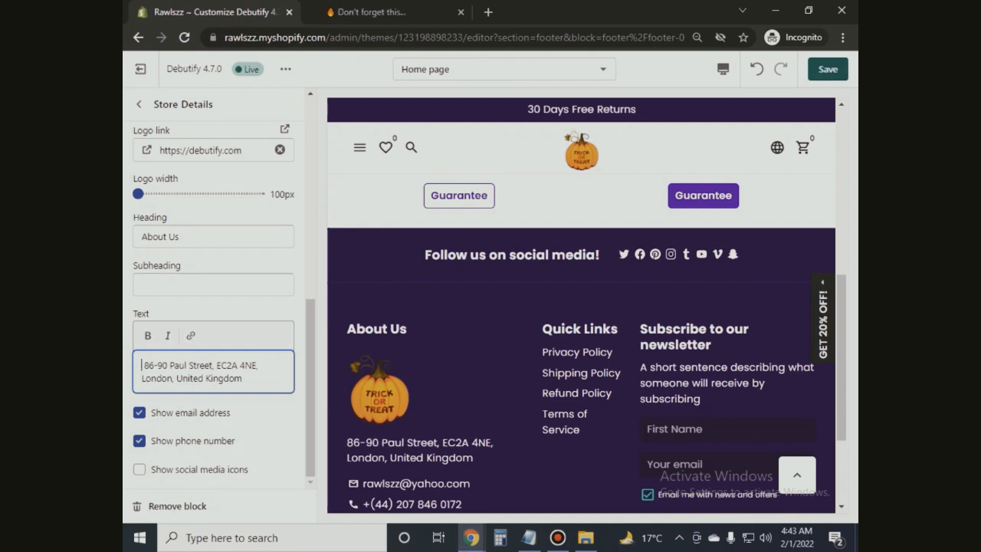
{"action": "type", "text": "Rawlszz"}
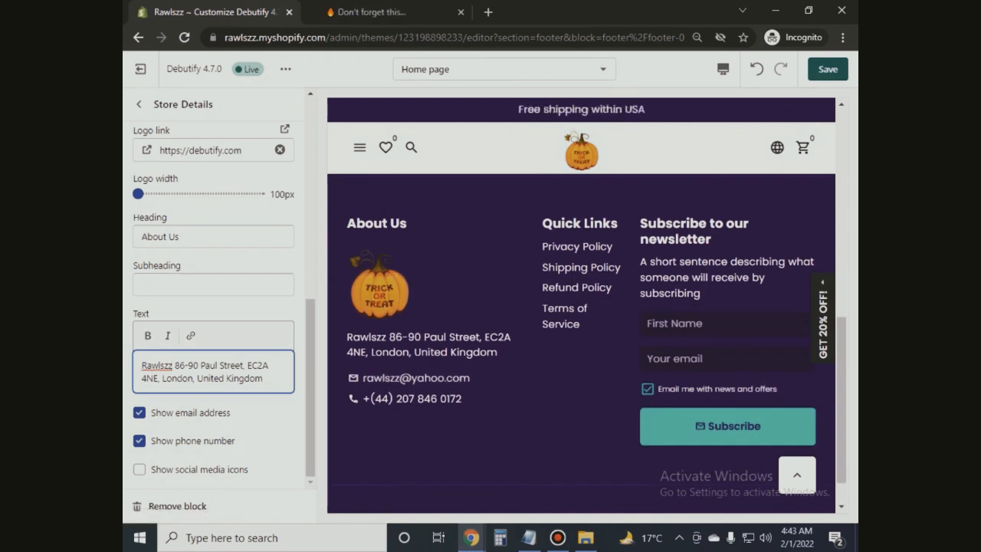
{"action": "left_click", "coordinate": [139, 104]}
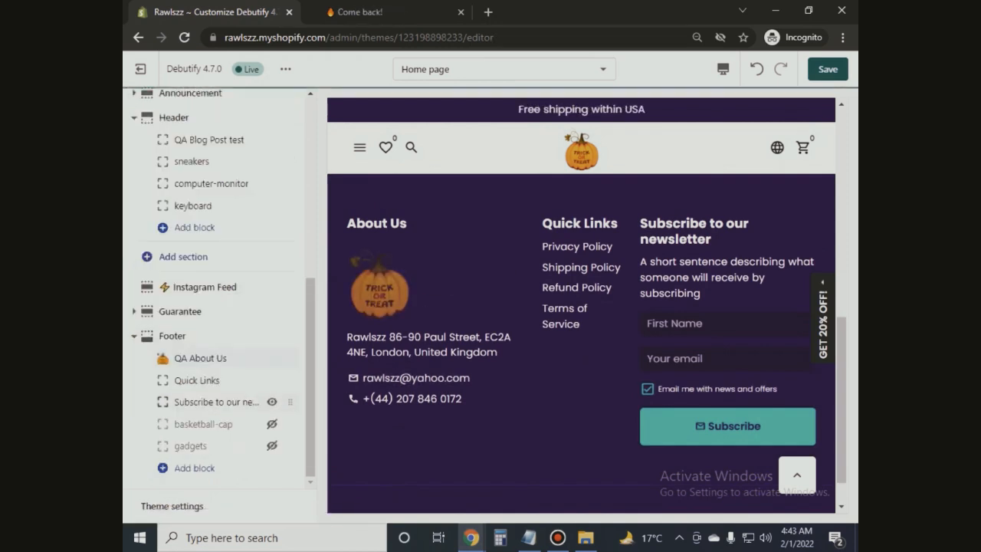
Step: Change the heading of the Quick Links footer block to "Information"
{"action": "left_click", "coordinate": [197, 380]}
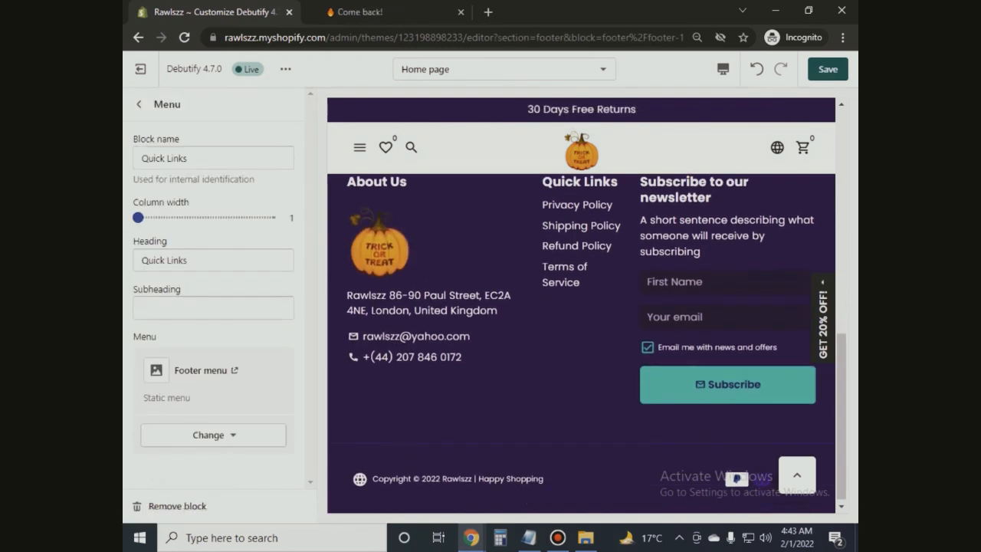
{"action": "triple_click", "coordinate": [176, 260]}
{"action": "key", "text": "BackSpace"}
{"action": "type", "text": "Informat"}
{"action": "type", "text": "n"}
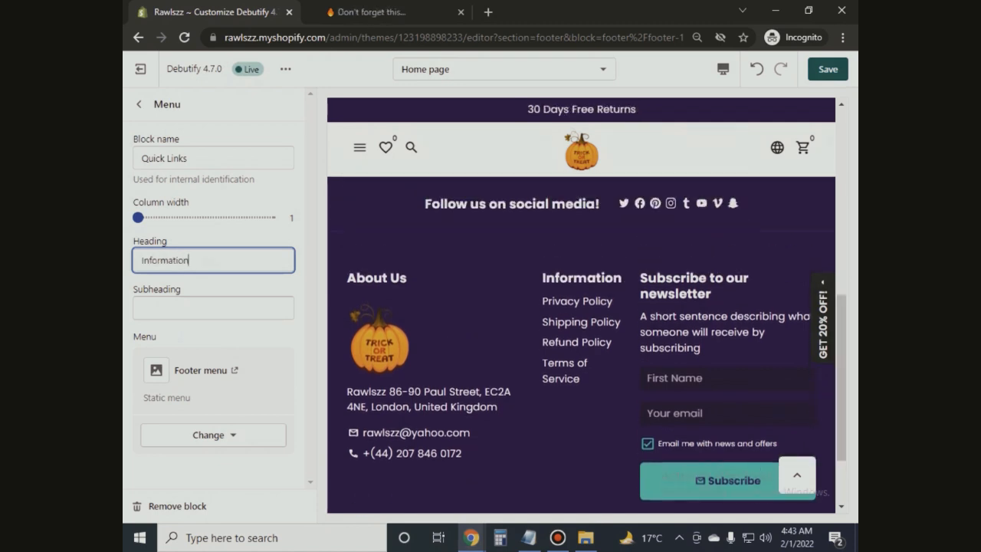
{"action": "left_click", "coordinate": [139, 105]}
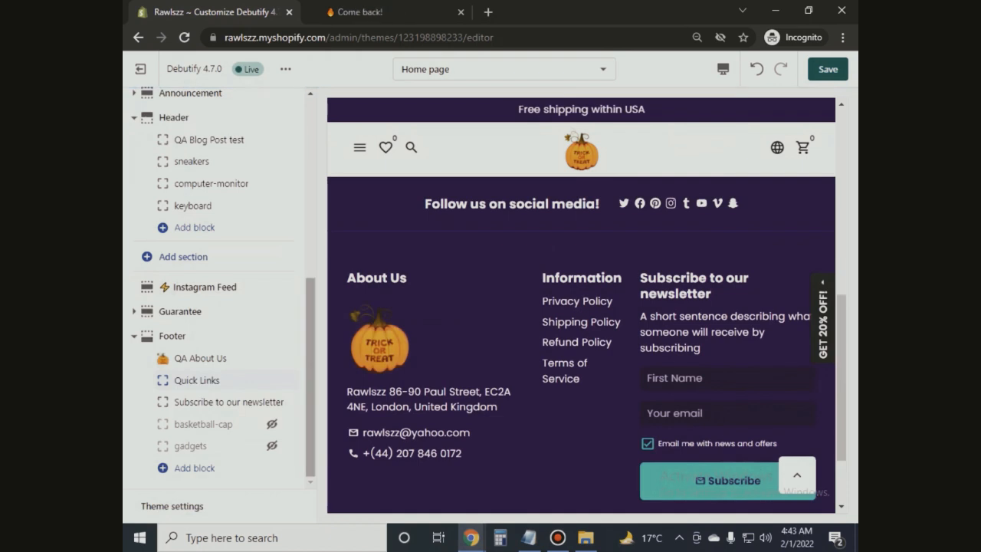
Step: Shorten the heading of the Subscribe to our newsletter footer block to "Newsletter"
{"action": "left_click", "coordinate": [229, 401]}
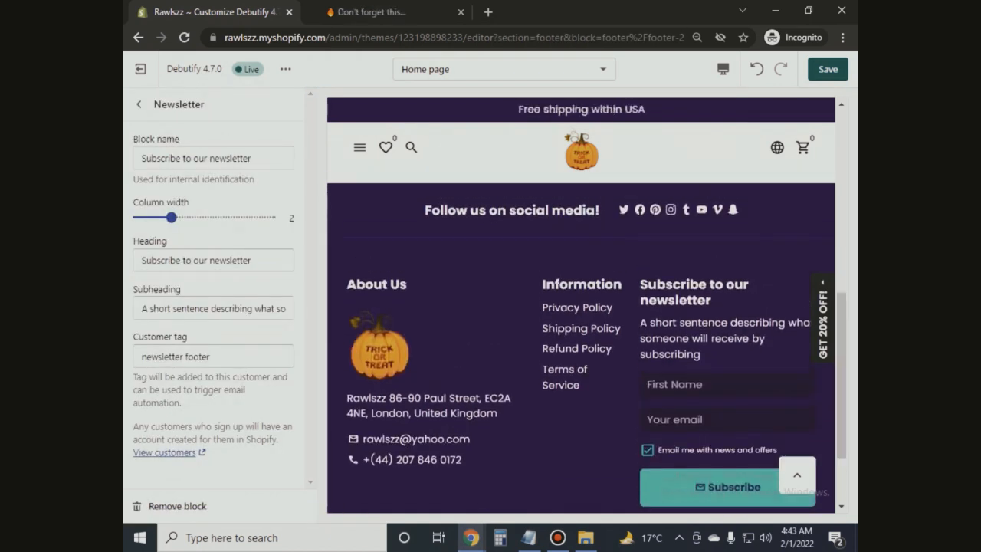
{"action": "left_click_drag", "start_coordinate": [207, 260], "coordinate": [141, 260]}
{"action": "key", "text": "BackSpace"}
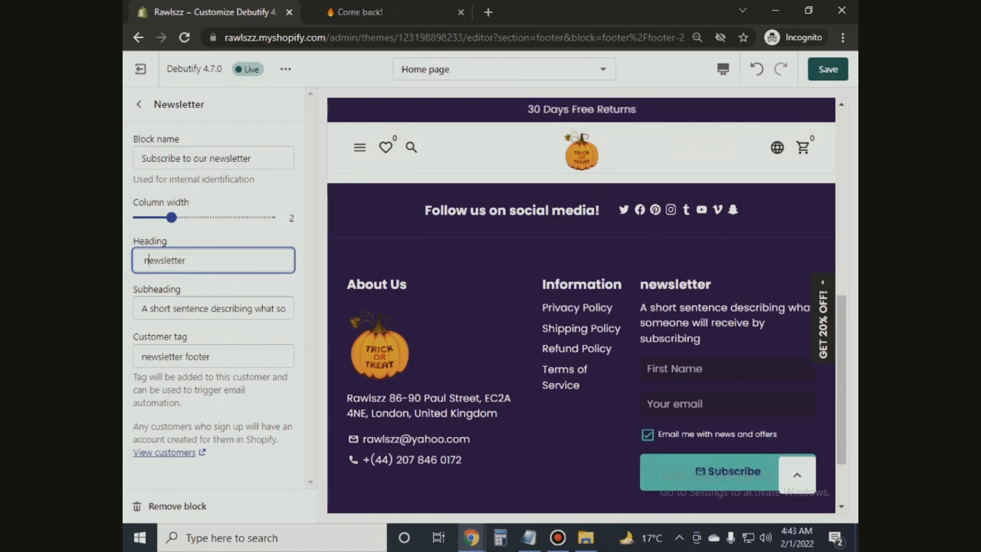
{"action": "key", "text": "Delete"}
{"action": "type", "text": "N"}
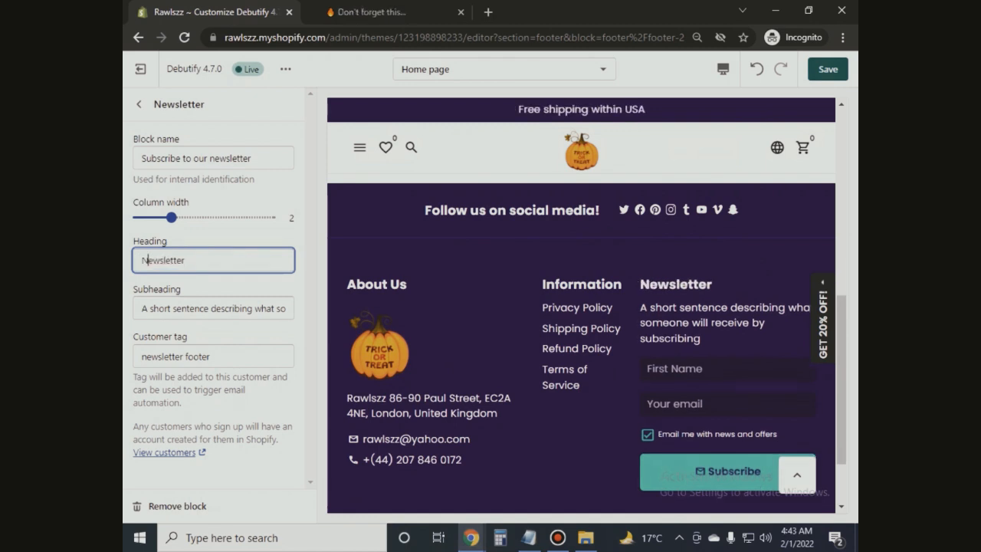
Step: Set the newsletter block's subheading to "Subscribe to our newsletter to get 10% discount on your first order" and save the theme
{"action": "key", "text": "Tab"}
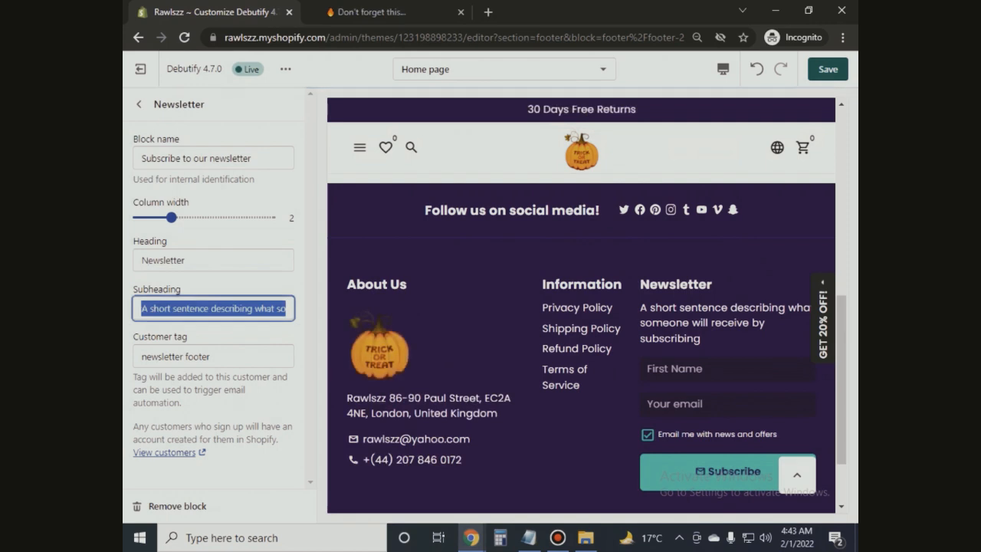
{"action": "key", "text": "BackSpace"}
{"action": "type", "text": "Subs"}
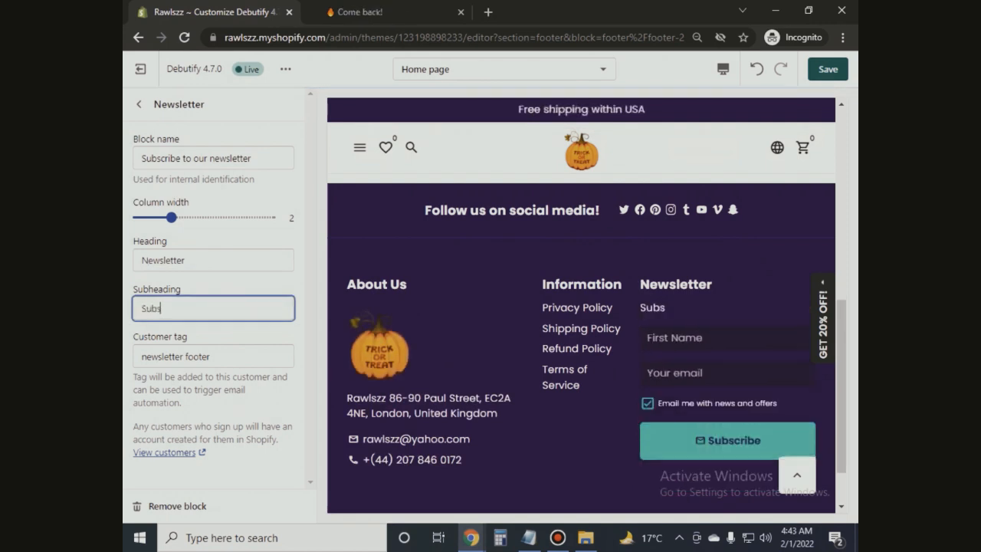
{"action": "type", "text": "cribe to our newslytyte"}
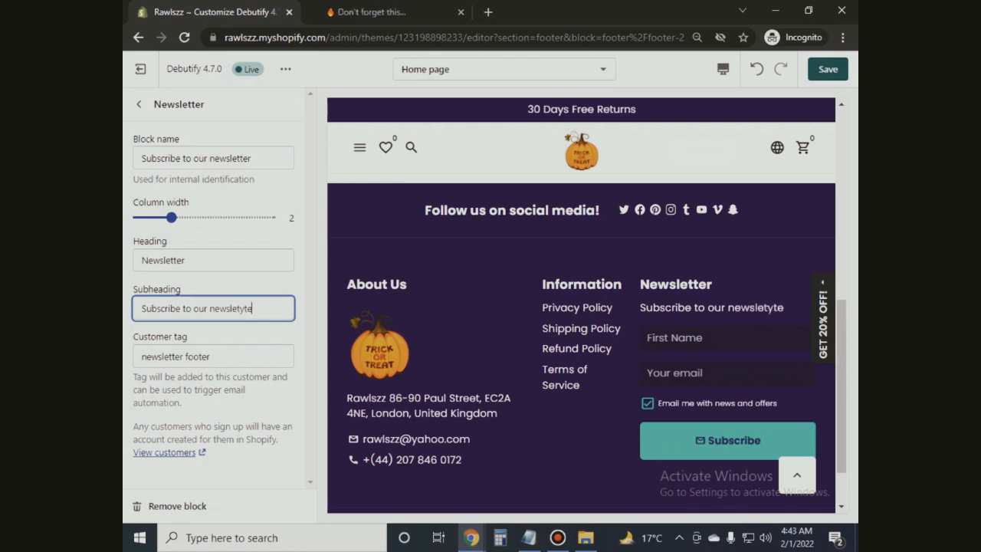
{"action": "key", "text": "BackSpace"}
{"action": "key", "text": "BackSpace"}
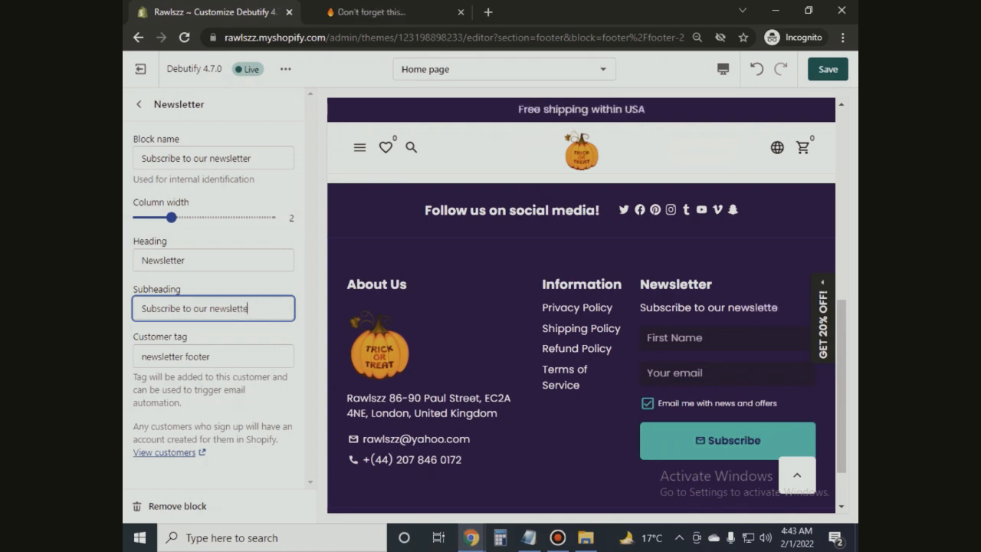
{"action": "type", "text": "o get"}
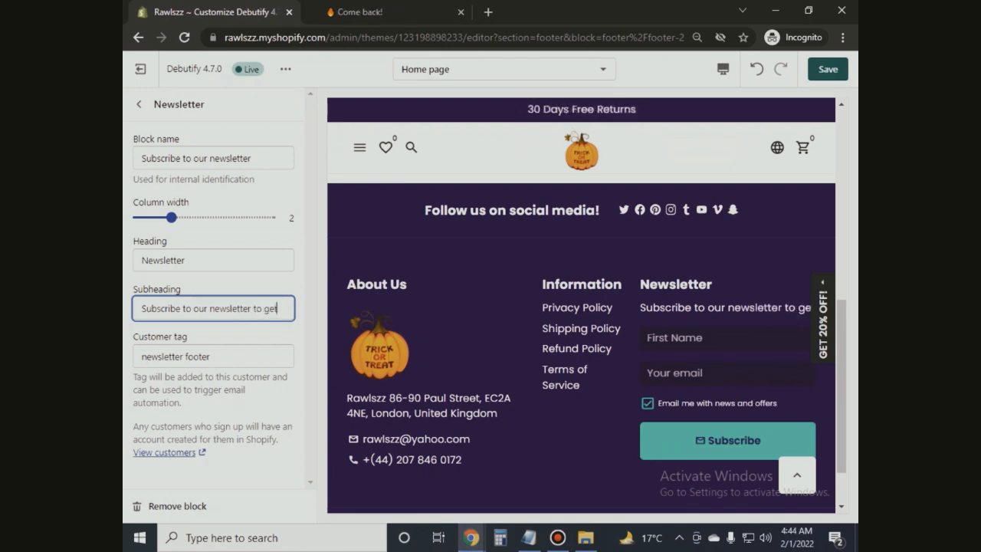
{"action": "type", "text": " 10% discount"}
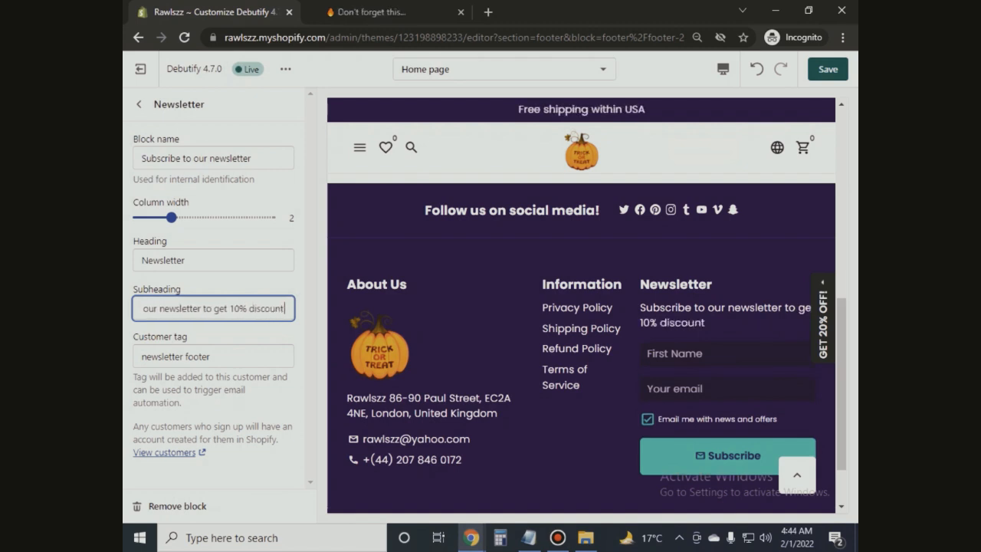
{"action": "type", "text": " on yi"}
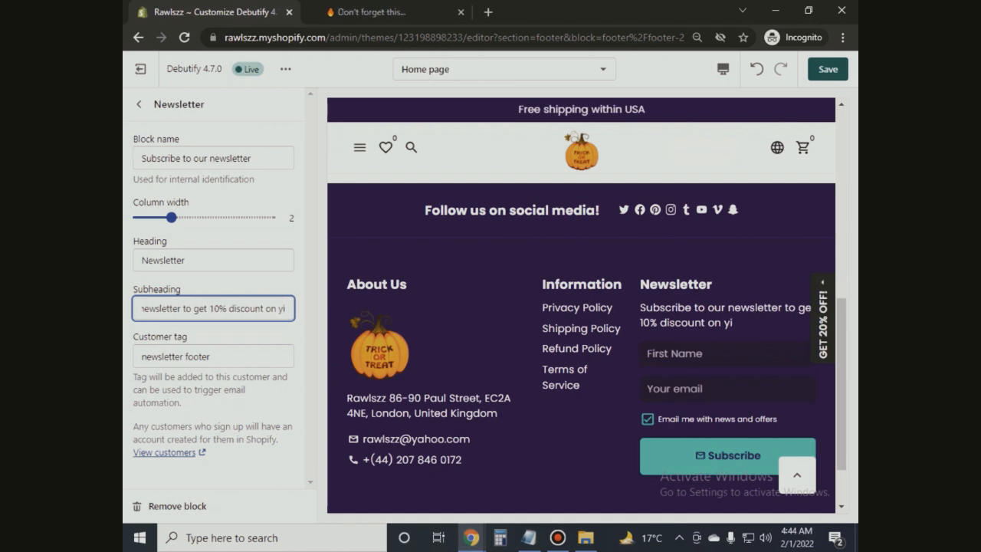
{"action": "key", "text": "BackSpace"}
{"action": "type", "text": "our f"}
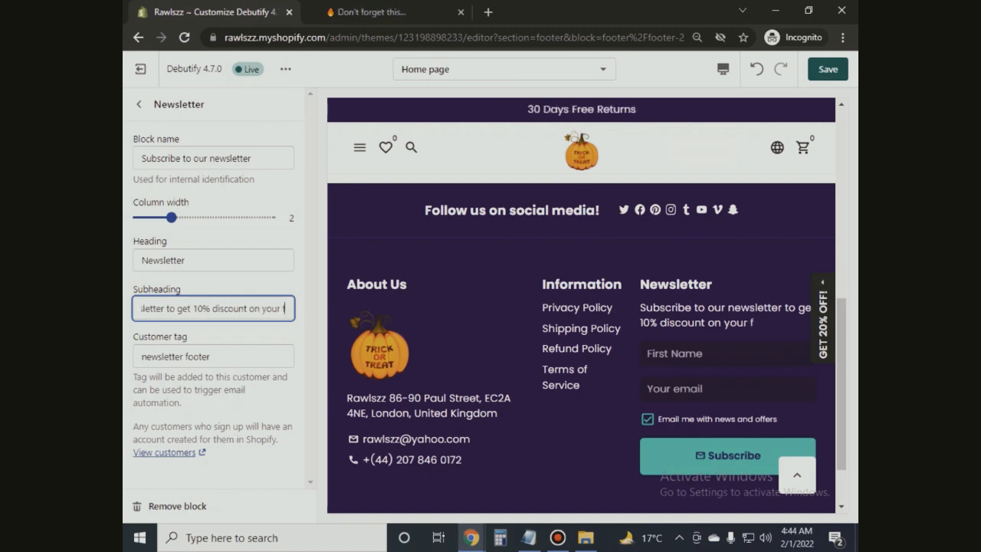
{"action": "type", "text": "irst order"}
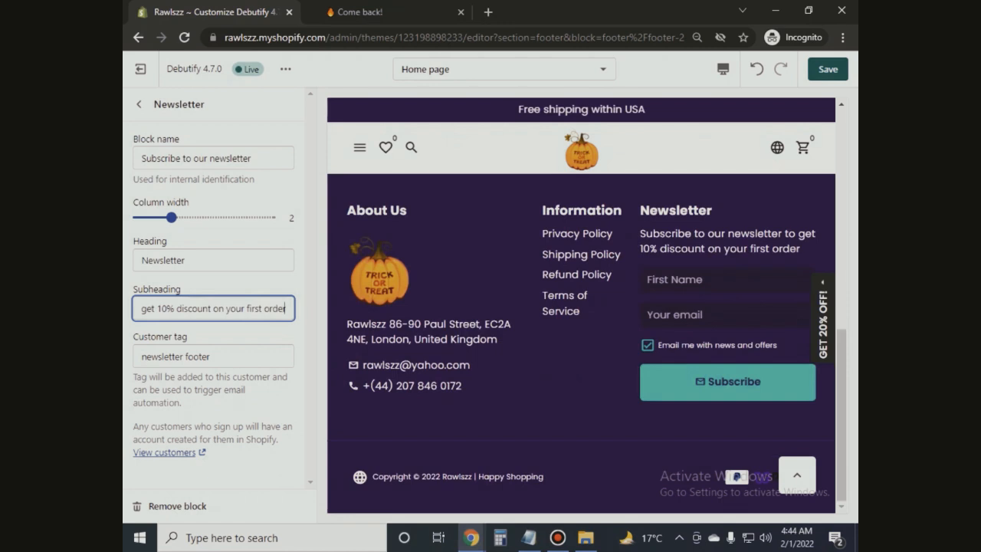
{"action": "left_click", "coordinate": [828, 69]}
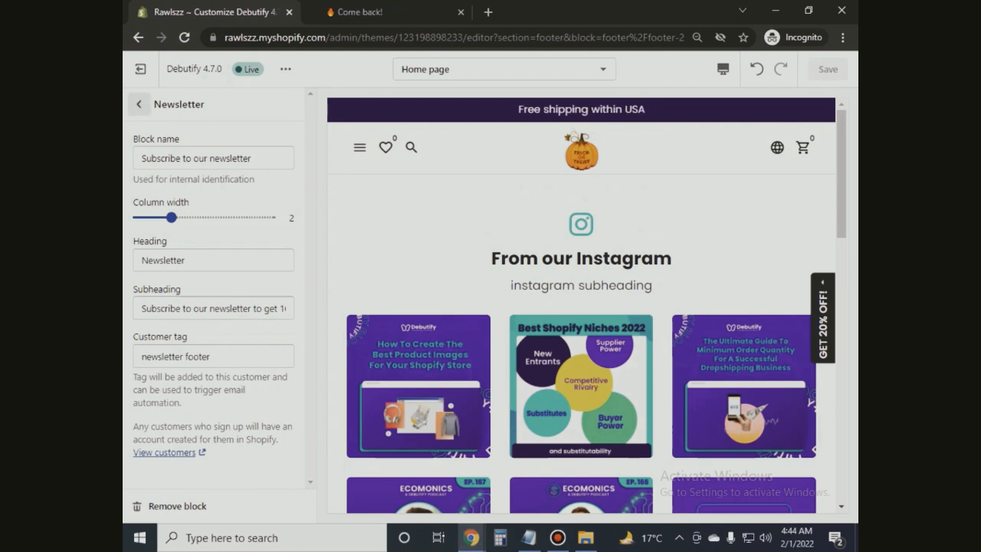
Step: View the live store in a new tab and examine its footer columns, contact details and guarantee section, dismissing the newsletter popup
{"action": "left_click", "coordinate": [285, 68]}
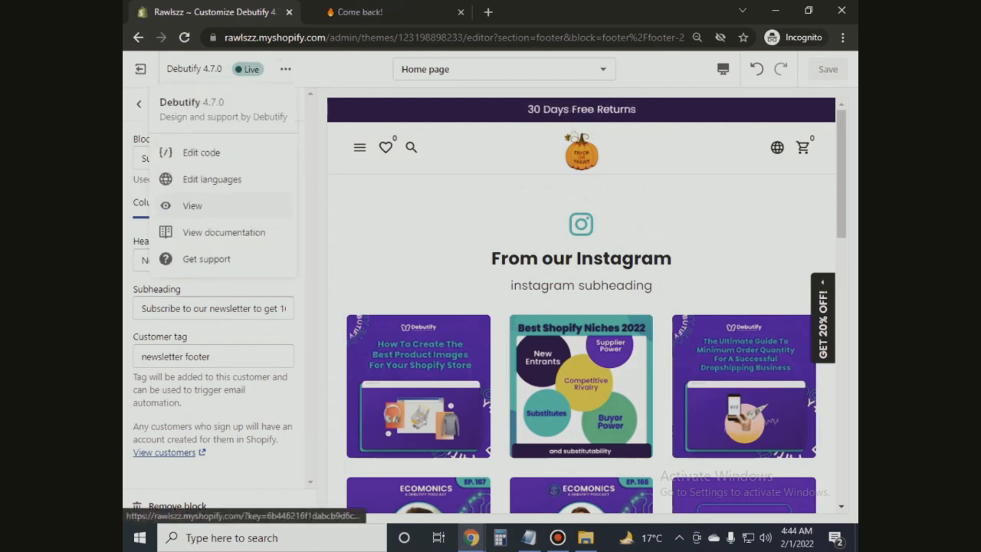
{"action": "left_click", "coordinate": [191, 204]}
{"action": "left_click", "coordinate": [632, 12]}
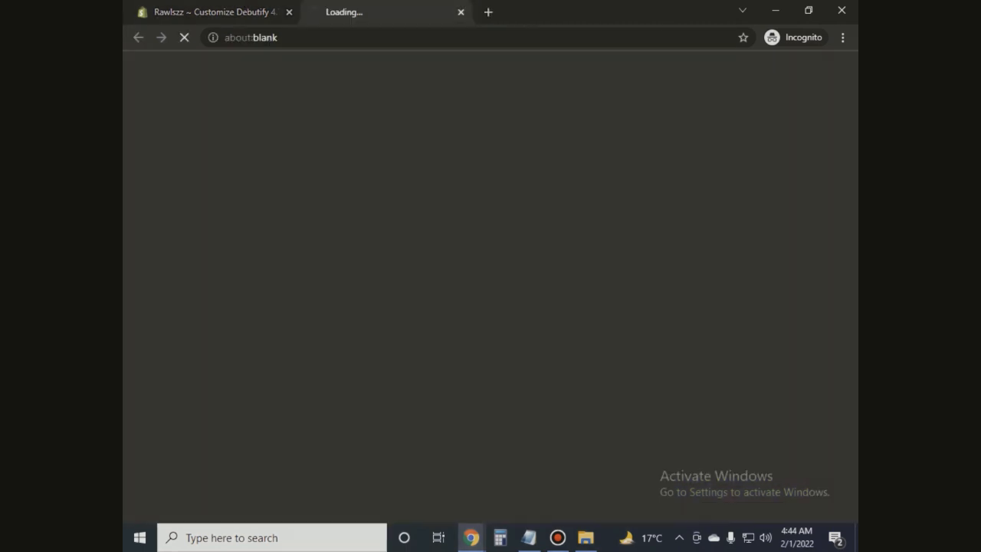
{"action": "scroll", "coordinate": [484, 286], "scroll_direction": "down", "scroll_amount": 5}
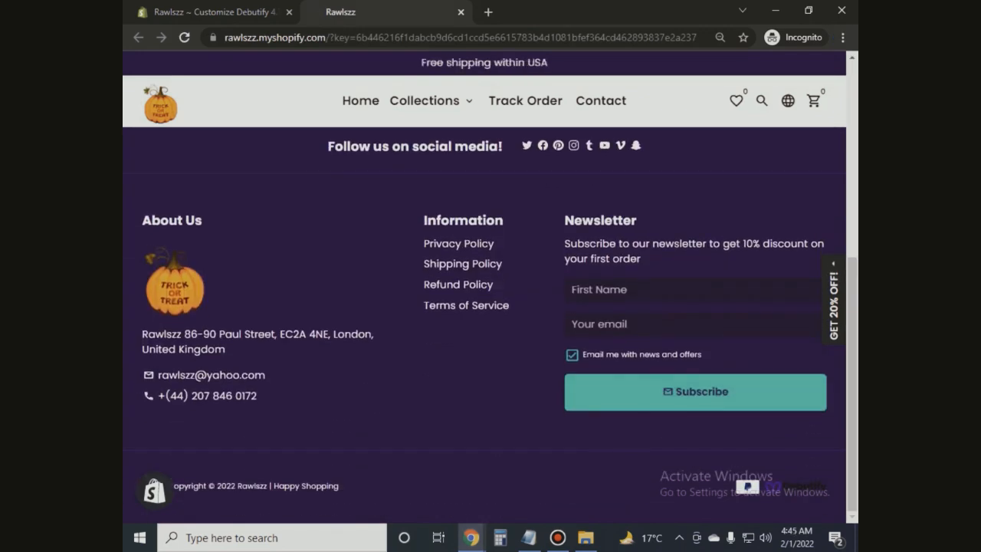
{"action": "left_click_drag", "start_coordinate": [142, 332], "coordinate": [267, 377]}
{"action": "left_click", "coordinate": [299, 383]}
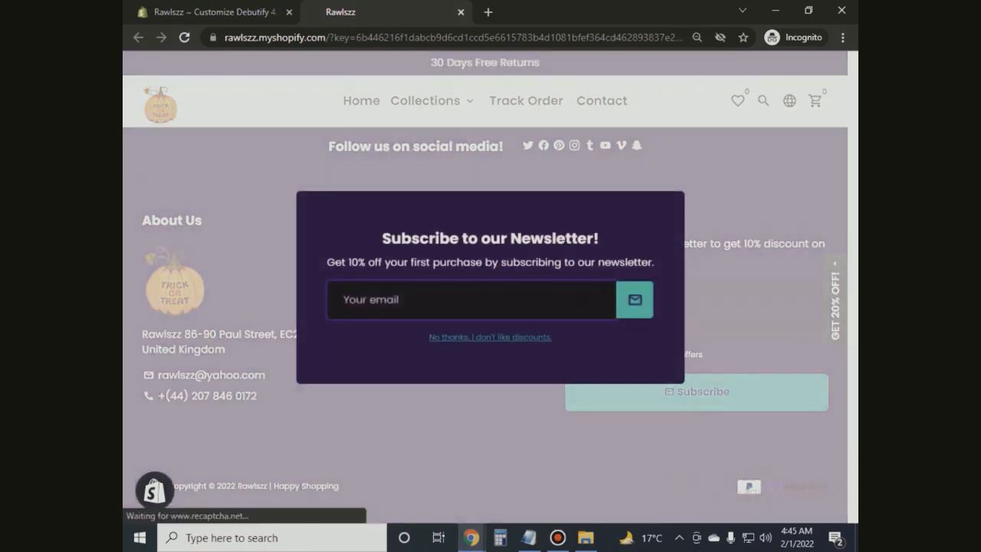
{"action": "key", "text": "Escape"}
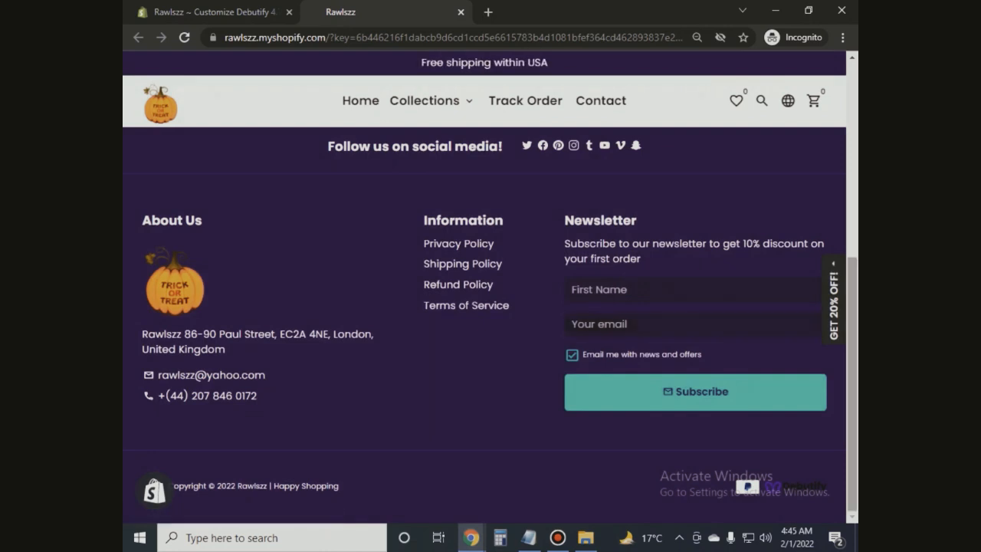
{"action": "scroll", "coordinate": [484, 306], "scroll_direction": "up", "scroll_amount": 5}
{"action": "scroll", "coordinate": [490, 306], "scroll_direction": "down", "scroll_amount": 5}
{"action": "scroll", "coordinate": [491, 307], "scroll_direction": "up", "scroll_amount": 3}
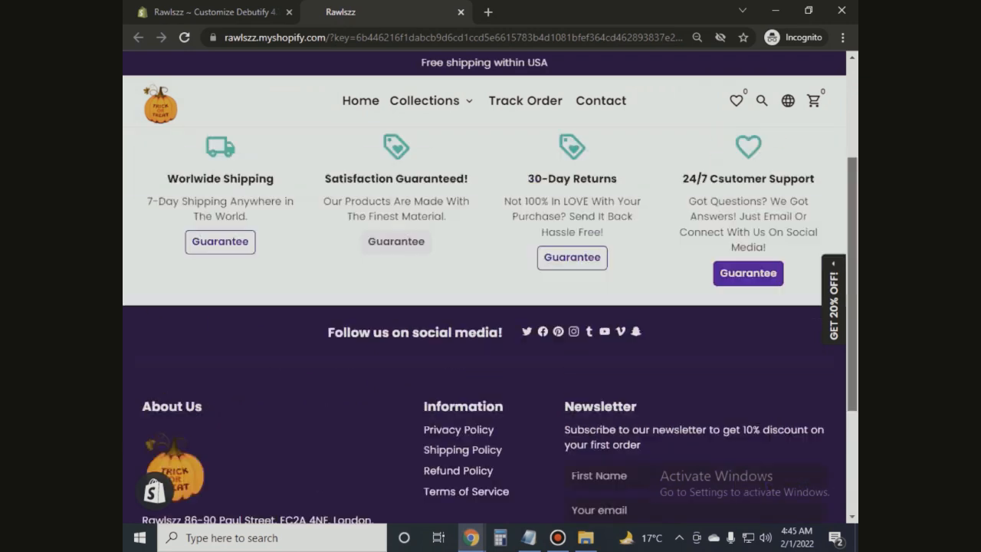
{"action": "scroll", "coordinate": [490, 307], "scroll_direction": "up", "scroll_amount": 3}
Step: Return to the theme editor and turn off the Instagram icon in the Instagram Feed section
{"action": "left_click", "coordinate": [214, 12]}
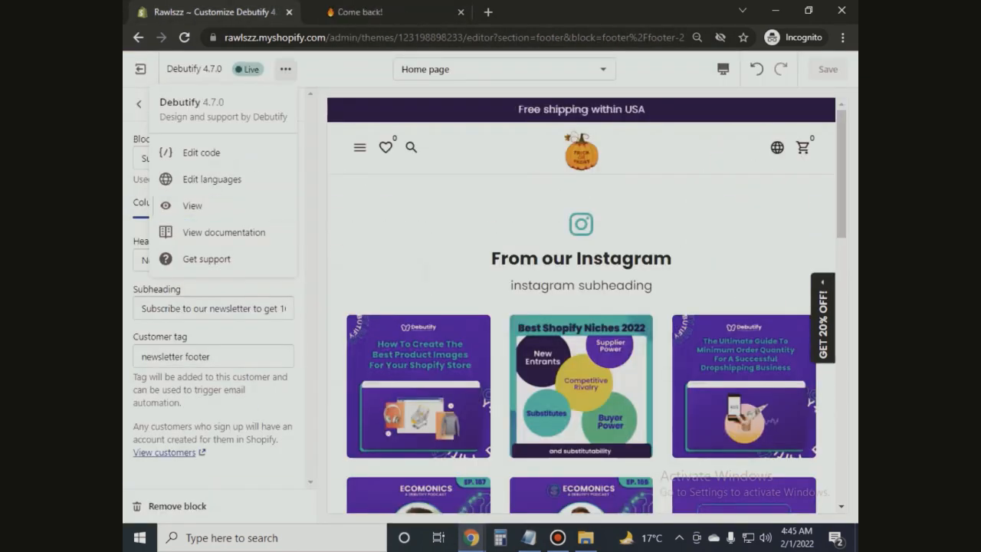
{"action": "left_click", "coordinate": [286, 68]}
{"action": "scroll", "coordinate": [536, 307], "scroll_direction": "down", "scroll_amount": 4}
{"action": "scroll", "coordinate": [521, 299], "scroll_direction": "up", "scroll_amount": 1}
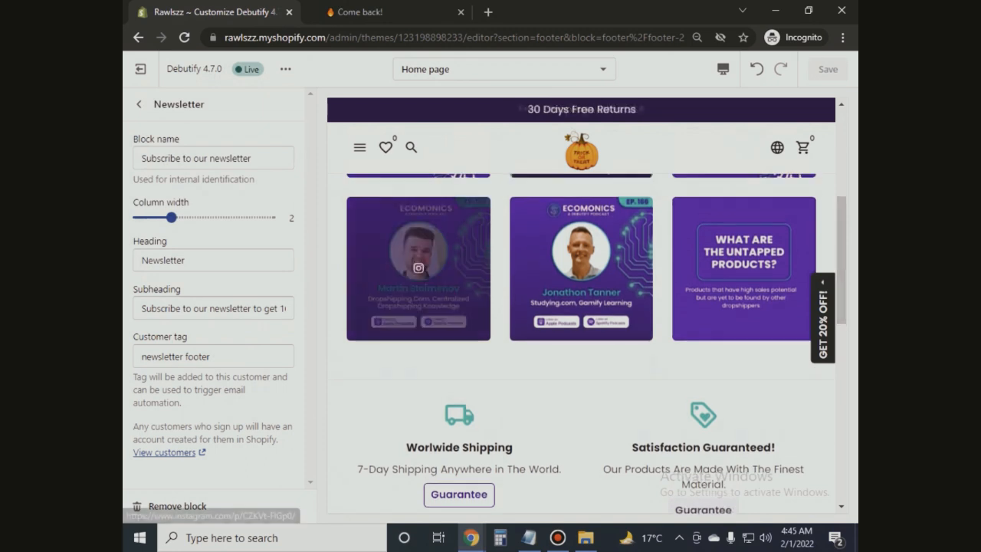
{"action": "left_click", "coordinate": [138, 105]}
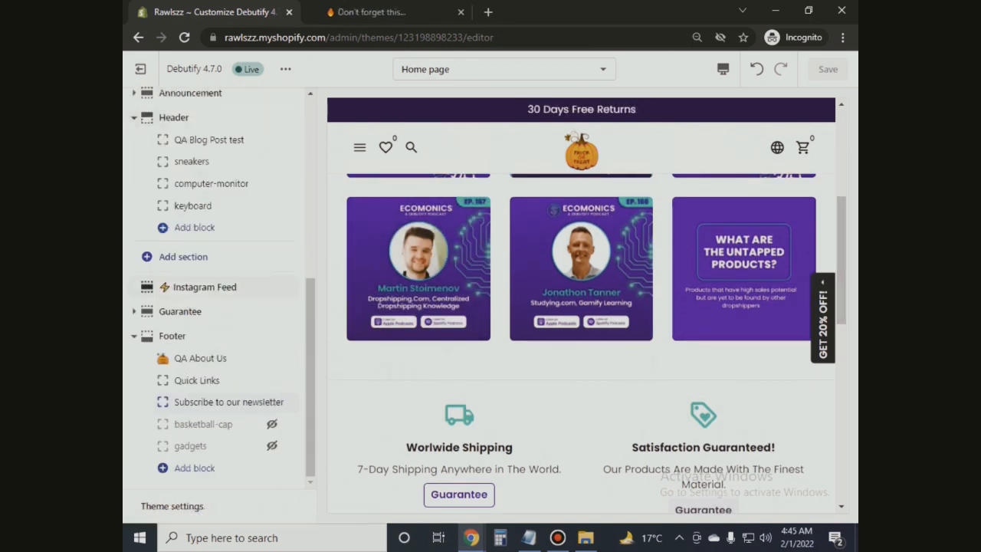
{"action": "left_click", "coordinate": [204, 286]}
{"action": "left_click", "coordinate": [139, 253]}
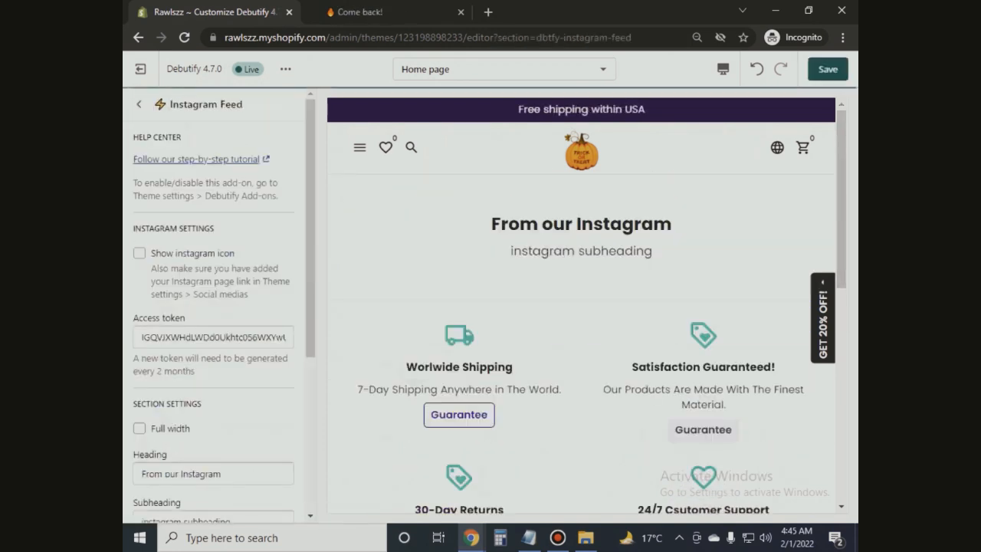
{"action": "left_click_drag", "start_coordinate": [311, 237], "coordinate": [310, 295]}
{"action": "scroll", "coordinate": [214, 307], "scroll_direction": "up", "scroll_amount": 3}
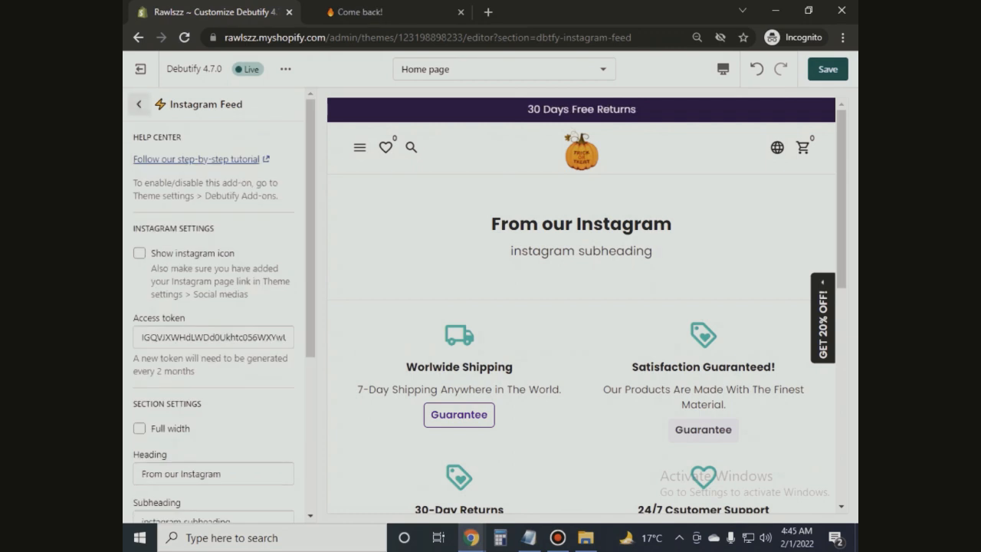
Step: Turn off the Instagram Feed add-on in the Instagram Feed section's theme settings and save the theme
{"action": "left_click", "coordinate": [138, 104]}
{"action": "left_click", "coordinate": [204, 287]}
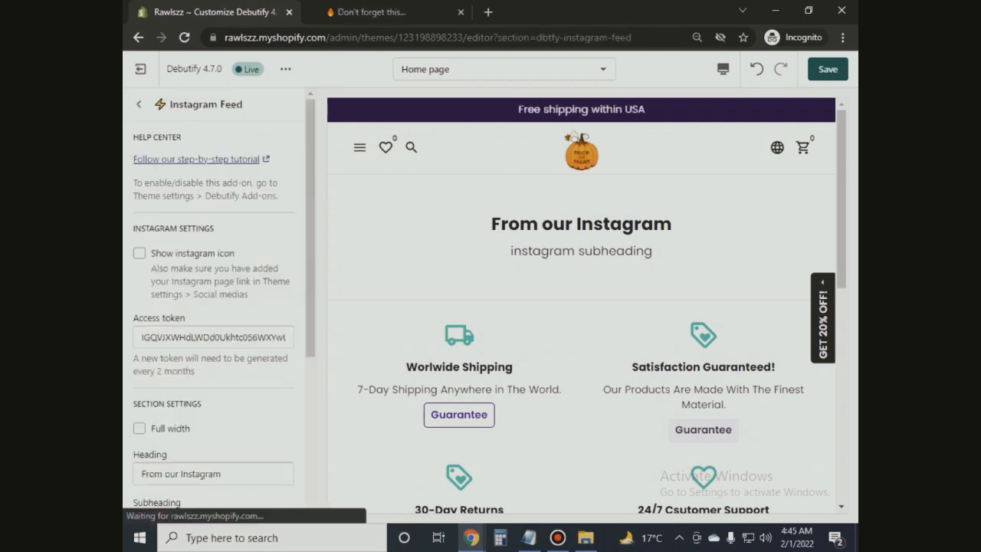
{"action": "scroll", "coordinate": [214, 307], "scroll_direction": "down", "scroll_amount": 5}
{"action": "left_click", "coordinate": [215, 496]}
{"action": "left_click_drag", "start_coordinate": [310, 444], "coordinate": [310, 479]}
{"action": "left_click", "coordinate": [139, 463]}
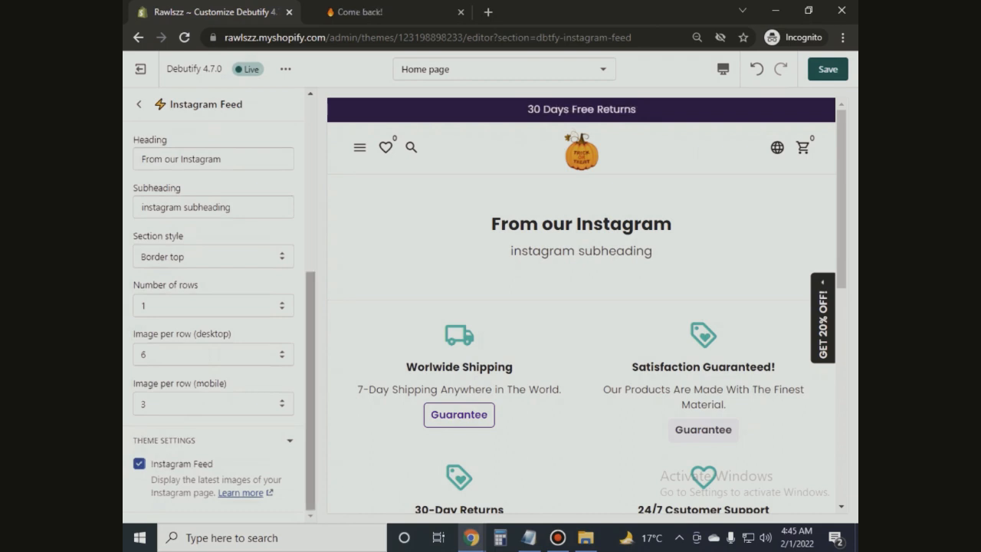
{"action": "scroll", "coordinate": [215, 307], "scroll_direction": "up", "scroll_amount": 10}
{"action": "left_click", "coordinate": [138, 104]}
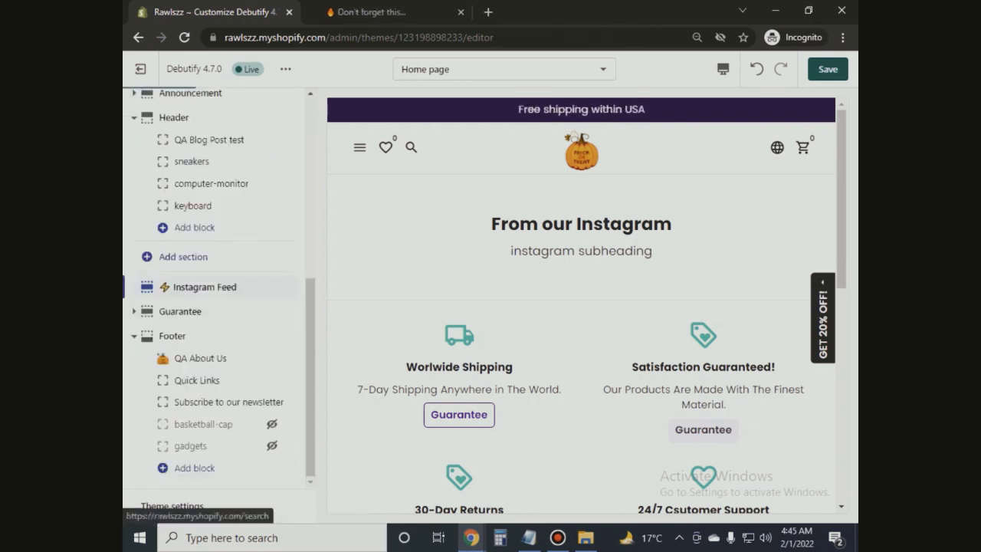
{"action": "mouse_move", "coordinate": [841, 199]}
{"action": "left_mouse_down"}
{"action": "mouse_move", "coordinate": [841, 410]}
{"action": "mouse_move", "coordinate": [841, 199]}
{"action": "left_mouse_up"}
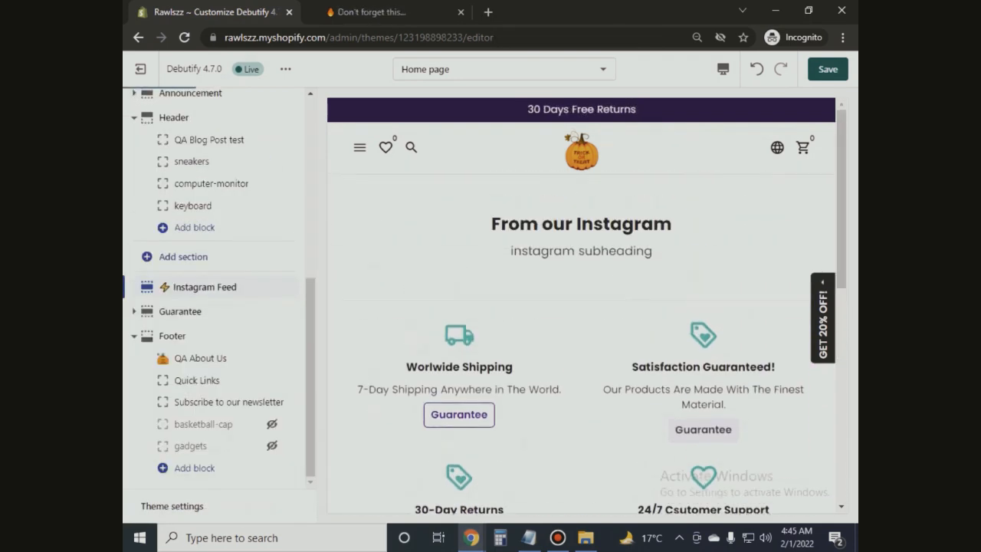
{"action": "left_click", "coordinate": [827, 69]}
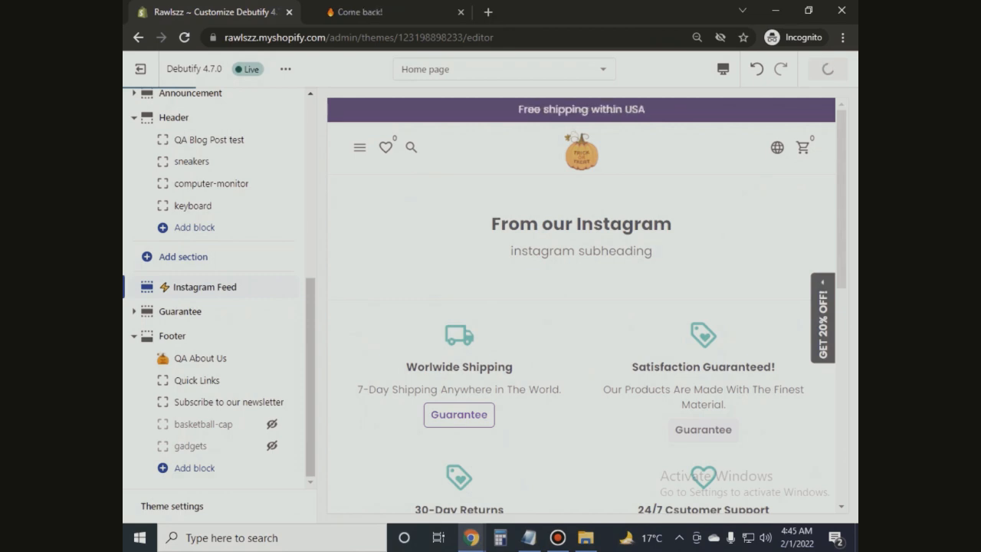
{"action": "left_click", "coordinate": [204, 287]}
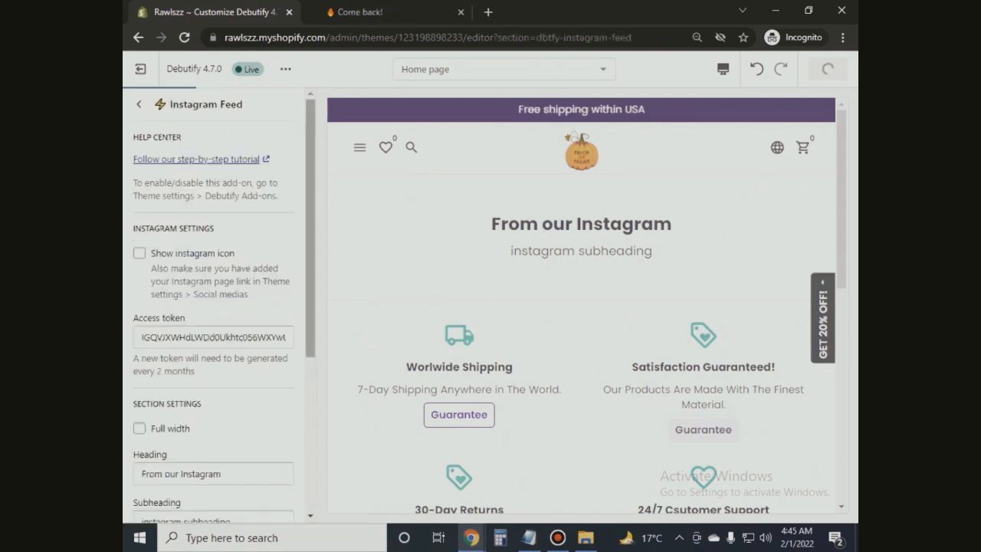
{"action": "left_click_drag", "start_coordinate": [311, 268], "coordinate": [311, 423]}
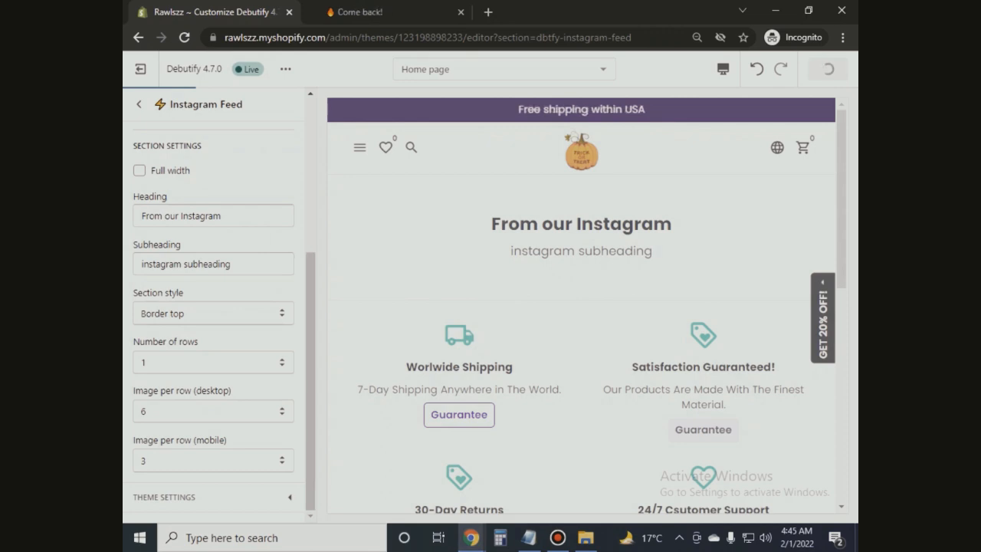
{"action": "left_click_drag", "start_coordinate": [310, 383], "coordinate": [311, 259]}
{"action": "left_click", "coordinate": [139, 104]}
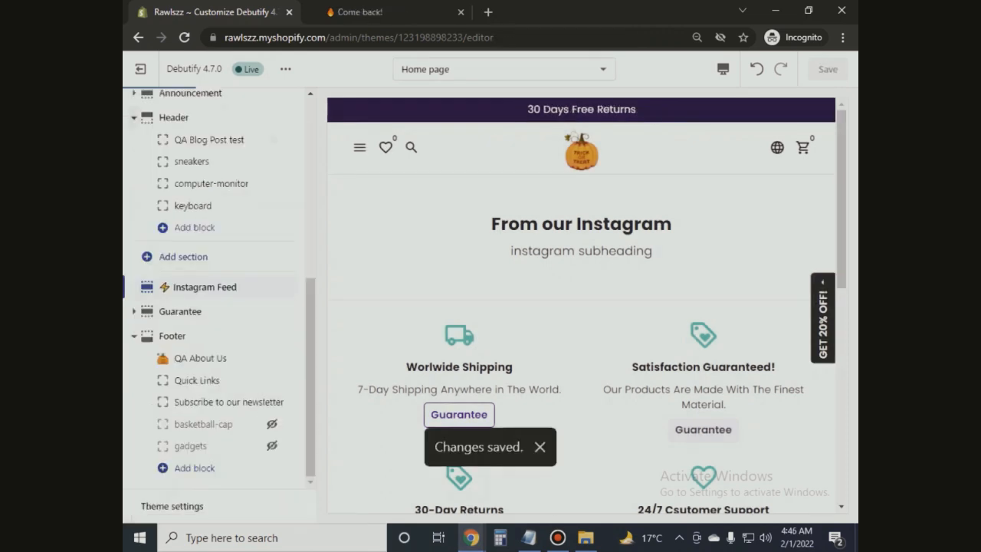
Step: View the live store's home page and Track Order page, dismiss the newsletter popup, and close the preview to return to the theme editor
{"action": "left_click_drag", "start_coordinate": [310, 352], "coordinate": [310, 173]}
{"action": "left_click", "coordinate": [285, 69]}
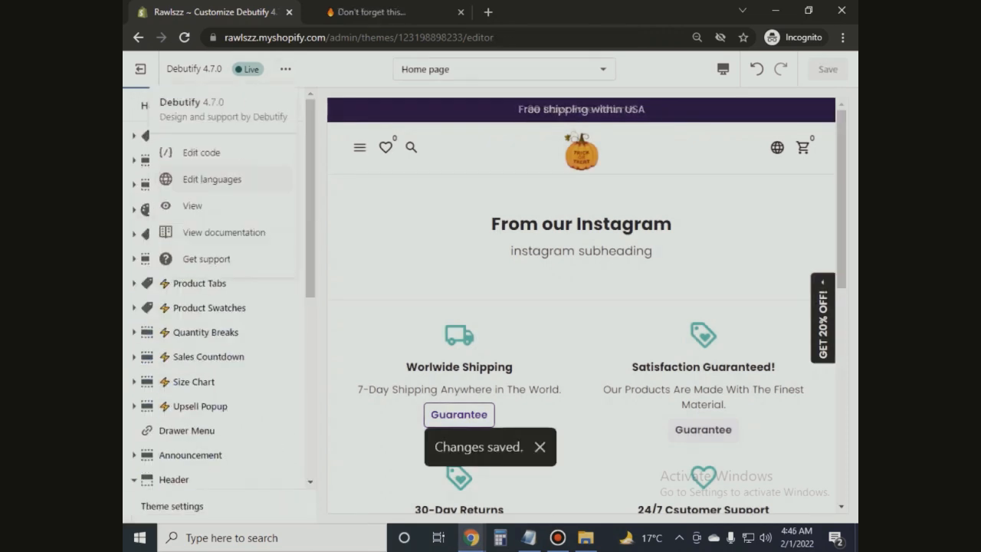
{"action": "left_click", "coordinate": [188, 204]}
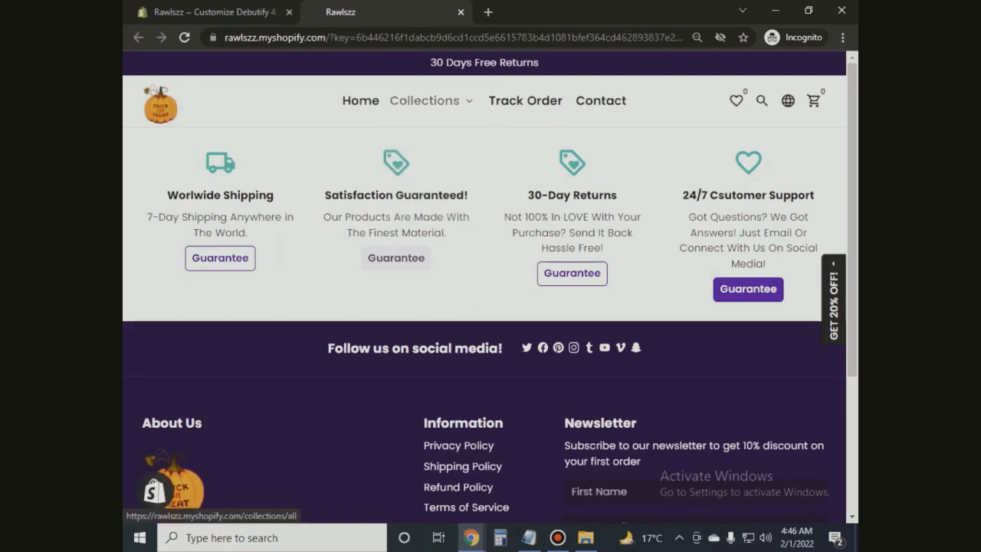
{"action": "mouse_move", "coordinate": [424, 101]}
{"action": "left_click", "coordinate": [427, 156]}
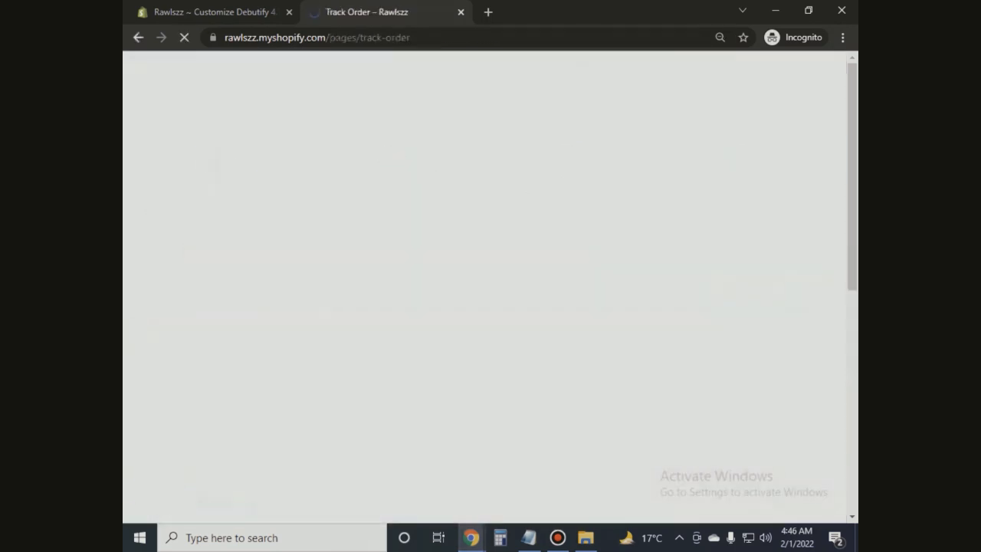
{"action": "scroll", "coordinate": [484, 307], "scroll_direction": "down", "scroll_amount": 3}
{"action": "scroll", "coordinate": [484, 306], "scroll_direction": "up", "scroll_amount": 3}
{"action": "left_click", "coordinate": [138, 38]}
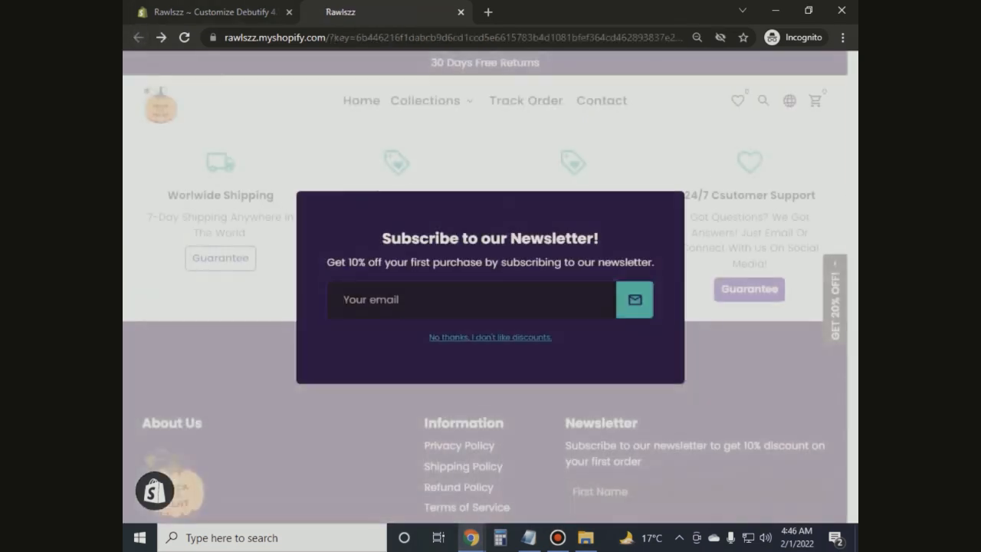
{"action": "left_click", "coordinate": [490, 337]}
{"action": "key", "text": "ctrl+Tab"}
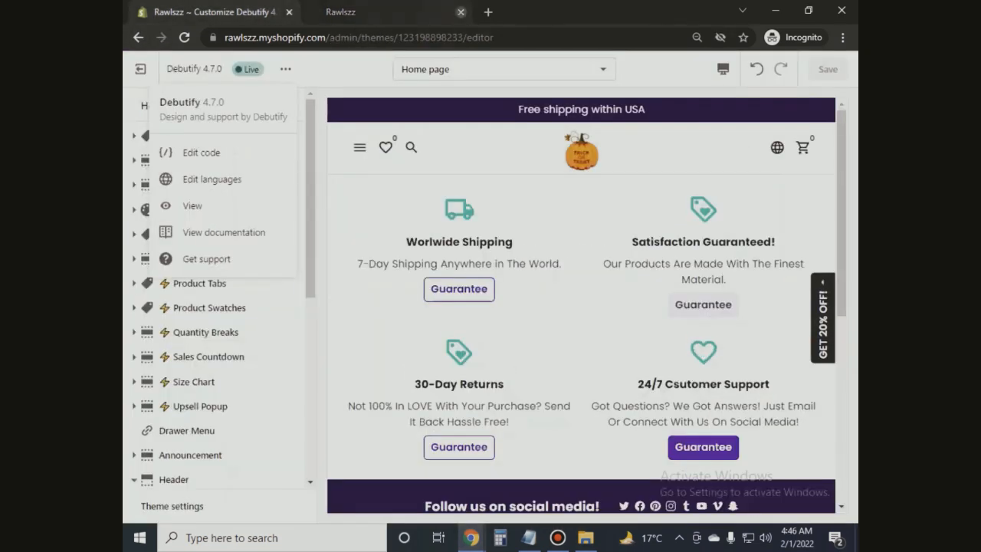
{"action": "left_click", "coordinate": [460, 13]}
Step: Set the media size of the Guarantee section to Large
{"action": "left_click_drag", "start_coordinate": [311, 184], "coordinate": [311, 378]}
{"action": "left_click", "coordinate": [285, 69]}
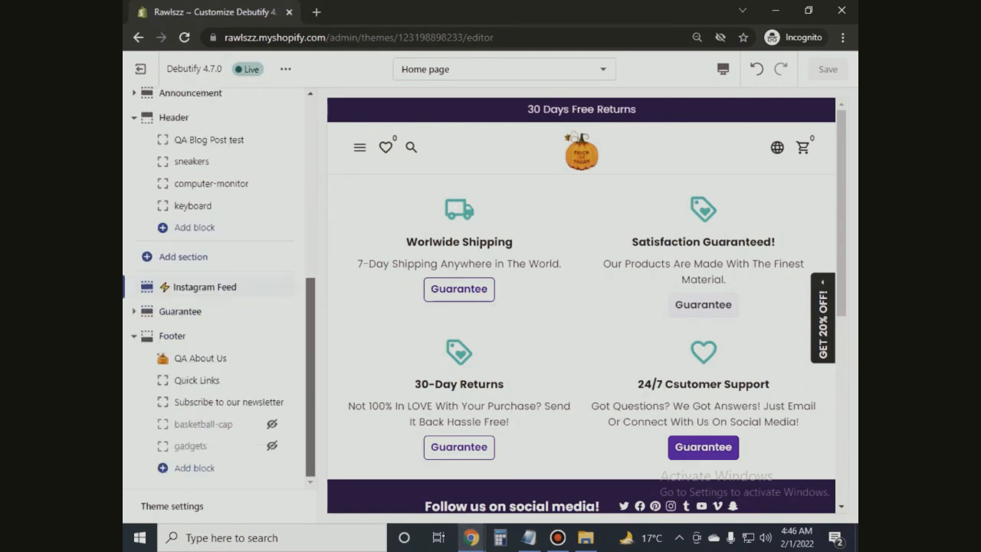
{"action": "left_click", "coordinate": [180, 311]}
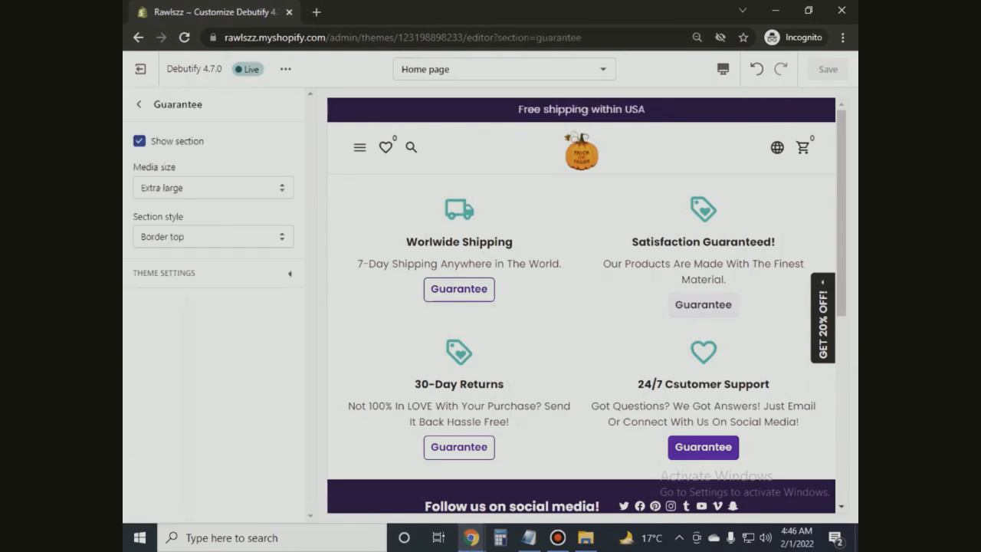
{"action": "left_click", "coordinate": [213, 188]}
{"action": "left_click", "coordinate": [184, 229]}
{"action": "left_click", "coordinate": [213, 188]}
{"action": "left_click", "coordinate": [184, 241]}
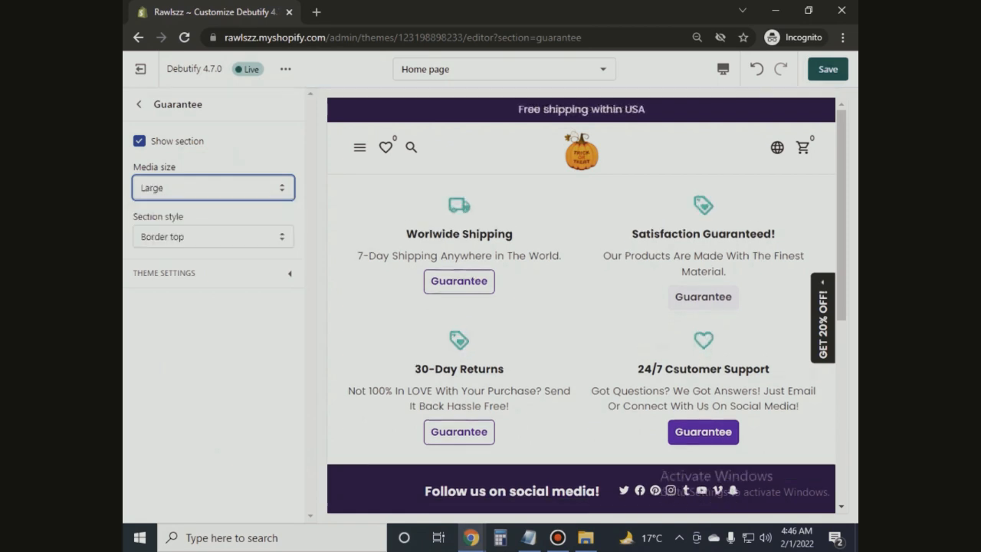
{"action": "left_click", "coordinate": [139, 104]}
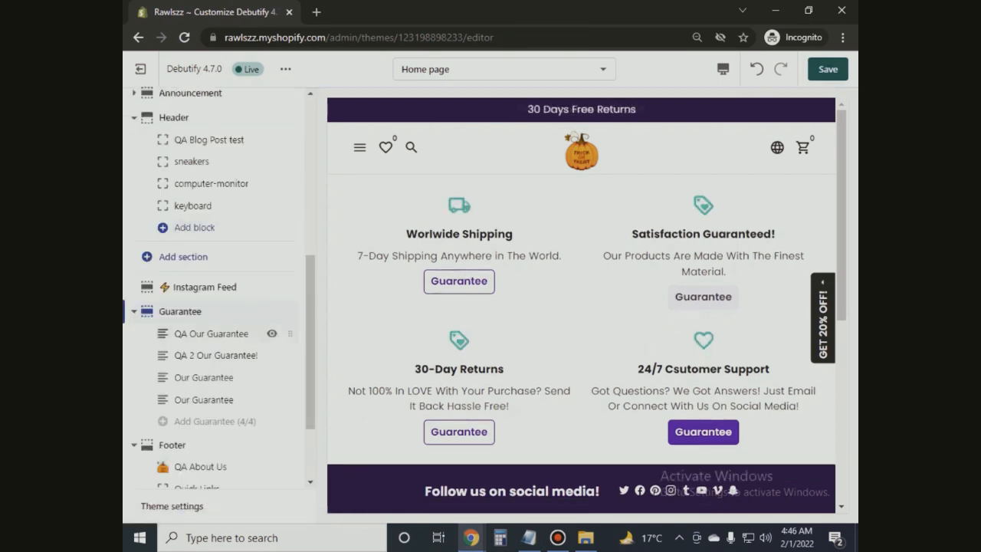
Step: Replace the text of the QA Our Guarantee block with "Fast Shipping"
{"action": "left_click", "coordinate": [211, 333]}
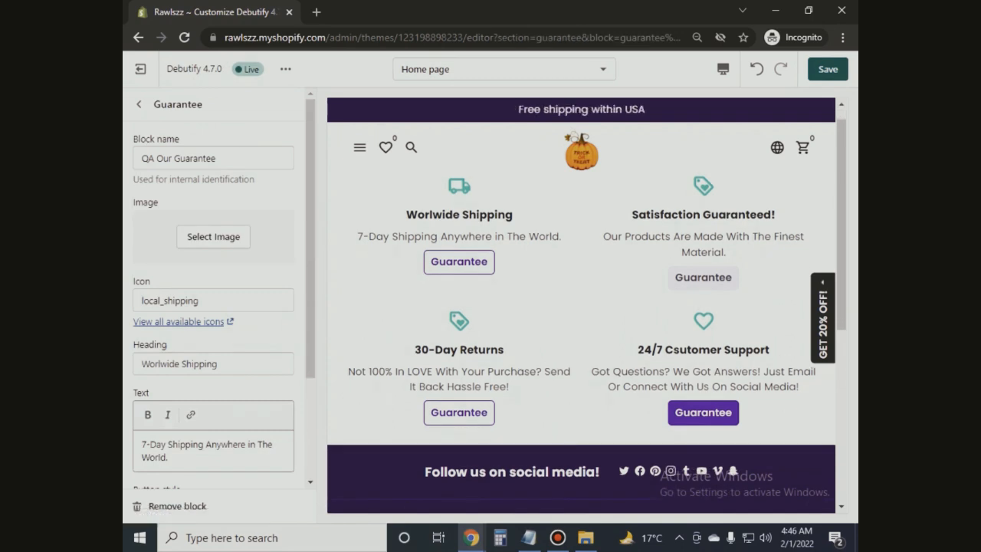
{"action": "scroll", "coordinate": [213, 306], "scroll_direction": "down", "scroll_amount": 2}
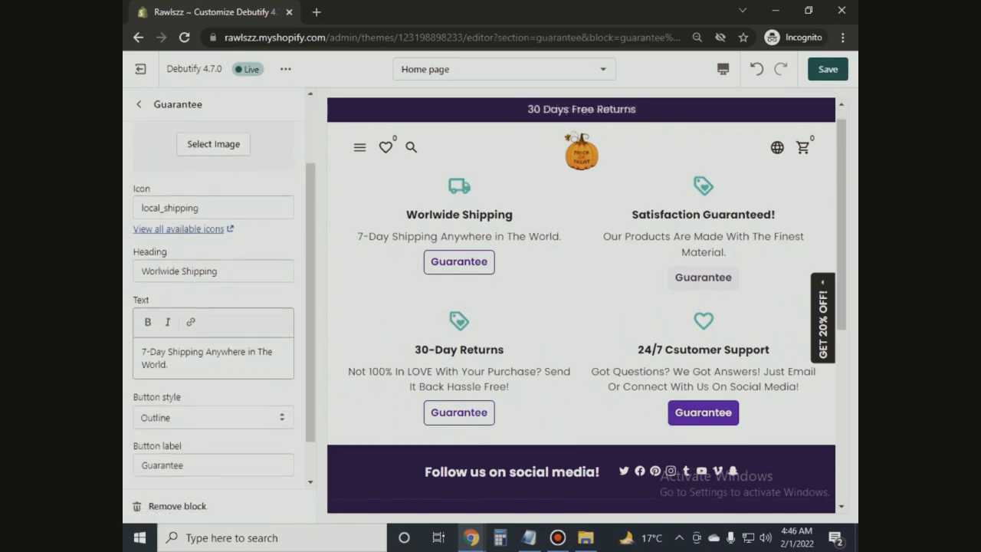
{"action": "triple_click", "coordinate": [206, 353]}
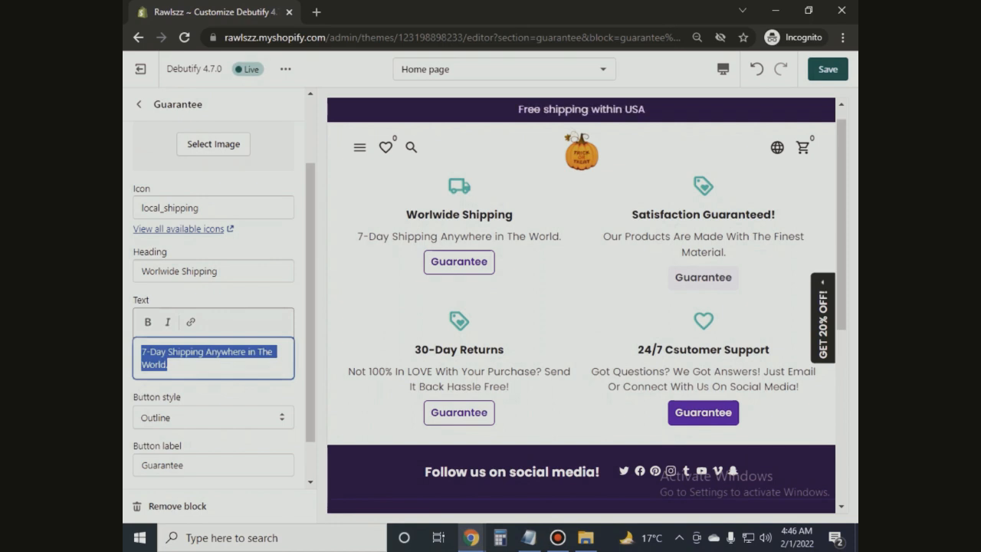
{"action": "key", "text": "BackSpace"}
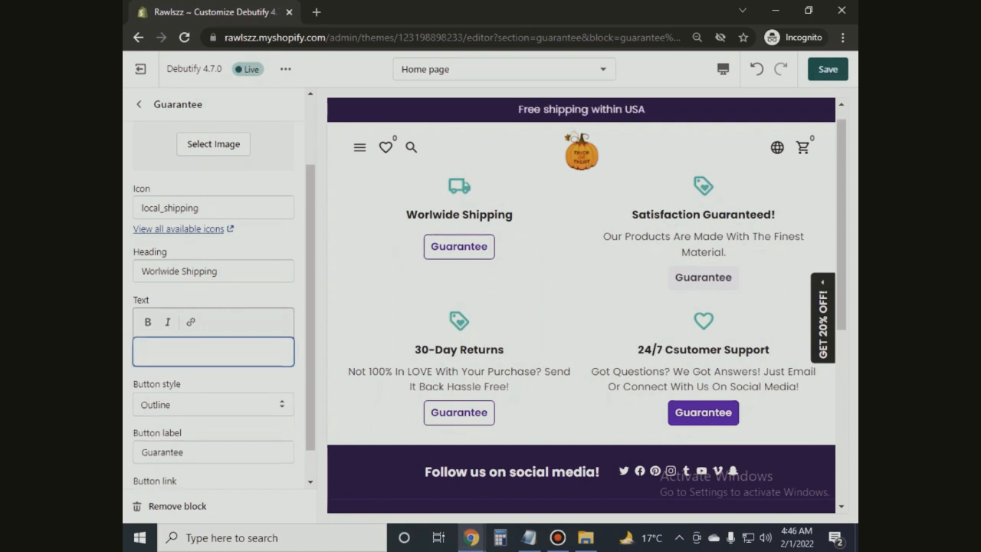
{"action": "type", "text": "Free Sh"}
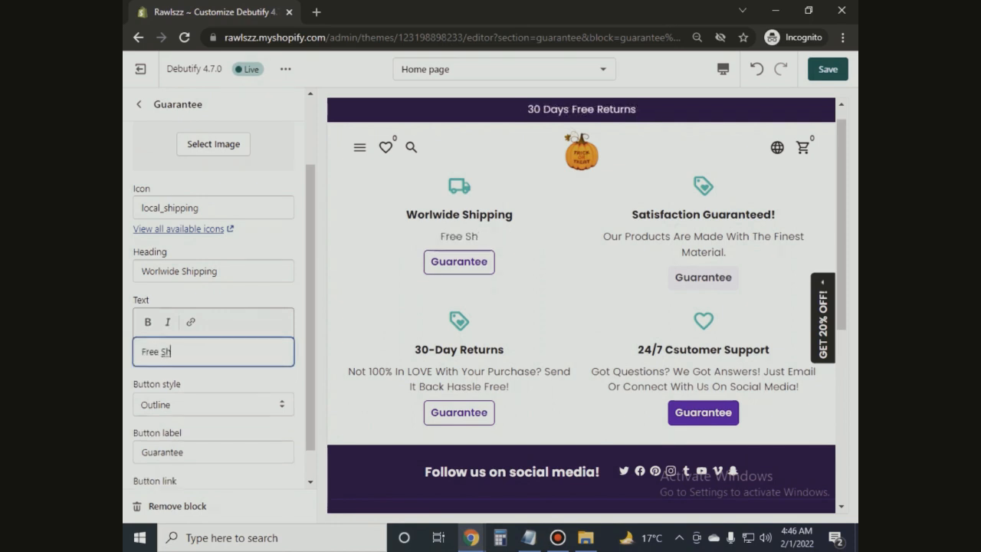
{"action": "type", "text": "Fast"}
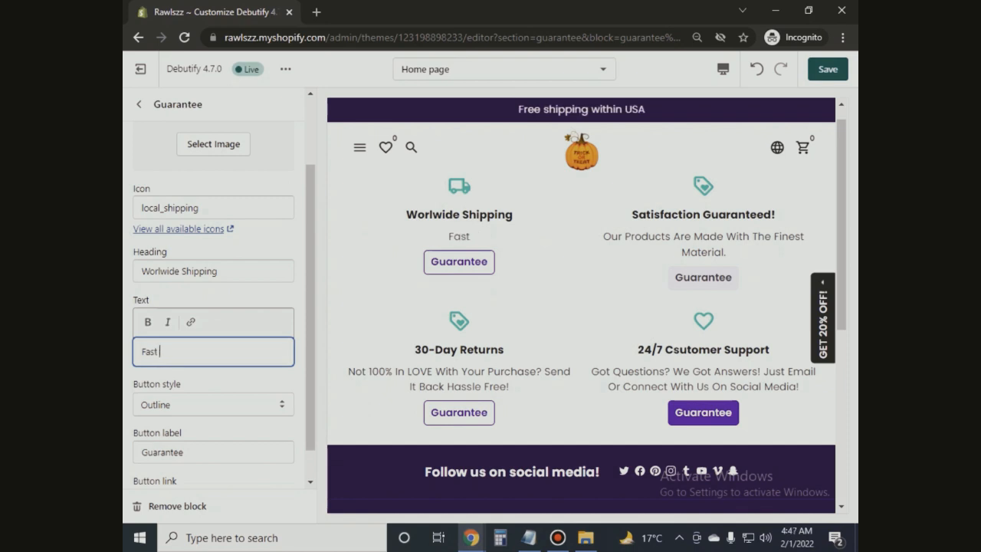
{"action": "type", "text": " Shipping"}
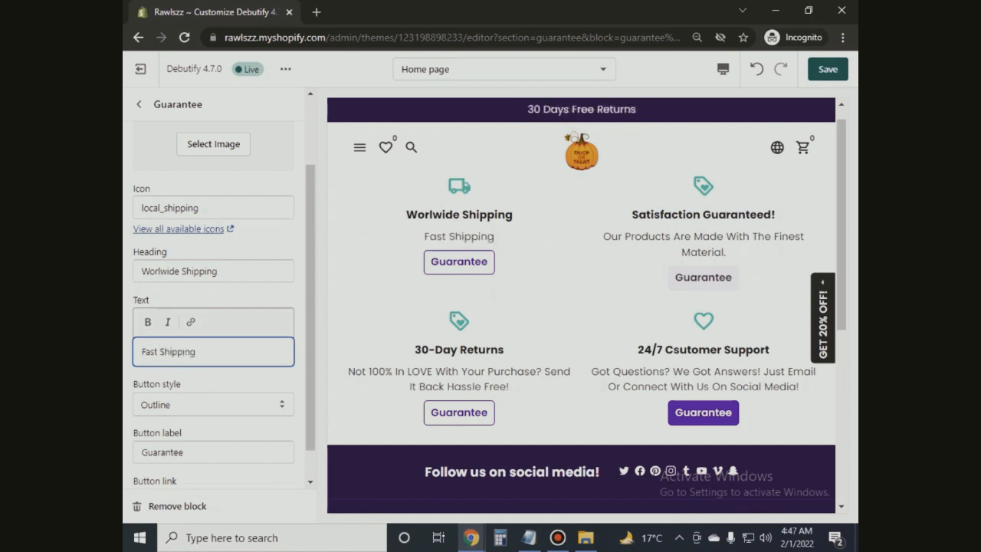
Step: Clear the button label of the QA Our Guarantee block
{"action": "key", "text": "Tab"}
{"action": "key", "text": "Tab"}
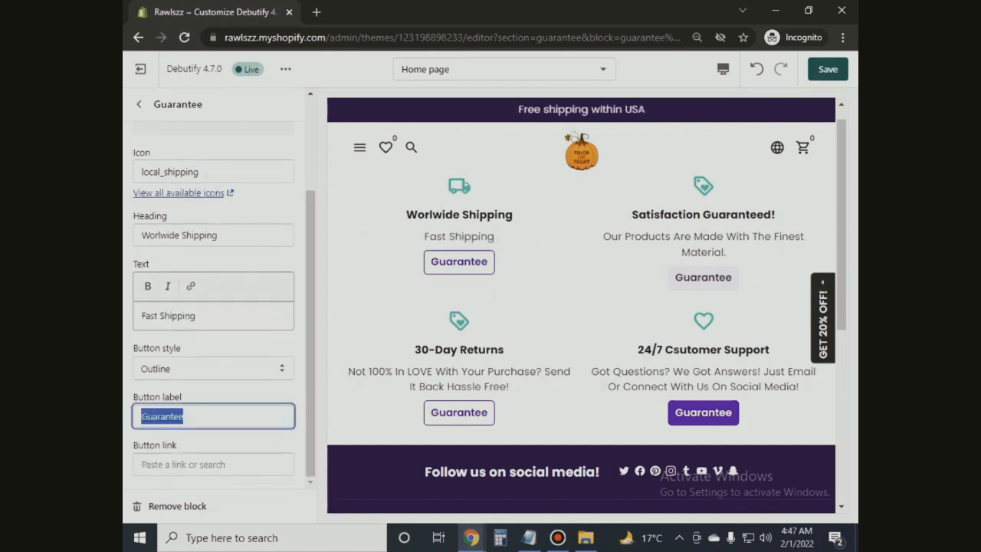
{"action": "key", "text": "BackSpace"}
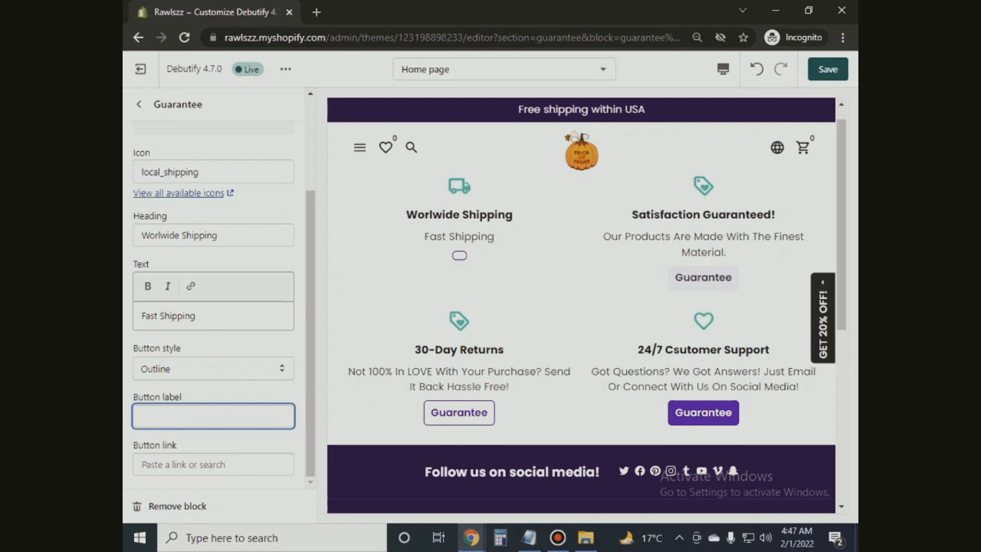
{"action": "left_click", "coordinate": [322, 398]}
Step: Replace the QA Our Guarantee block's heading with "Fast Shipping" copied from its text, and leave the text empty
{"action": "triple_click", "coordinate": [165, 316]}
{"action": "right_click", "coordinate": [165, 317]}
{"action": "left_click", "coordinate": [201, 141]}
{"action": "triple_click", "coordinate": [168, 234]}
{"action": "right_click", "coordinate": [168, 232]}
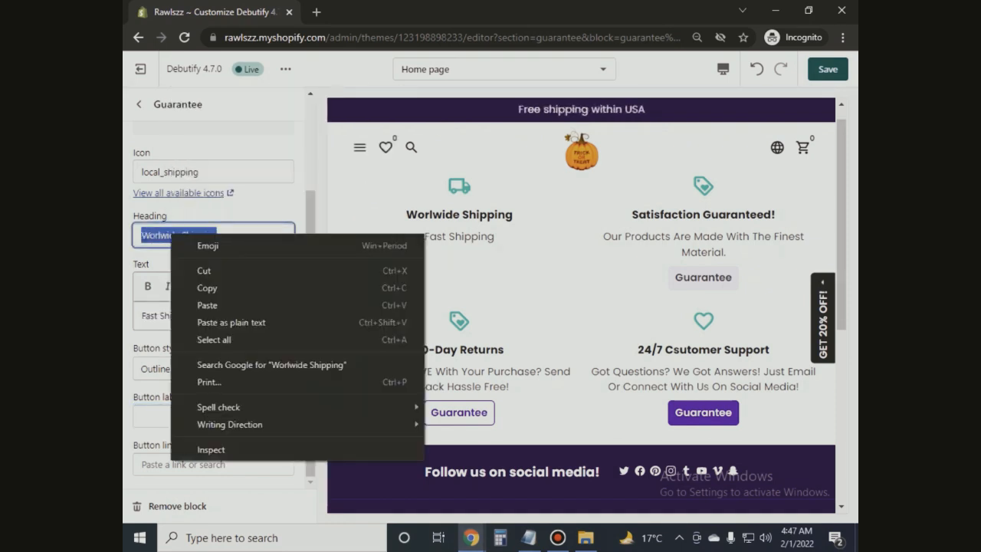
{"action": "left_click", "coordinate": [200, 302]}
{"action": "triple_click", "coordinate": [167, 314]}
{"action": "key", "text": "BackSpace"}
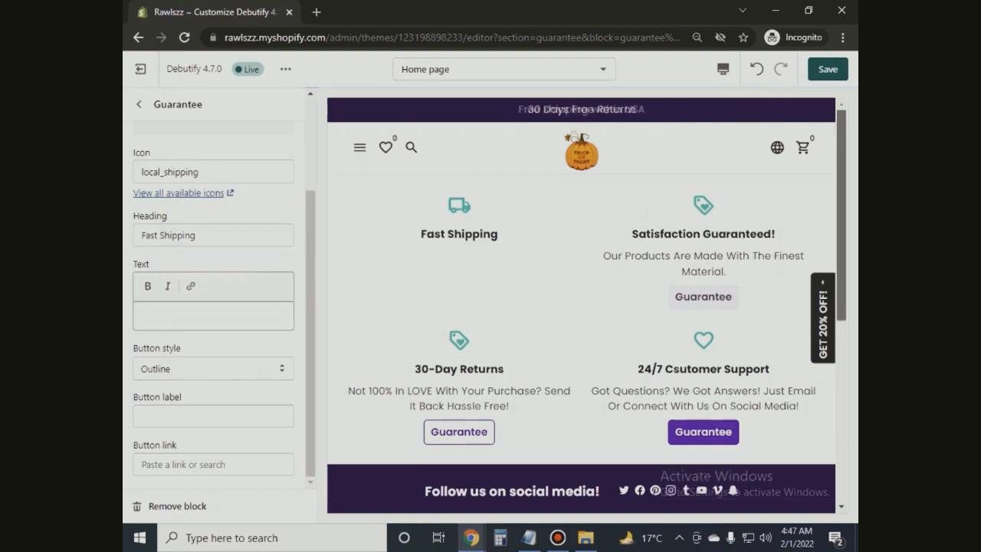
{"action": "left_click", "coordinate": [139, 103]}
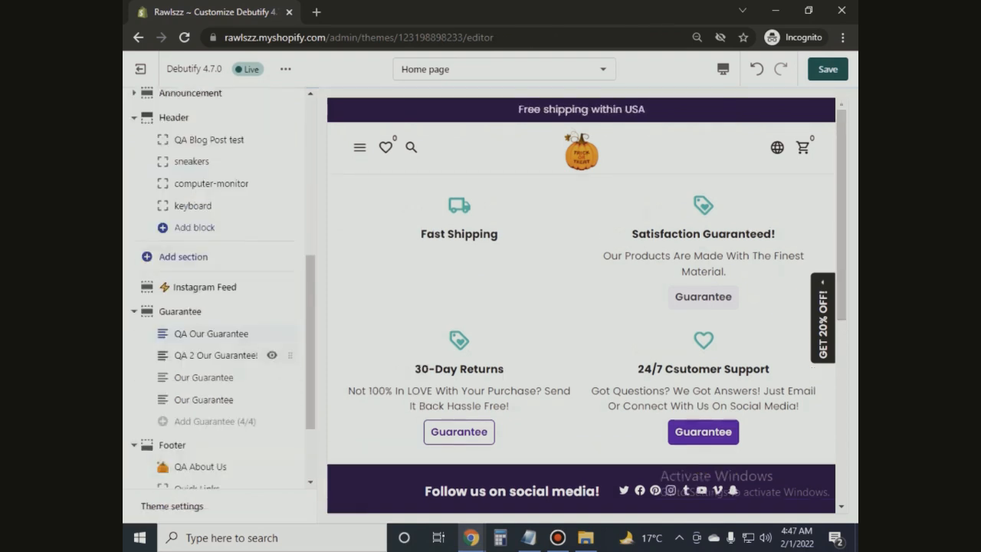
Step: Remove the product button link and clear the button label of the QA 2 Our Guarantee! block
{"action": "left_click", "coordinate": [215, 355]}
{"action": "scroll", "coordinate": [214, 355], "scroll_direction": "down", "scroll_amount": 2}
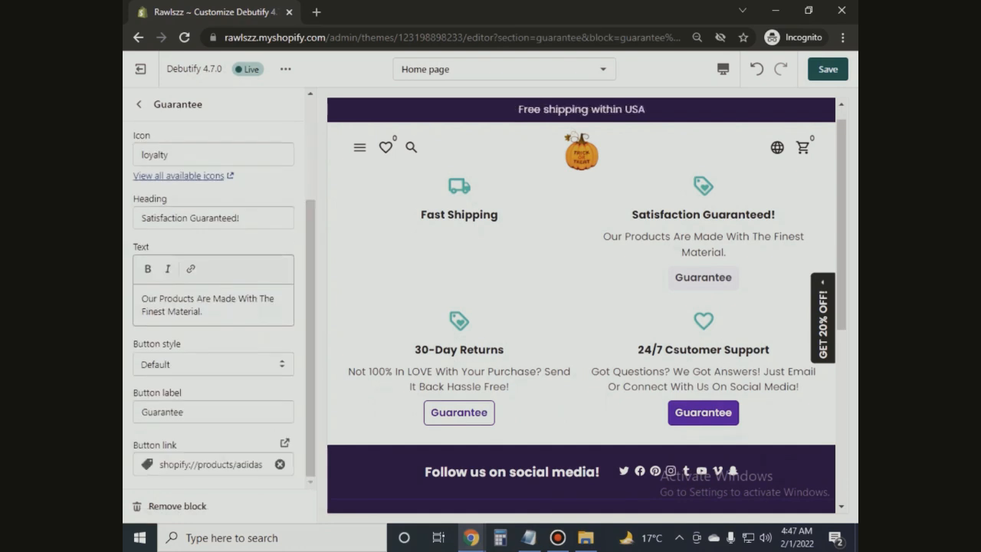
{"action": "left_click", "coordinate": [279, 464]}
{"action": "left_click", "coordinate": [299, 433]}
{"action": "double_click", "coordinate": [163, 414]}
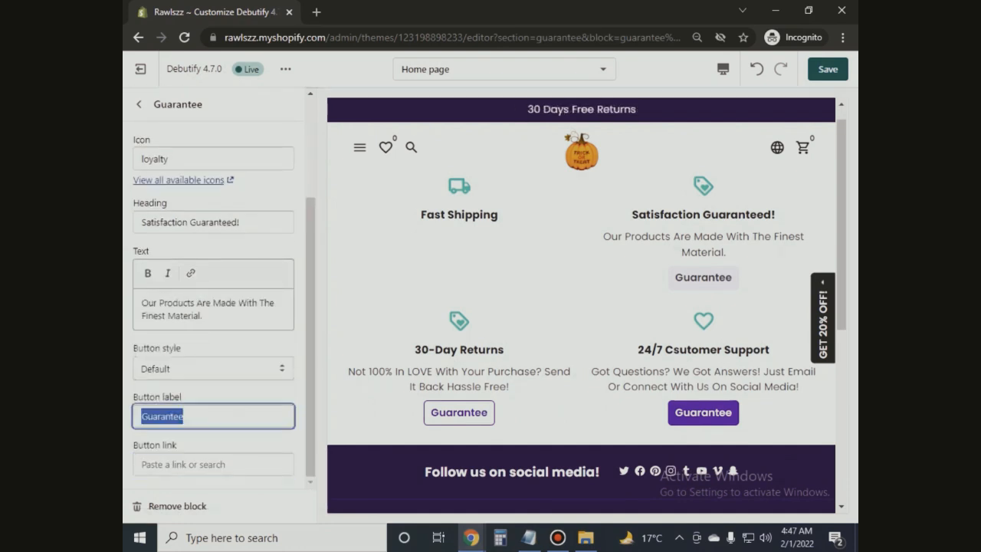
{"action": "key", "text": "BackSpace"}
Step: Clear the QA 2 Our Guarantee! block's text and change its heading to "High Quality Products"
{"action": "triple_click", "coordinate": [203, 309]}
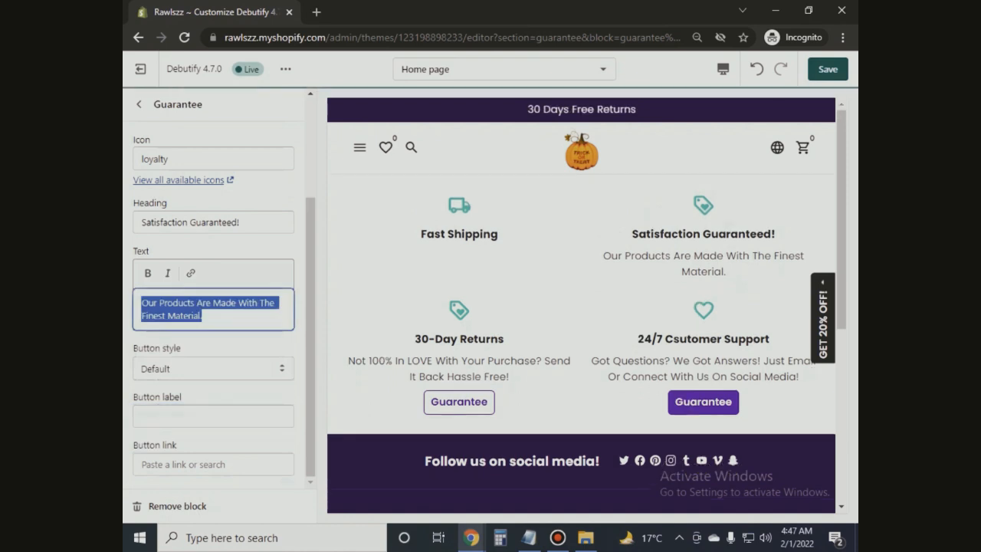
{"action": "key", "text": "BackSpace"}
{"action": "left_click_drag", "start_coordinate": [311, 326], "coordinate": [310, 288]}
{"action": "triple_click", "coordinate": [203, 287]}
{"action": "key", "text": "BackSpace"}
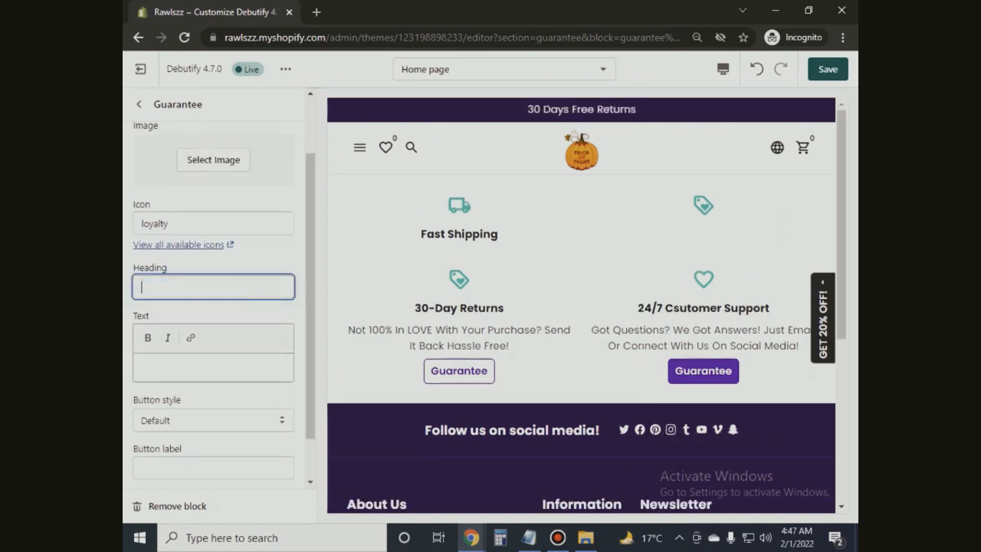
{"action": "type", "text": "High"}
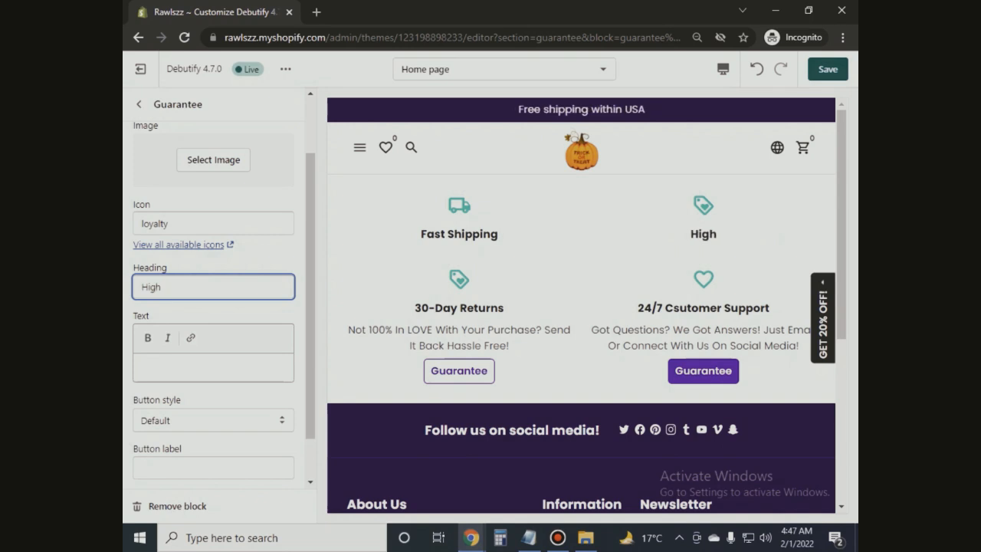
{"action": "type", "text": "h Quality Products"}
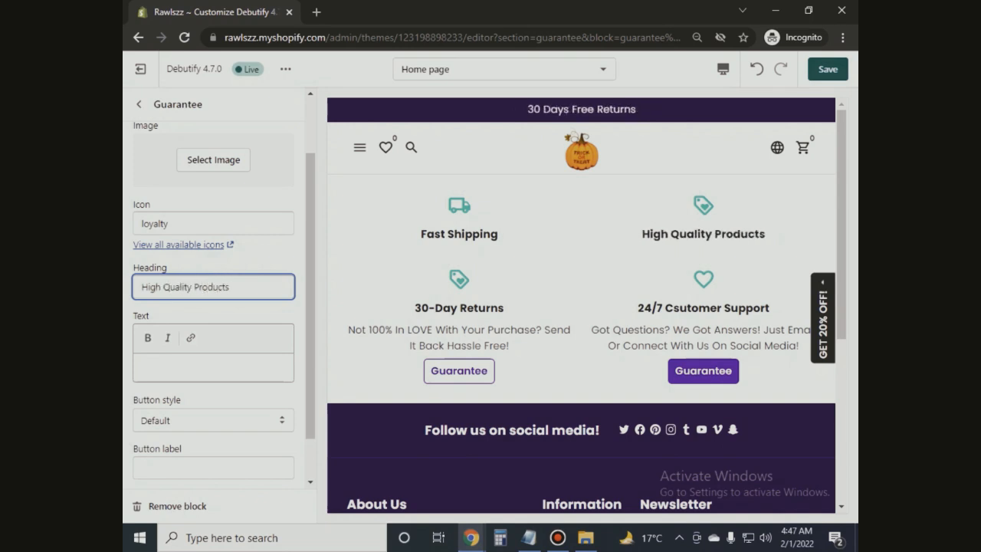
Step: Clear the text and the button label of the "30-Day Returns" Our Guarantee block
{"action": "left_click", "coordinate": [264, 254]}
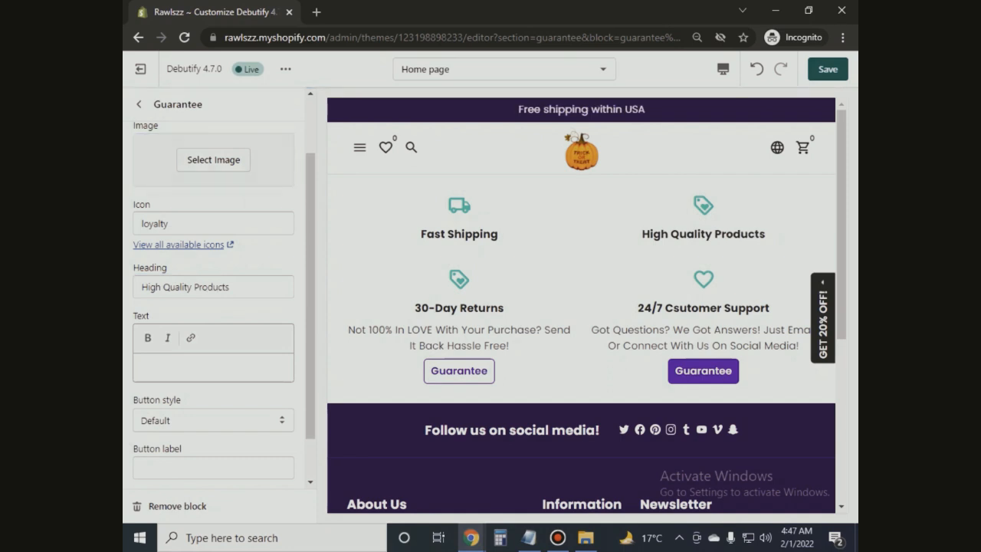
{"action": "left_click_drag", "start_coordinate": [310, 257], "coordinate": [310, 201]}
{"action": "left_click", "coordinate": [139, 104]}
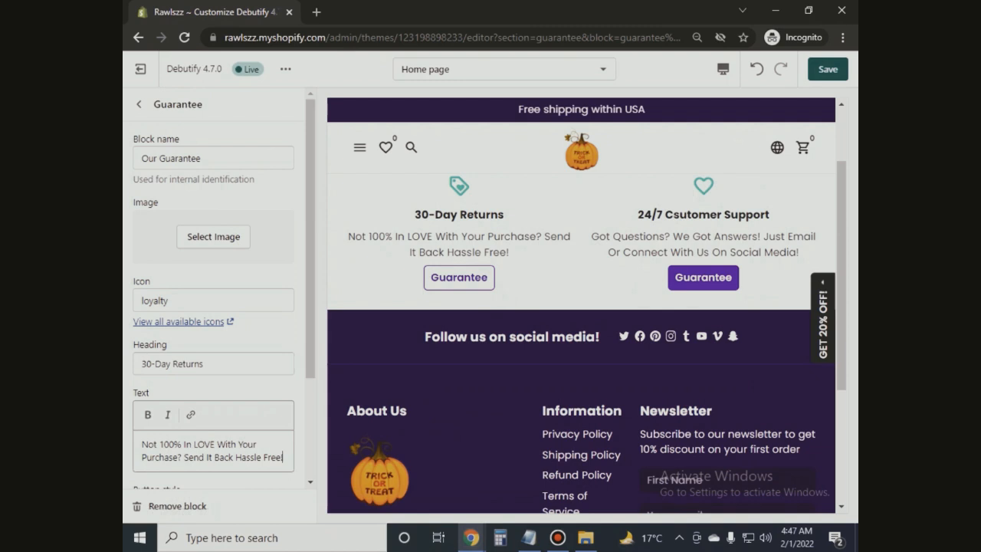
{"action": "key", "text": "ctrl+a"}
{"action": "key", "text": "BackSpace"}
{"action": "left_click_drag", "start_coordinate": [310, 322], "coordinate": [310, 414]}
{"action": "double_click", "coordinate": [162, 440]}
{"action": "key", "text": "BackSpace"}
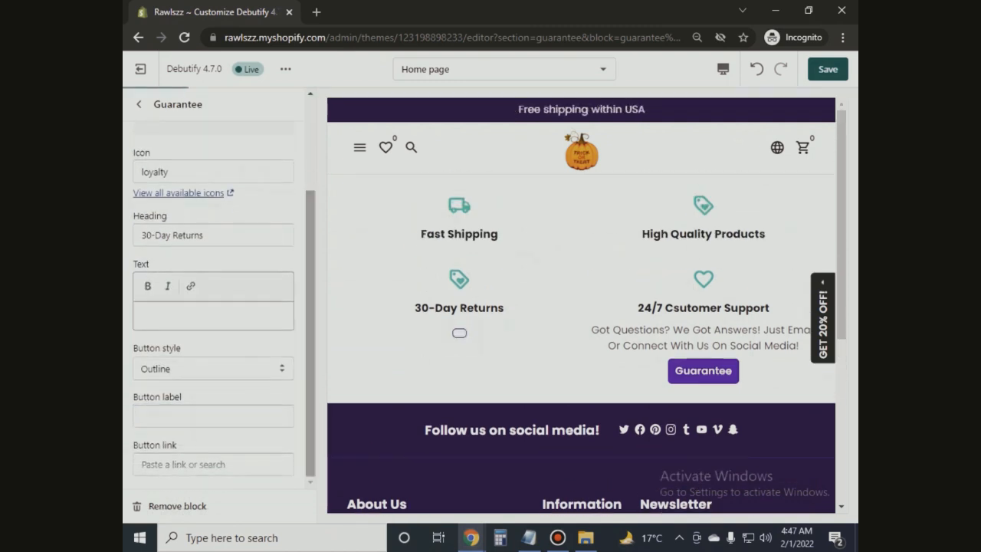
{"action": "left_click_drag", "start_coordinate": [133, 348], "coordinate": [171, 369]}
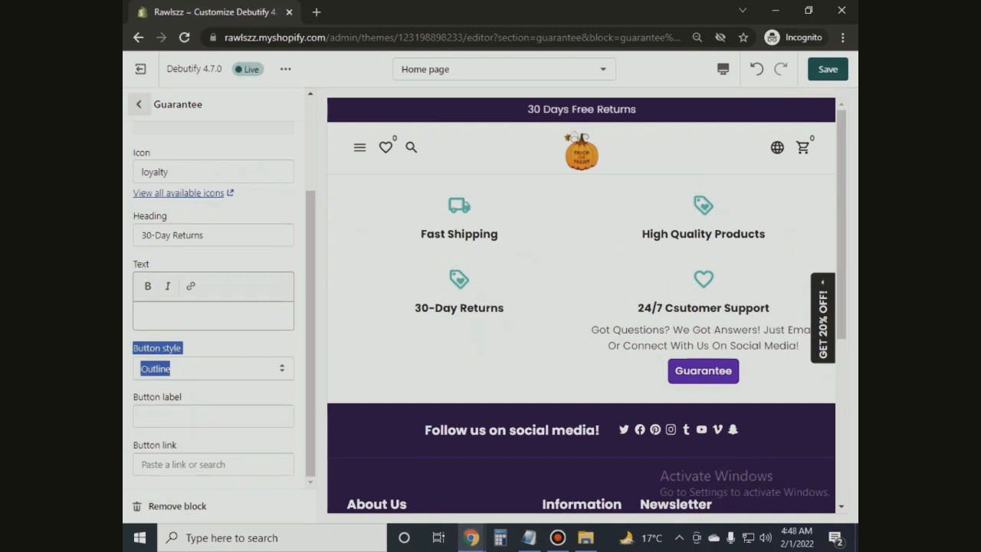
Step: Clear the text of the last Our Guarantee block and correct its heading to "24/7 Customer Support"
{"action": "left_click", "coordinate": [138, 104]}
{"action": "left_click", "coordinate": [203, 399]}
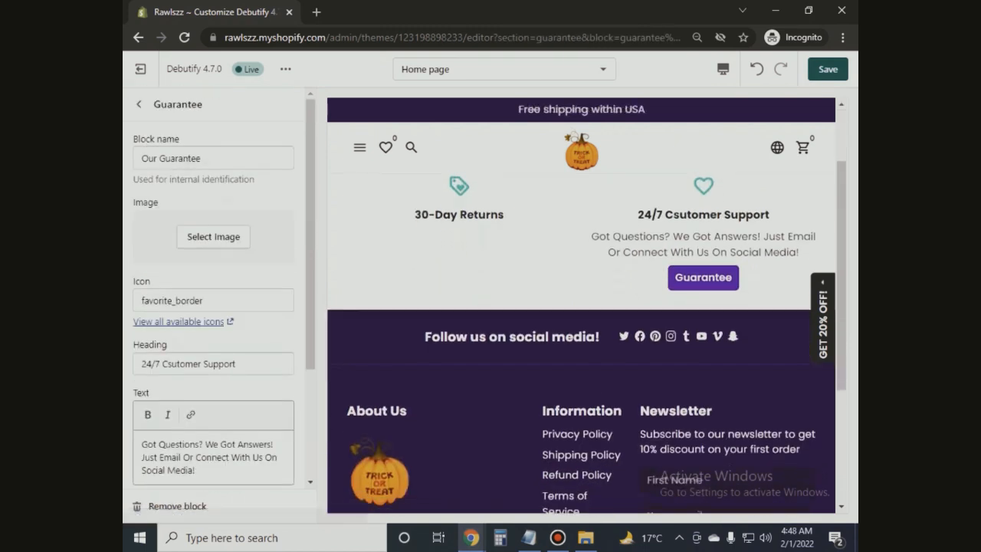
{"action": "left_click", "coordinate": [196, 470]}
{"action": "key", "text": "ctrl+a"}
{"action": "key", "text": "BackSpace"}
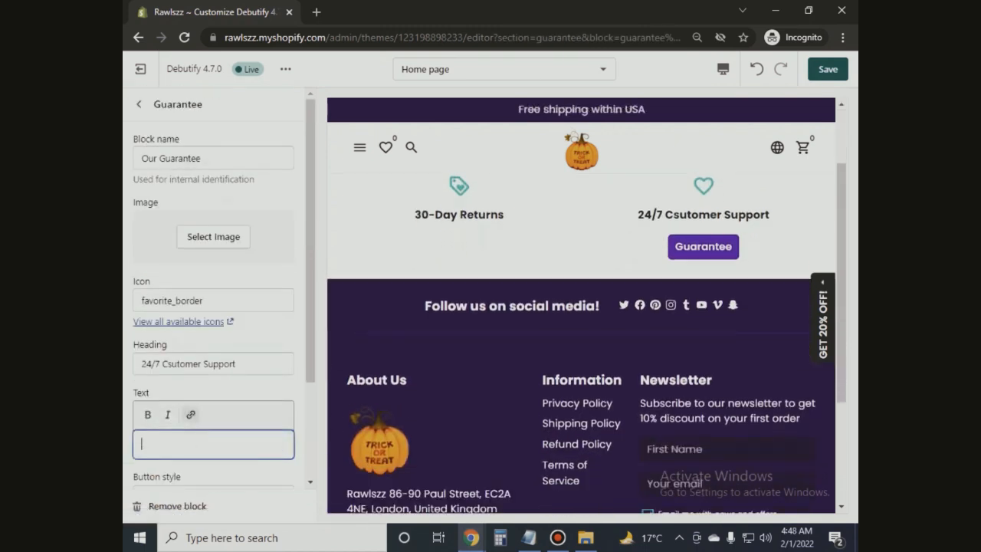
{"action": "left_click", "coordinate": [172, 364]}
{"action": "key", "text": "BackSpace"}
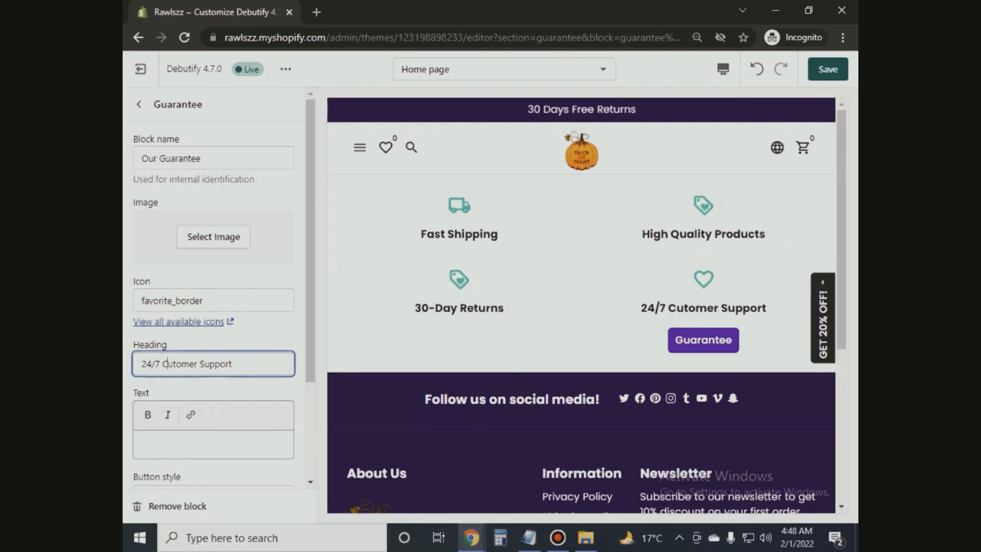
{"action": "type", "text": "s"}
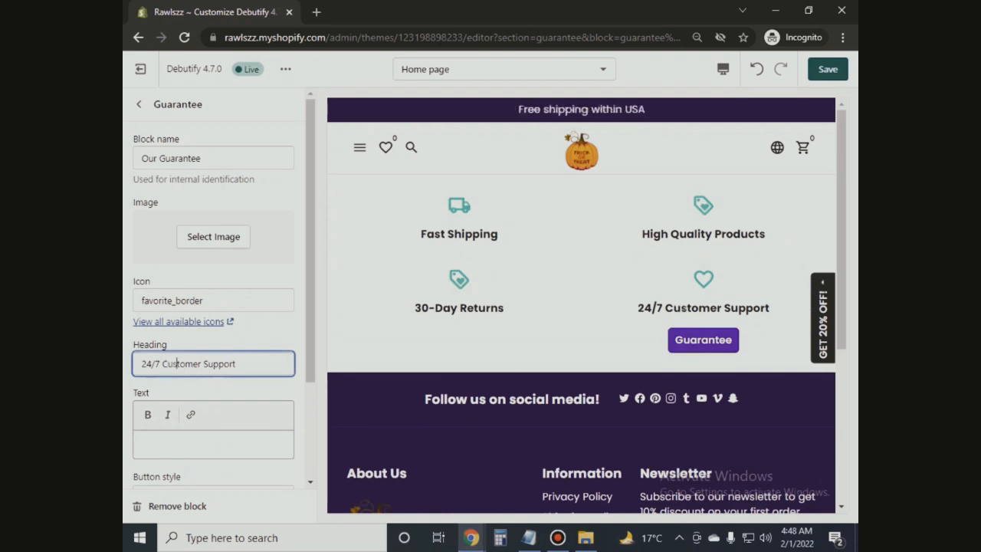
Step: Clear the button label of the "24/7 Customer Support" block and save the theme changes
{"action": "left_click_drag", "start_coordinate": [310, 260], "coordinate": [310, 357]}
{"action": "double_click", "coordinate": [176, 412]}
{"action": "key", "text": "BackSpace"}
{"action": "left_click", "coordinate": [310, 334]}
{"action": "left_click_drag", "start_coordinate": [311, 334], "coordinate": [310, 234]}
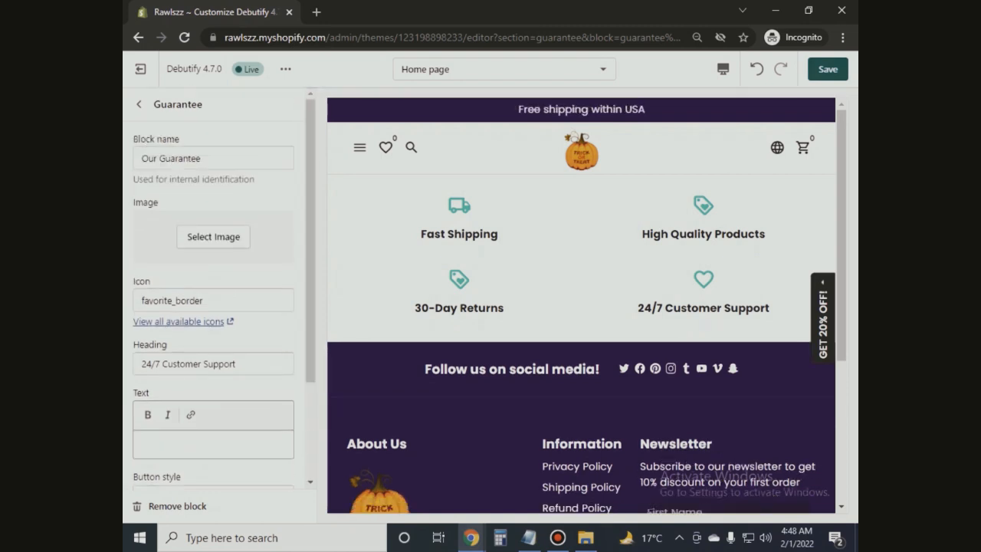
{"action": "left_click", "coordinate": [828, 69]}
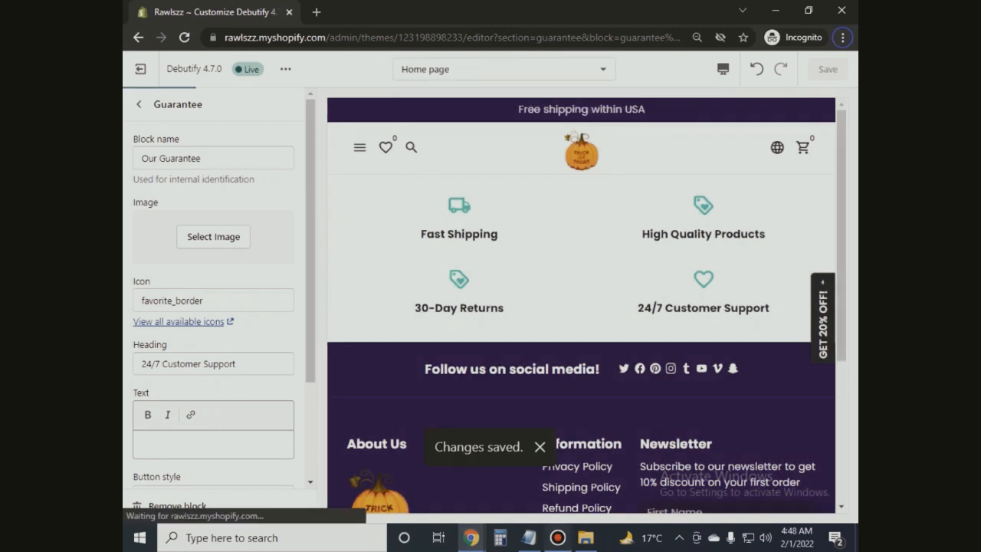
Step: View the live storefront to check the guarantee row, and return to the theme editor
{"action": "left_click", "coordinate": [285, 69]}
{"action": "left_click", "coordinate": [192, 206]}
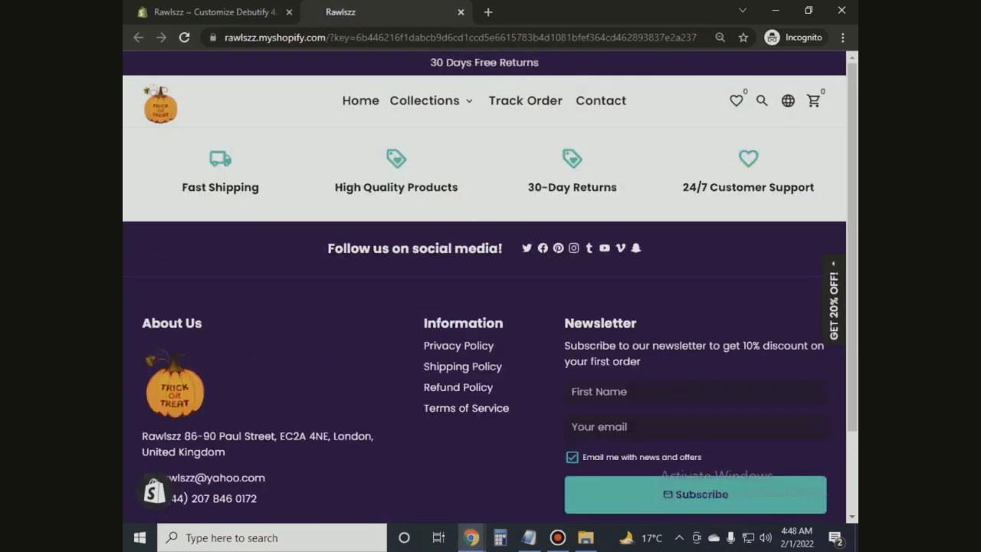
{"action": "left_click", "coordinate": [215, 12]}
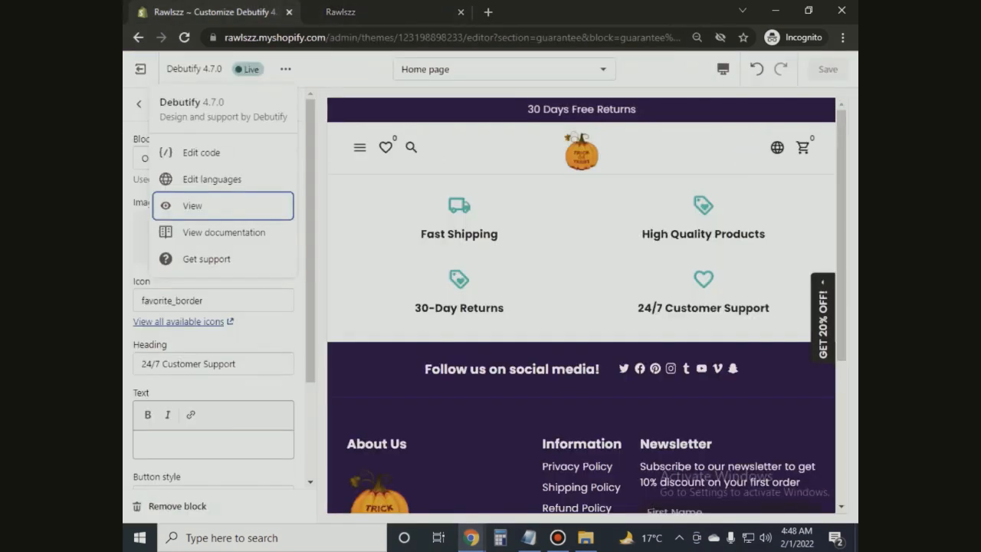
{"action": "key", "text": "Escape"}
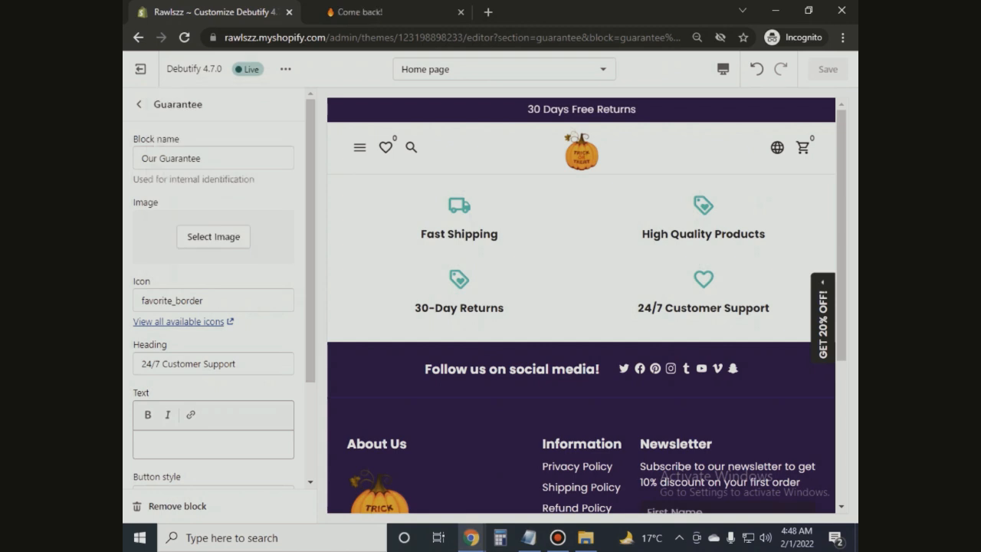
Step: Switch the preview to Mobile and check the menu, its Collections submenu and the rest of the page
{"action": "left_click", "coordinate": [722, 69]}
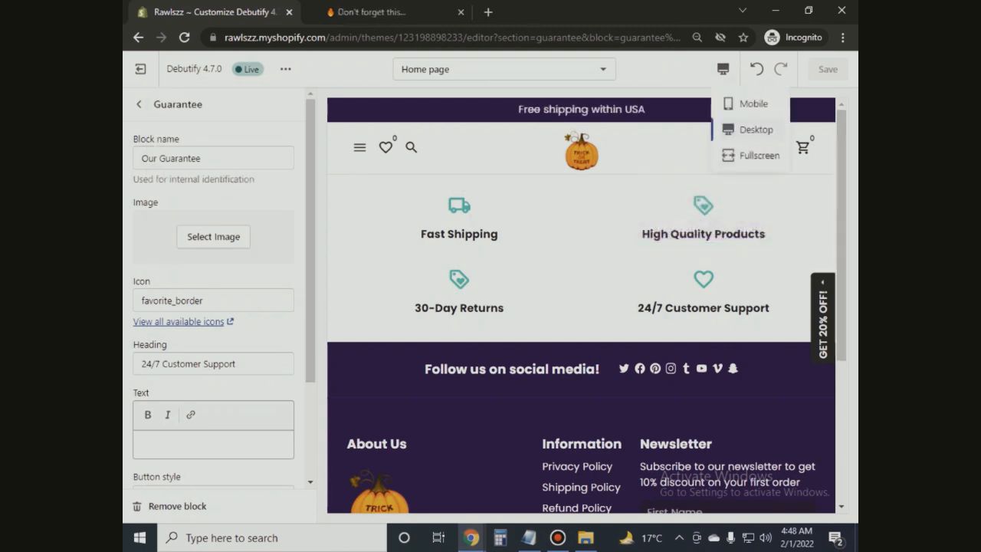
{"action": "left_click", "coordinate": [753, 104]}
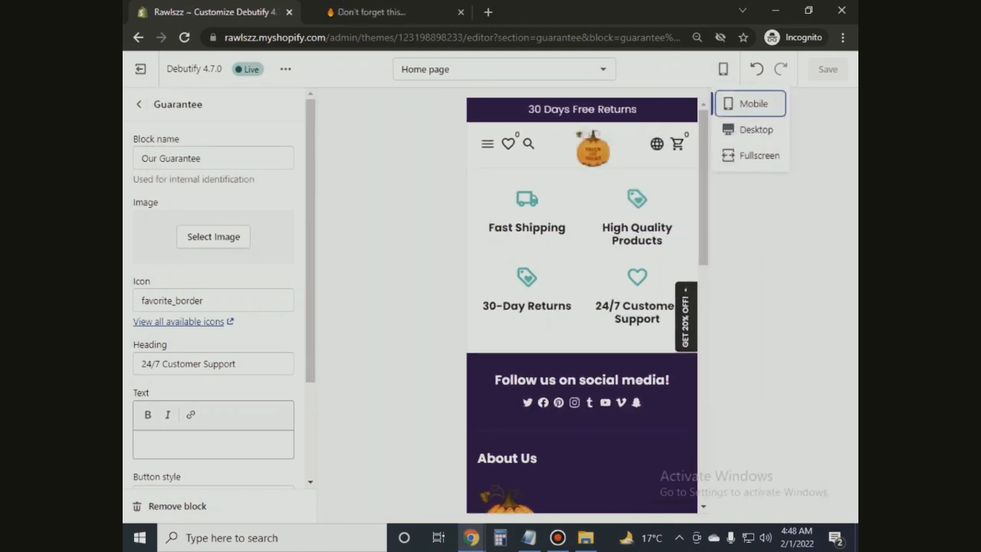
{"action": "left_click", "coordinate": [637, 193]}
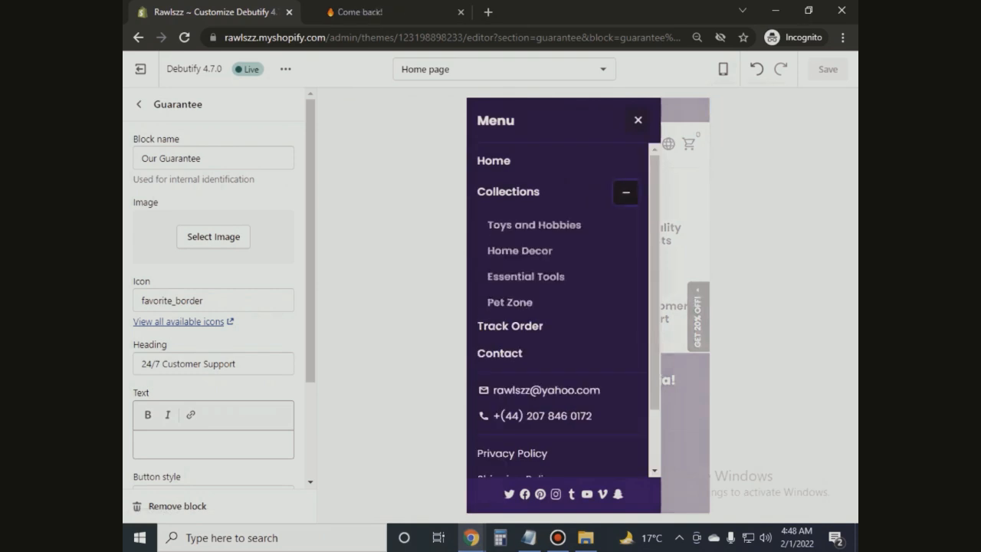
{"action": "left_click", "coordinate": [637, 192]}
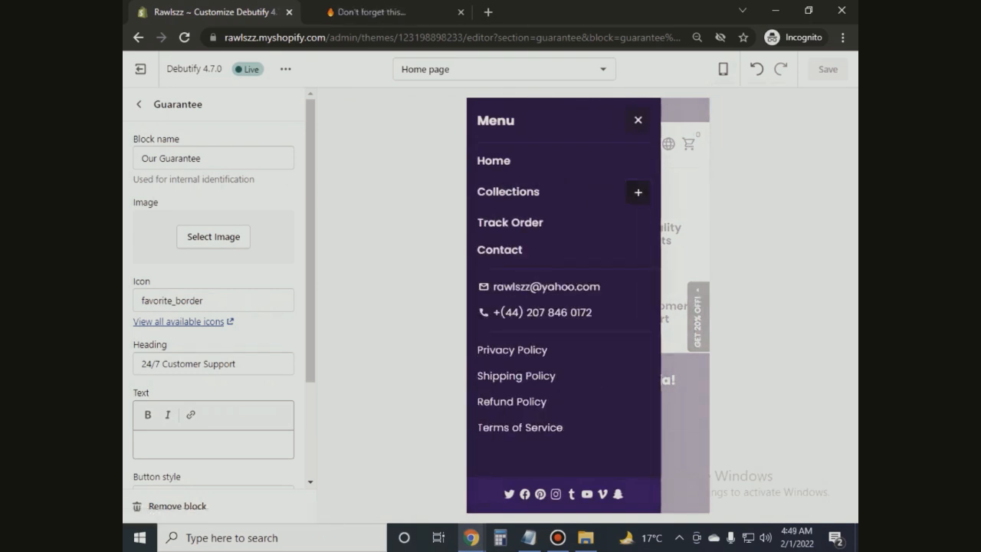
{"action": "left_click", "coordinate": [637, 121]}
{"action": "left_click_drag", "start_coordinate": [703, 183], "coordinate": [703, 418]}
{"action": "scroll", "coordinate": [582, 307], "scroll_direction": "up", "scroll_amount": 10}
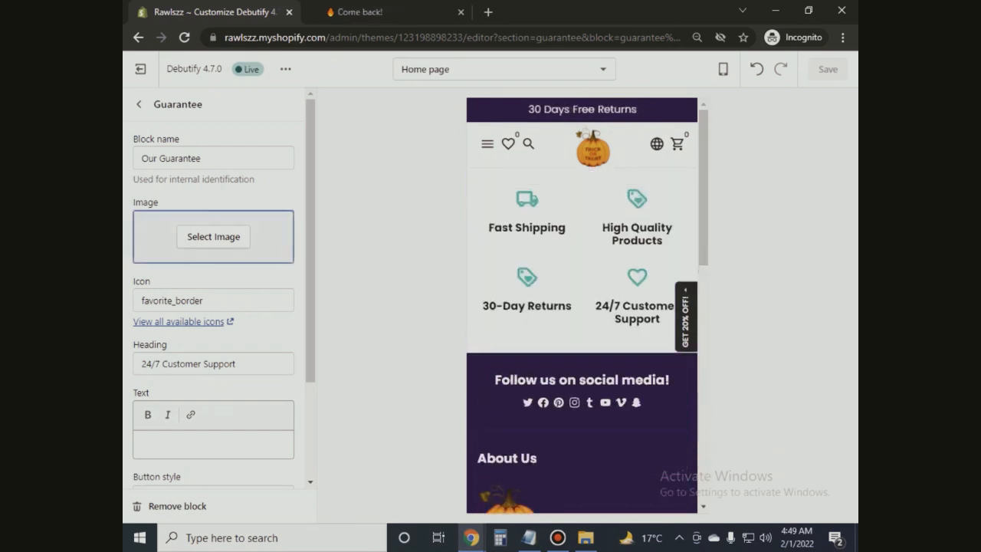
Step: Open the Footer section and expand its theme settings
{"action": "left_click", "coordinate": [139, 104]}
{"action": "mouse_move", "coordinate": [703, 184]}
{"action": "left_mouse_down"}
{"action": "mouse_move", "coordinate": [703, 350]}
{"action": "mouse_move", "coordinate": [703, 183]}
{"action": "left_mouse_up"}
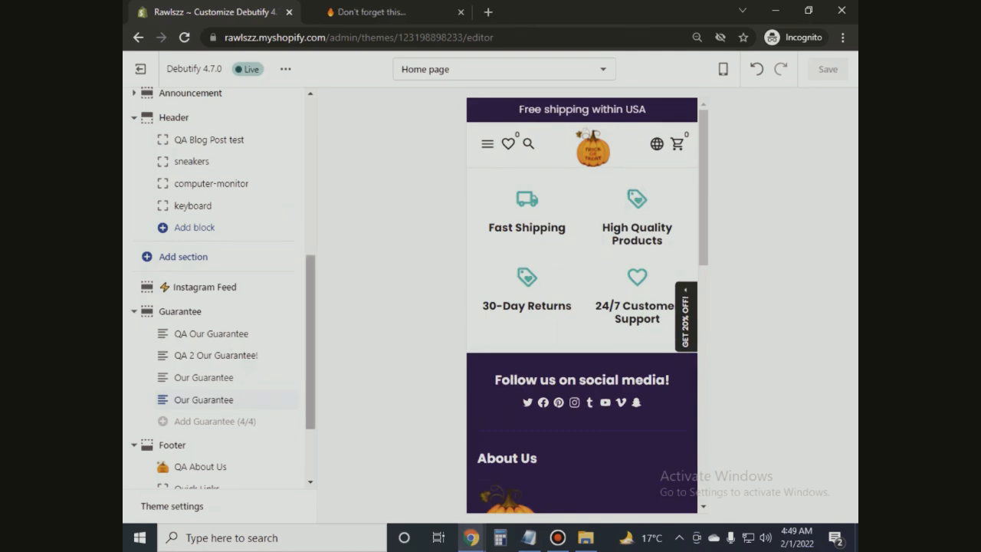
{"action": "scroll", "coordinate": [218, 291], "scroll_direction": "down", "scroll_amount": 2}
{"action": "scroll", "coordinate": [219, 291], "scroll_direction": "up", "scroll_amount": 5}
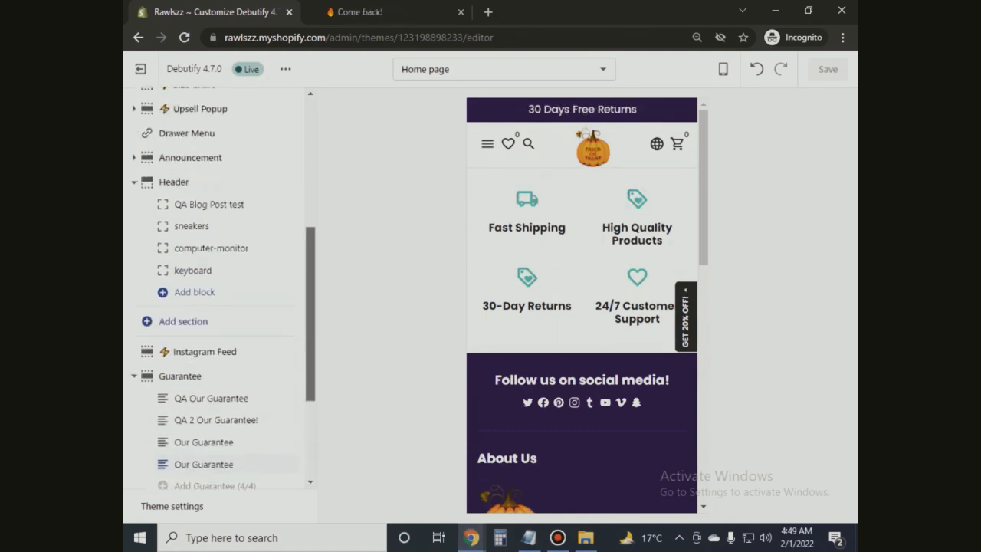
{"action": "scroll", "coordinate": [219, 291], "scroll_direction": "down", "scroll_amount": 5}
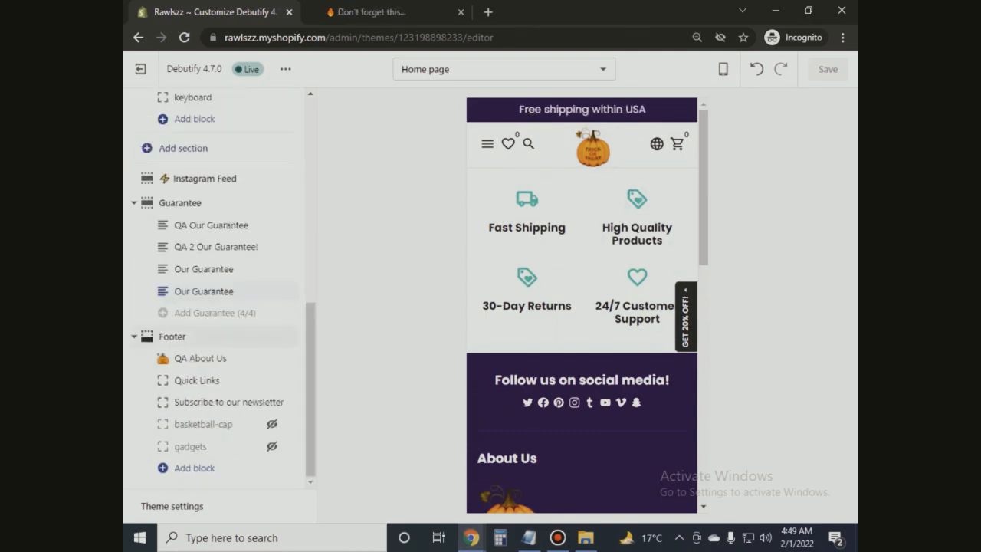
{"action": "left_click", "coordinate": [172, 335]}
{"action": "scroll", "coordinate": [218, 306], "scroll_direction": "down", "scroll_amount": 2}
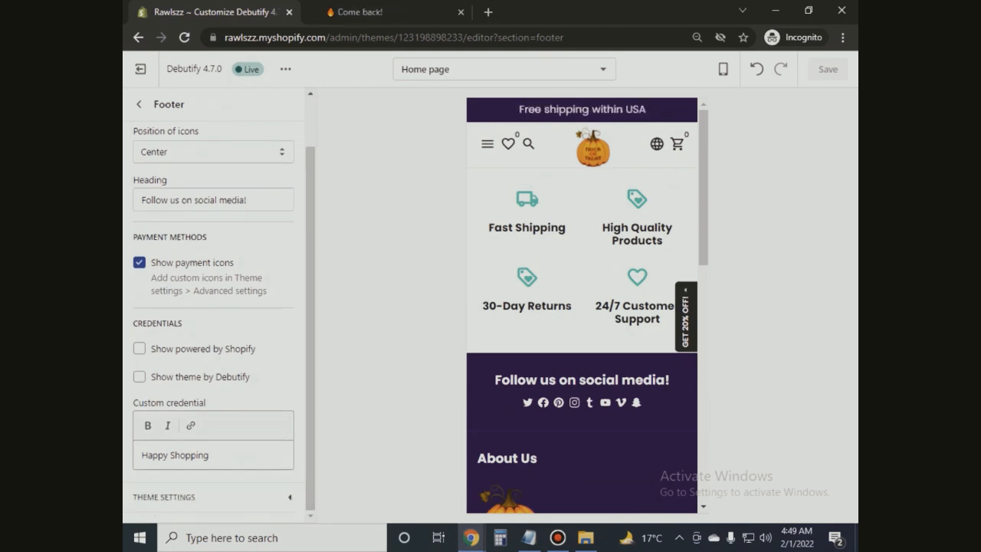
{"action": "left_click", "coordinate": [213, 497]}
Step: Clear the Snapchat and Vimeo links in the footer's theme settings
{"action": "left_click_drag", "start_coordinate": [310, 160], "coordinate": [310, 297]}
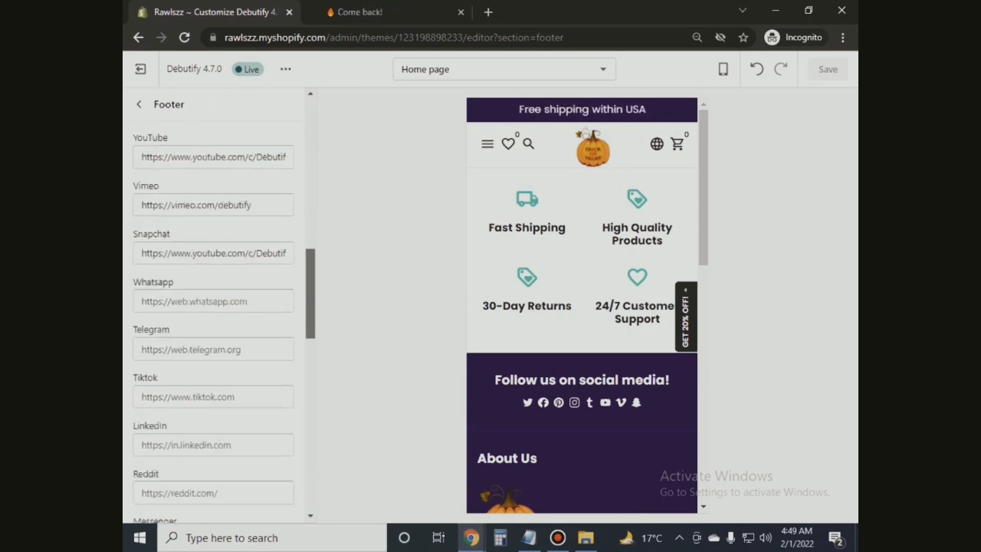
{"action": "scroll", "coordinate": [219, 306], "scroll_direction": "down", "scroll_amount": 4}
{"action": "scroll", "coordinate": [219, 306], "scroll_direction": "up", "scroll_amount": 1}
{"action": "scroll", "coordinate": [219, 306], "scroll_direction": "down", "scroll_amount": 1}
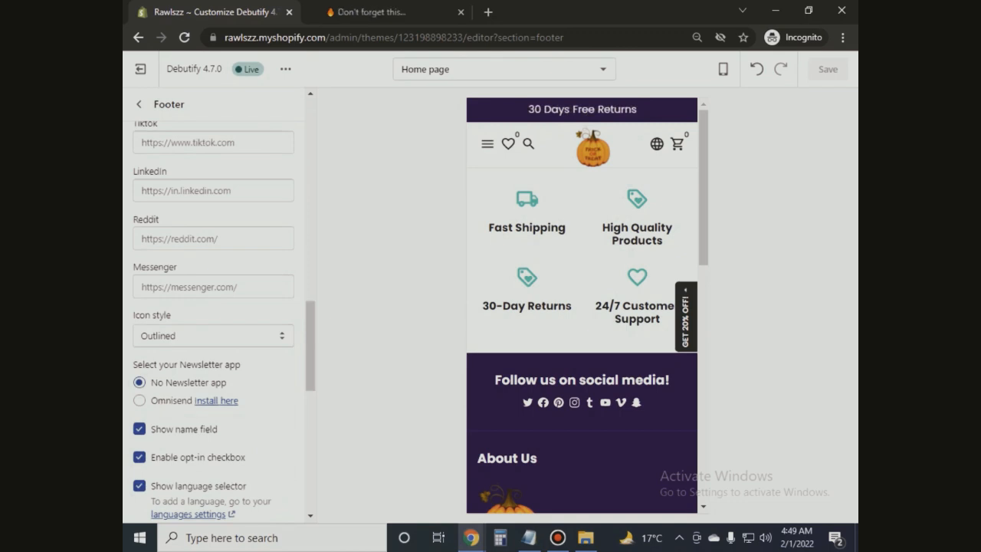
{"action": "scroll", "coordinate": [219, 322], "scroll_direction": "up", "scroll_amount": 3}
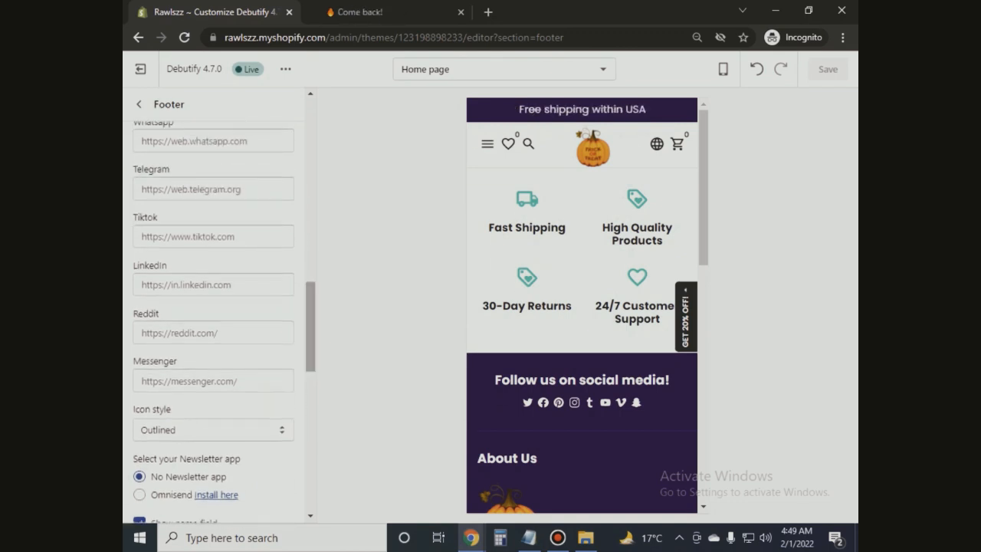
{"action": "left_click", "coordinate": [230, 332]}
{"action": "scroll", "coordinate": [230, 322], "scroll_direction": "up", "scroll_amount": 3}
{"action": "double_click", "coordinate": [246, 260]}
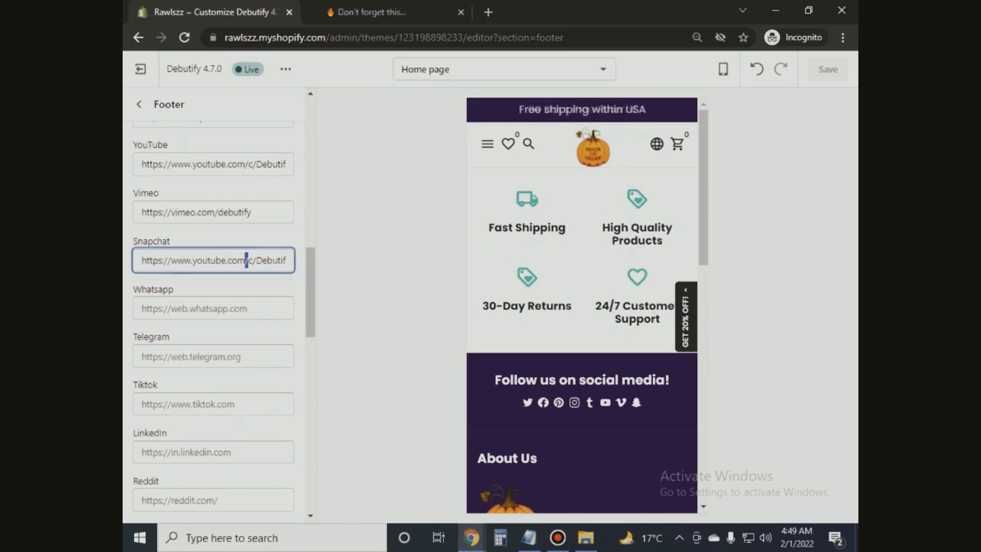
{"action": "key", "text": "ctrl+a"}
{"action": "key", "text": "BackSpace"}
{"action": "left_click", "coordinate": [230, 212]}
{"action": "key", "text": "ctrl+a"}
{"action": "key", "text": "BackSpace"}
Step: Clear the Tumblr and Pinterest links in the footer's theme settings
{"action": "scroll", "coordinate": [218, 307], "scroll_direction": "up", "scroll_amount": 2}
{"action": "triple_click", "coordinate": [224, 260]}
{"action": "key", "text": "BackSpace"}
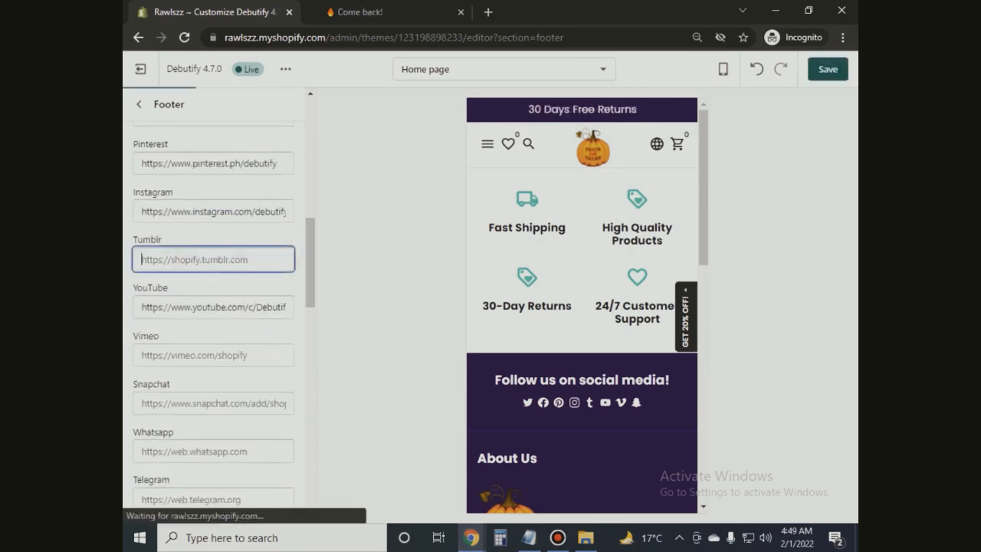
{"action": "triple_click", "coordinate": [233, 308]}
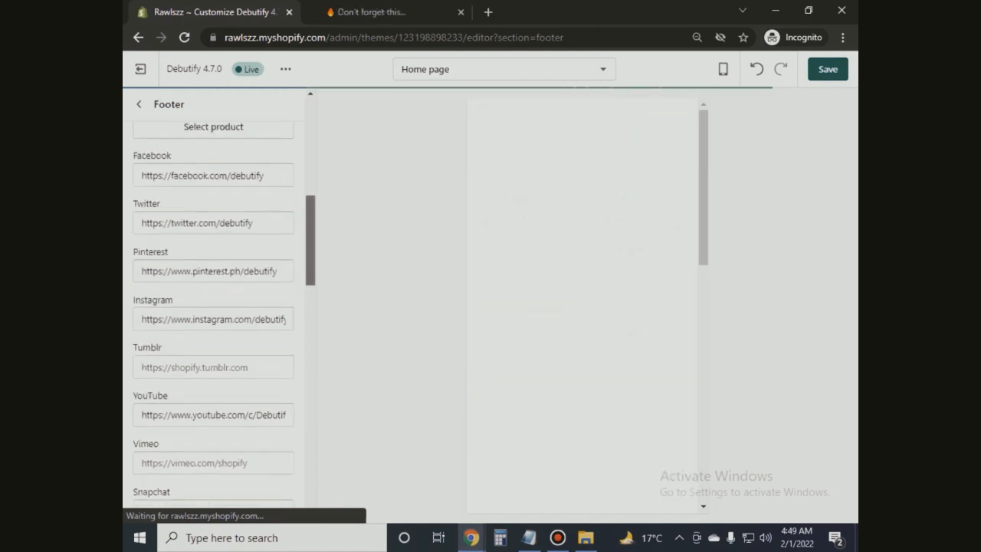
{"action": "left_click", "coordinate": [213, 191]}
{"action": "key", "text": "ctrl+a"}
{"action": "key", "text": "BackSpace"}
Step: Clear the Twitter link and save the theme changes
{"action": "left_click", "coordinate": [166, 233]}
{"action": "key", "text": "ctrl+a"}
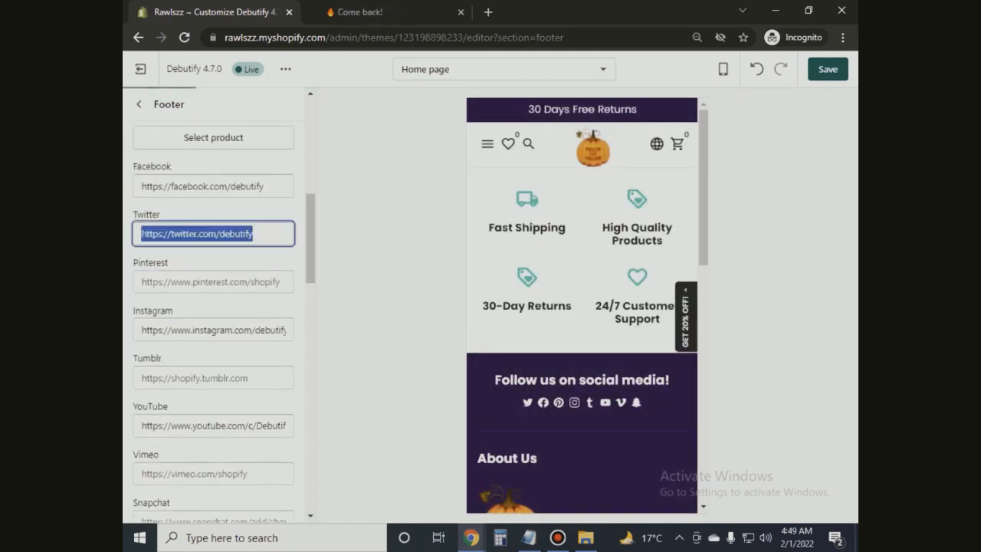
{"action": "key", "text": "BackSpace"}
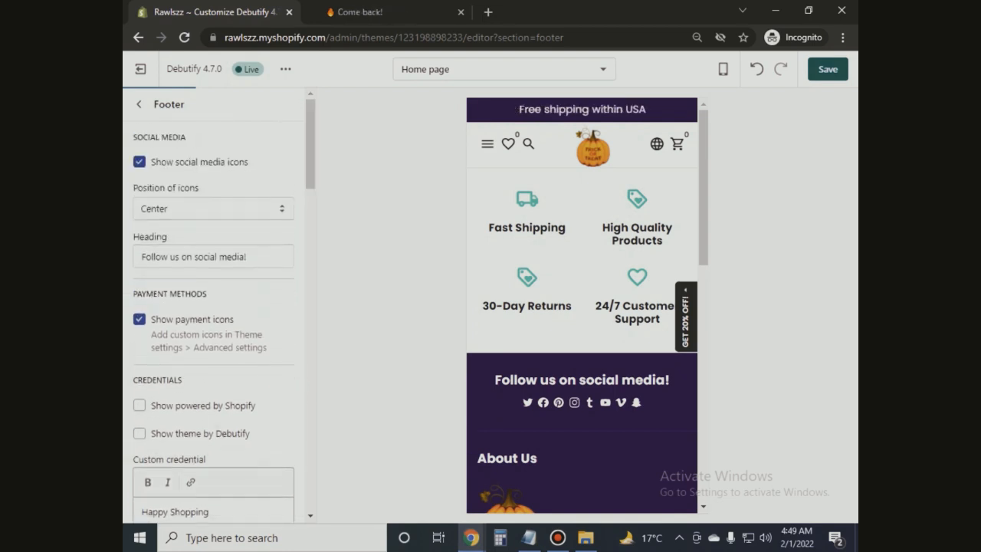
{"action": "left_click", "coordinate": [827, 69]}
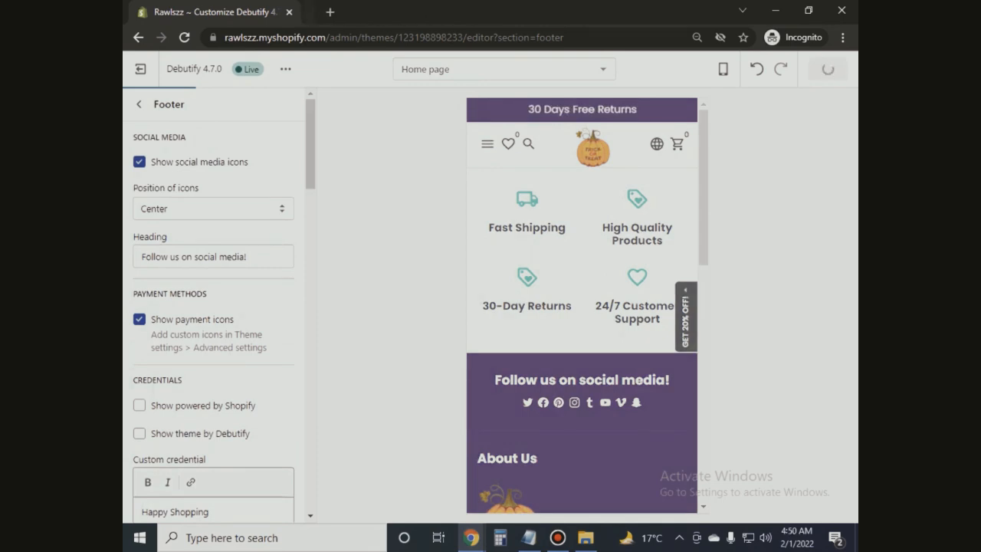
Step: View the live storefront's home page to check the social media icons, and return to the theme editor
{"action": "left_click", "coordinate": [285, 68]}
{"action": "left_click", "coordinate": [192, 206]}
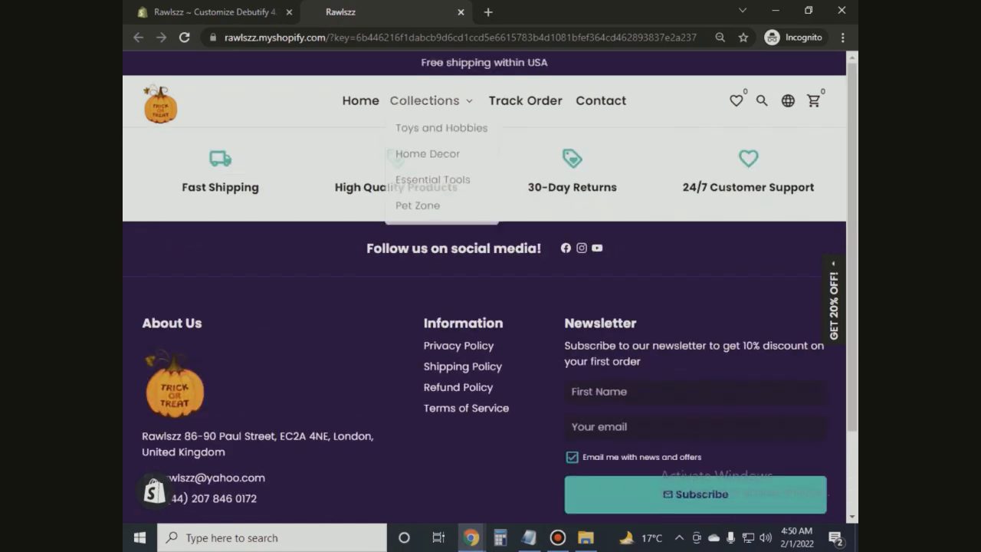
{"action": "left_click", "coordinate": [360, 100]}
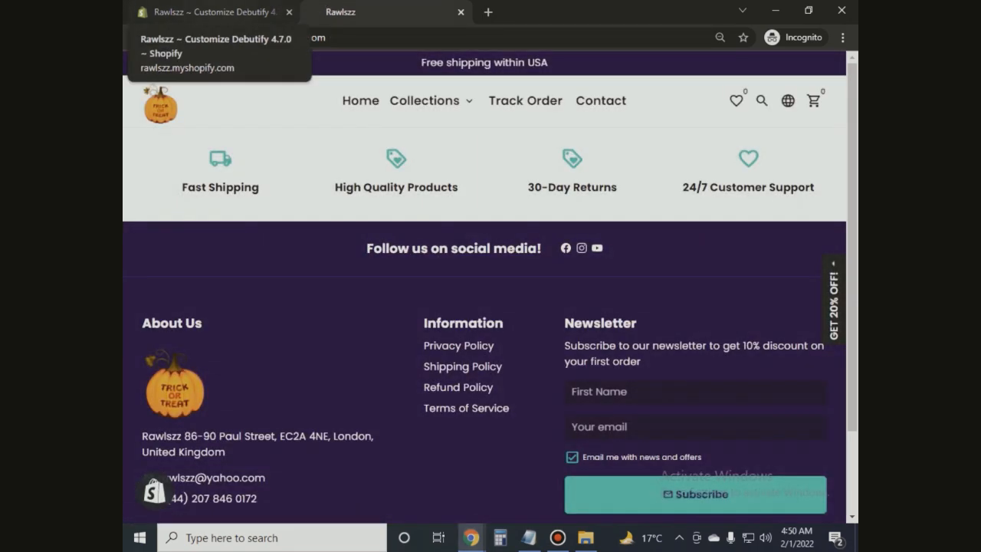
{"action": "left_click", "coordinate": [207, 12]}
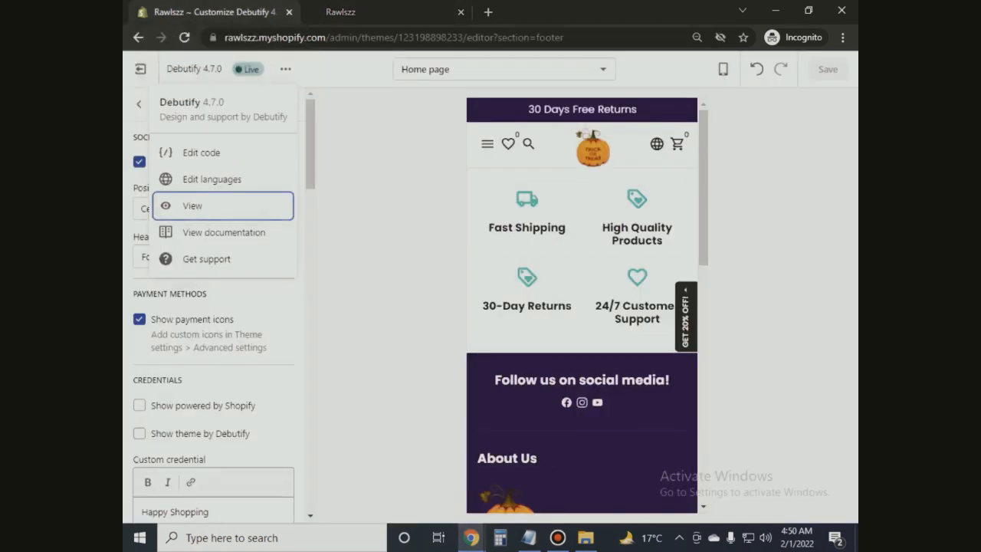
{"action": "key", "text": "alt"}
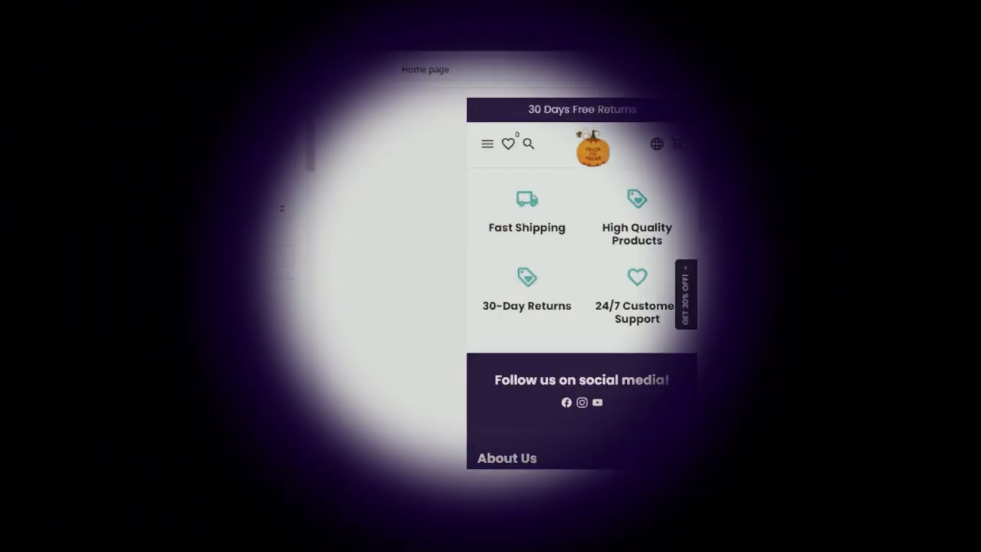